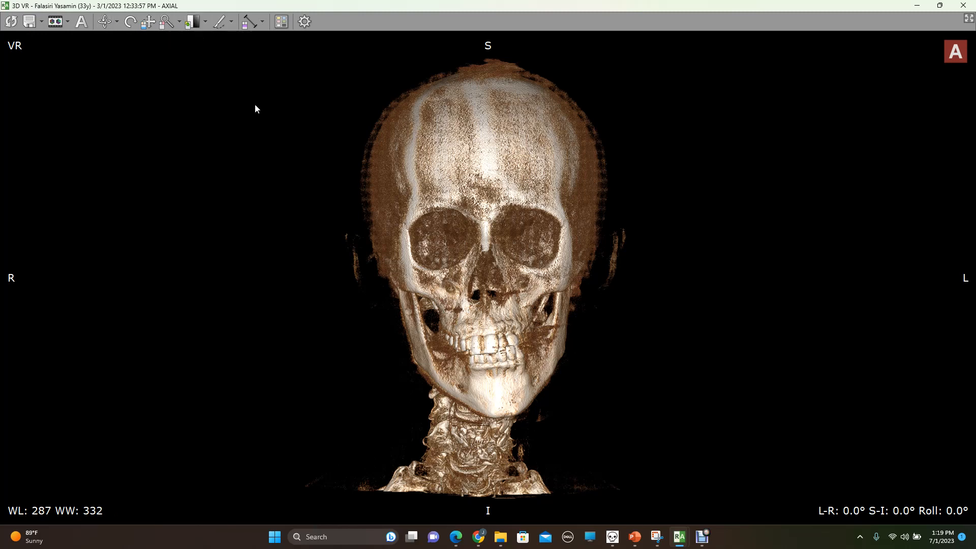
Adjust the skull rendering's window to about WL 423, WW 221 and enlarge the face.
left_click_drag(288, 129, 236, 72)
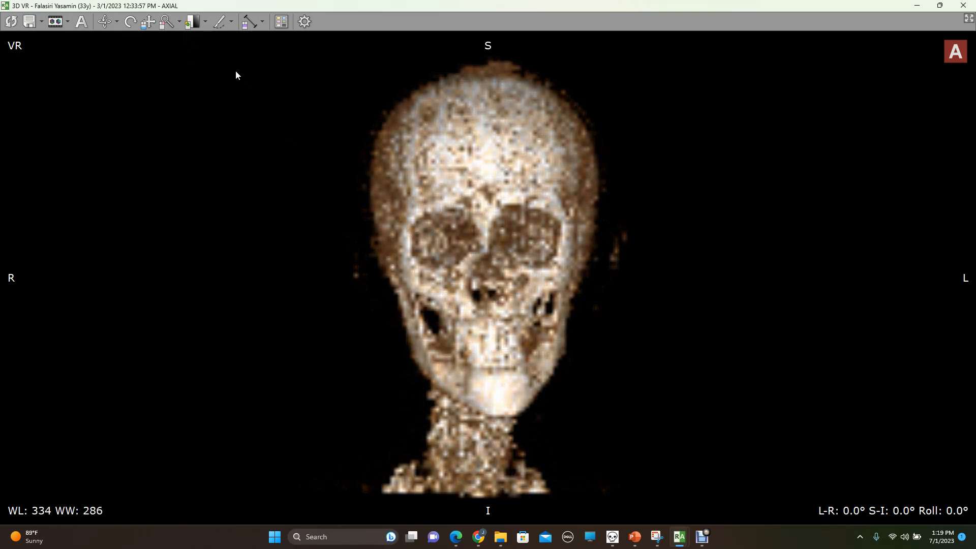
left_click_drag(303, 170, 264, 121)
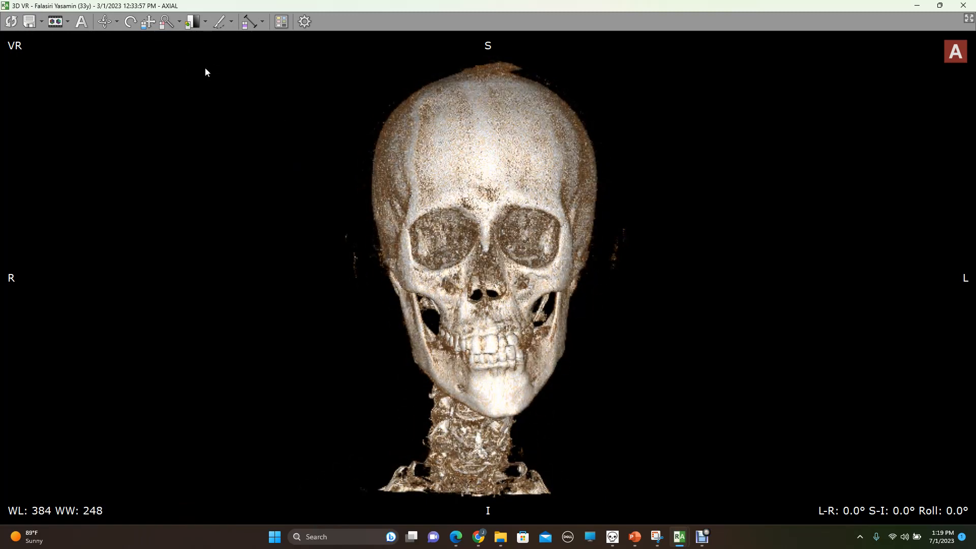
left_click(167, 22)
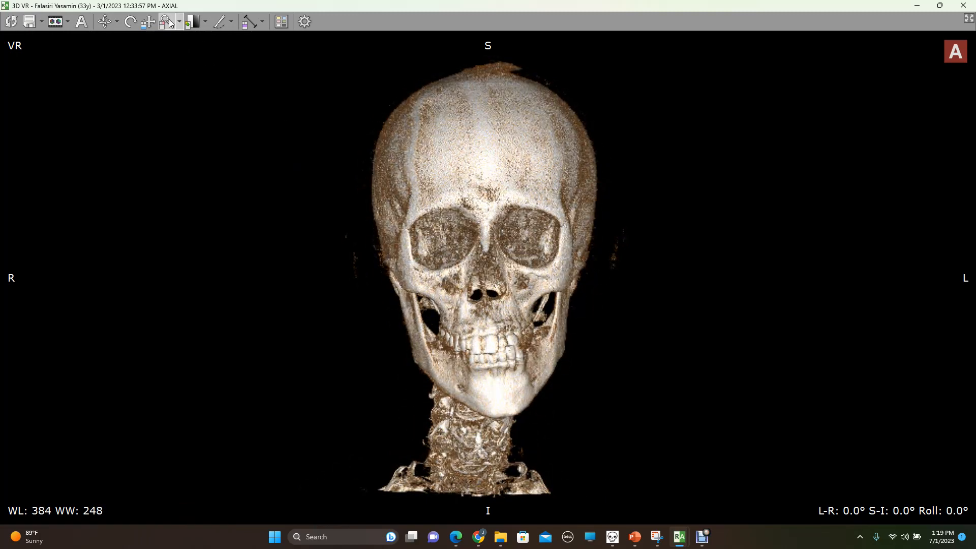
left_click_drag(501, 316, 481, 178)
right_click_drag(481, 177, 469, 265)
left_click_drag(457, 196, 438, 178)
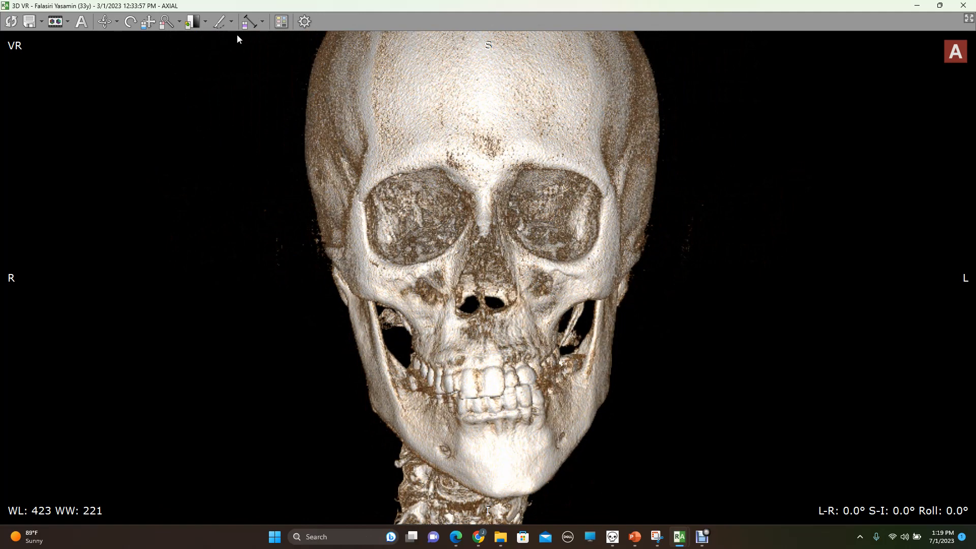
Draw trial length measurements across the forehead, outward from the left orbit and beside the teeth, and reset the rendering.
right_click(248, 22)
right_click_drag(331, 148, 609, 132)
right_click_drag(615, 199, 753, 300)
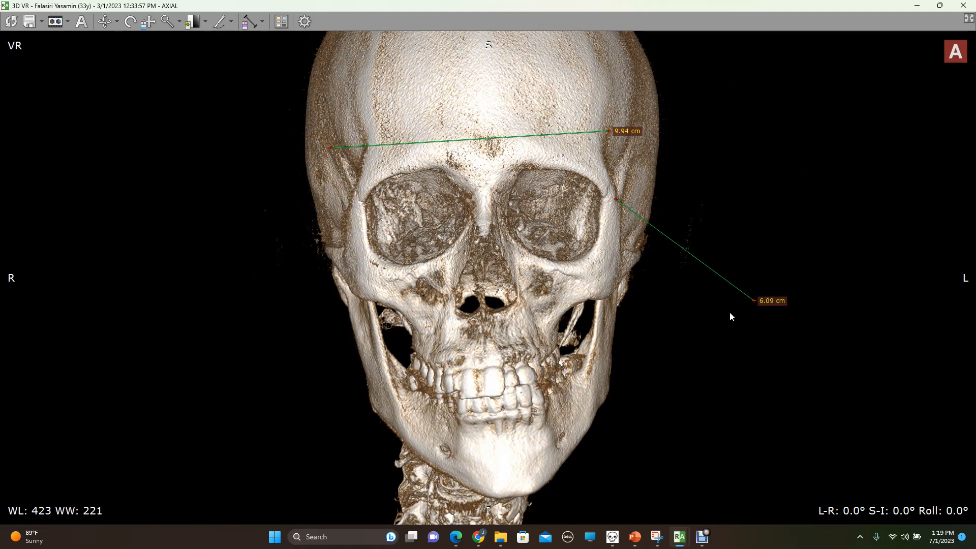
right_click_drag(644, 361, 522, 381)
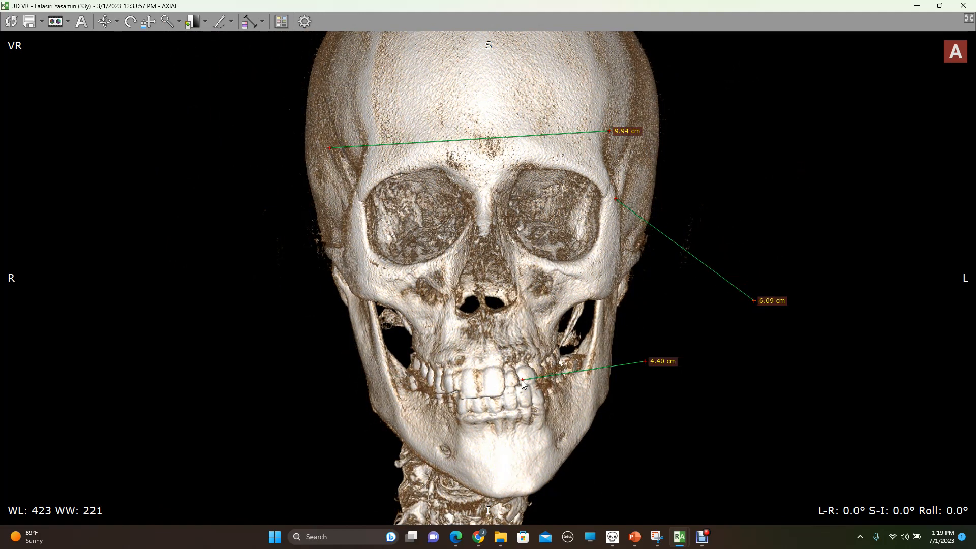
left_click(12, 21)
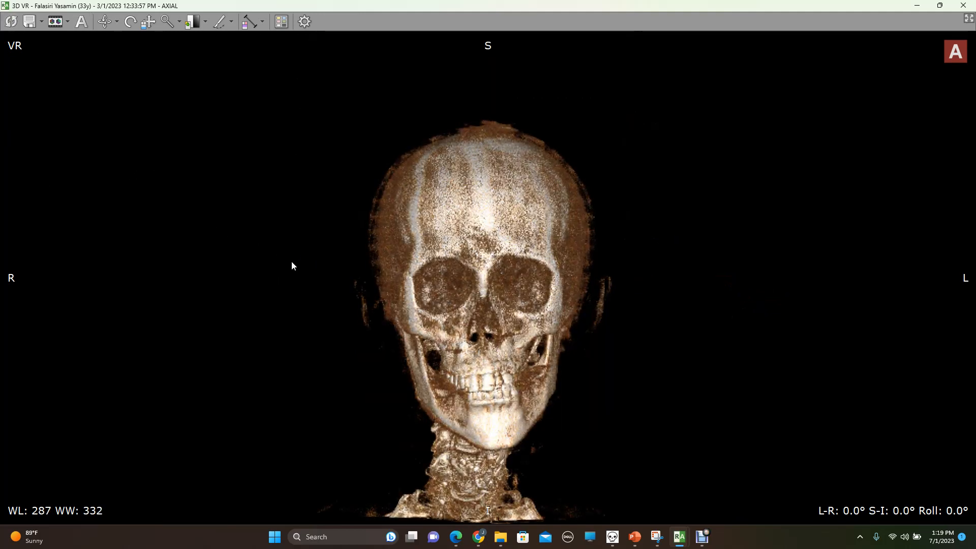
Adjust the window of the skull rendering to about WL 462, WW 490.
left_click(193, 23)
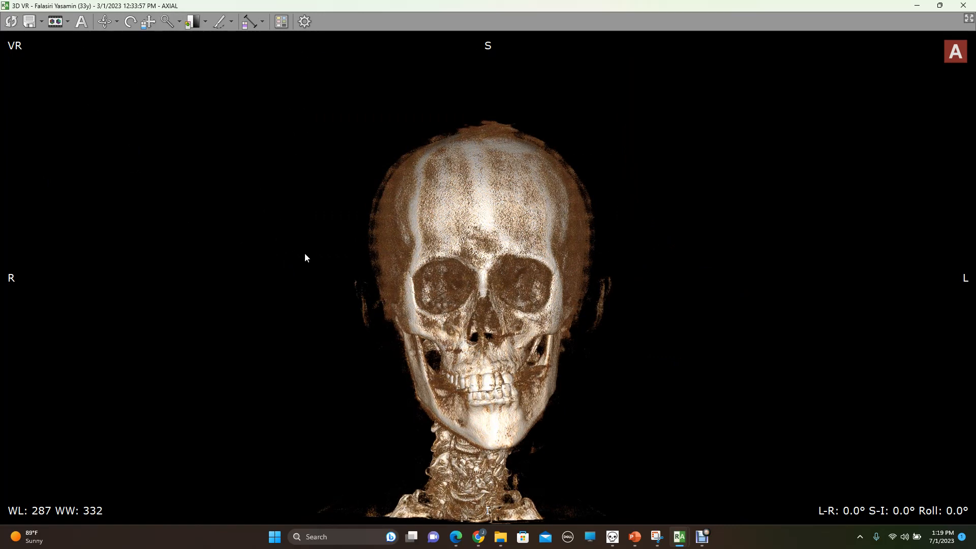
left_click_drag(306, 252, 370, 175)
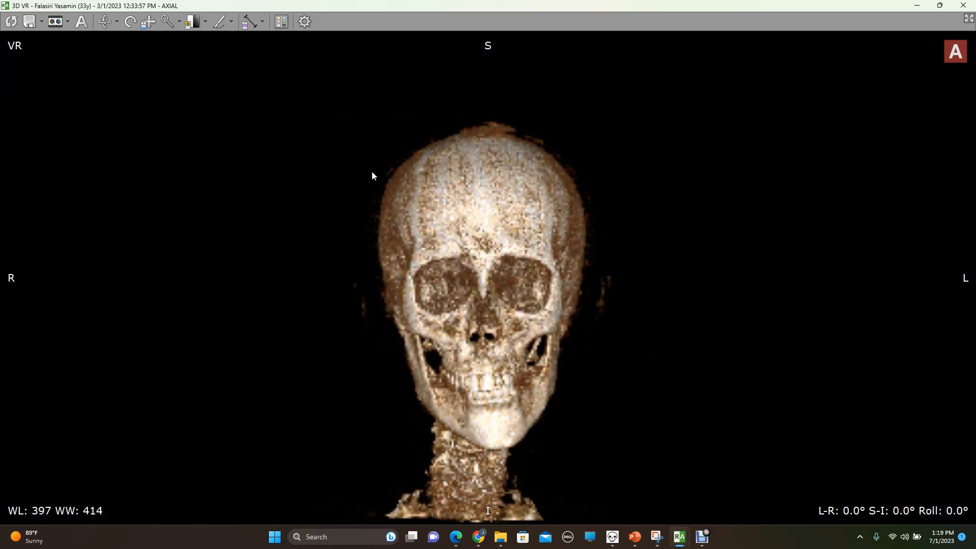
left_click_drag(318, 227, 362, 187)
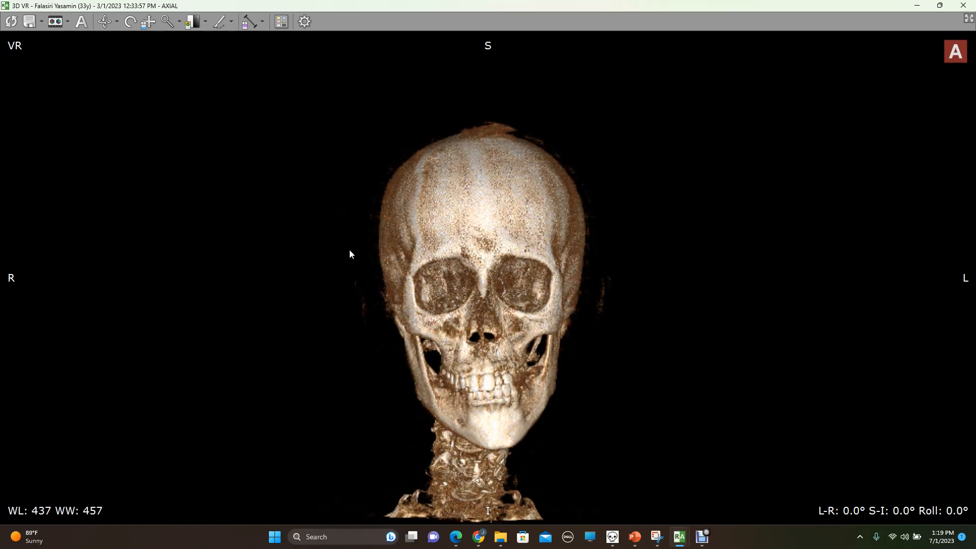
left_click_drag(350, 249, 382, 228)
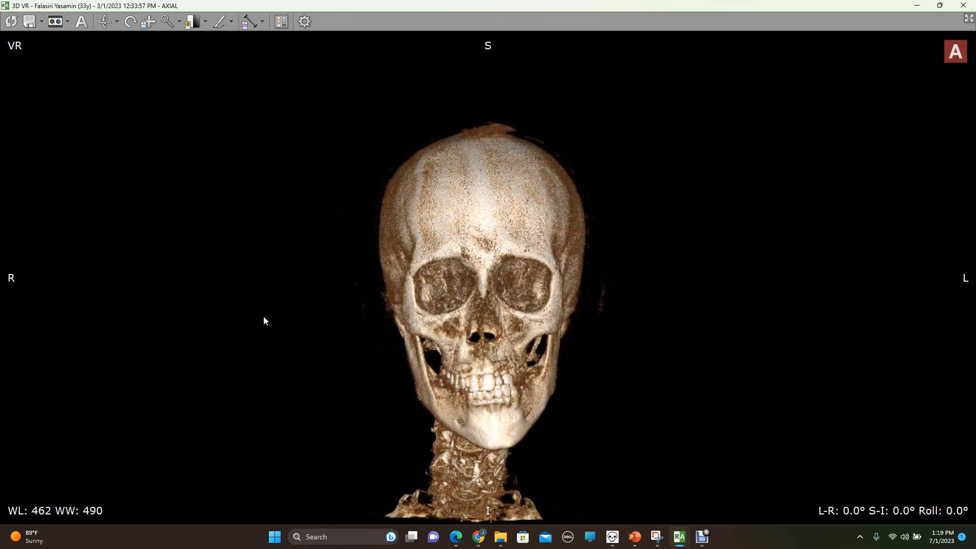
Rotate the skull to a right lateral view at L-R -89.0° and examine its profile and cervical spine.
key("Right")
key("Right")
key("Right")
key("Right")
key("Right")
key("Right")
key("Right")
key("Right")
key("Right")
key("Right")
key("Right")
key("Right")
key("Right")
key("Right")
key("Right")
key("Right")
key("Right")
key("Right")
key("Right")
key("Right")
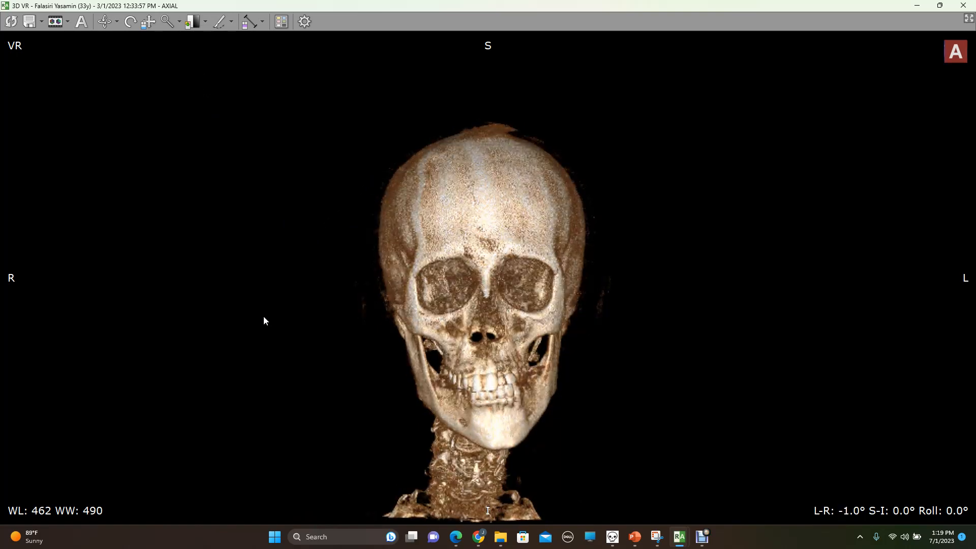
key("Right")
key("Right")
key("Right")
key("Right")
key("Right")
key("Right")
key("Right")
key("Right")
key("Right")
key("Right")
key("Right")
key("Right")
key("Right")
key("Right")
key("Right")
key("Right")
key("Right")
key("Right")
key("Right")
key("Right")
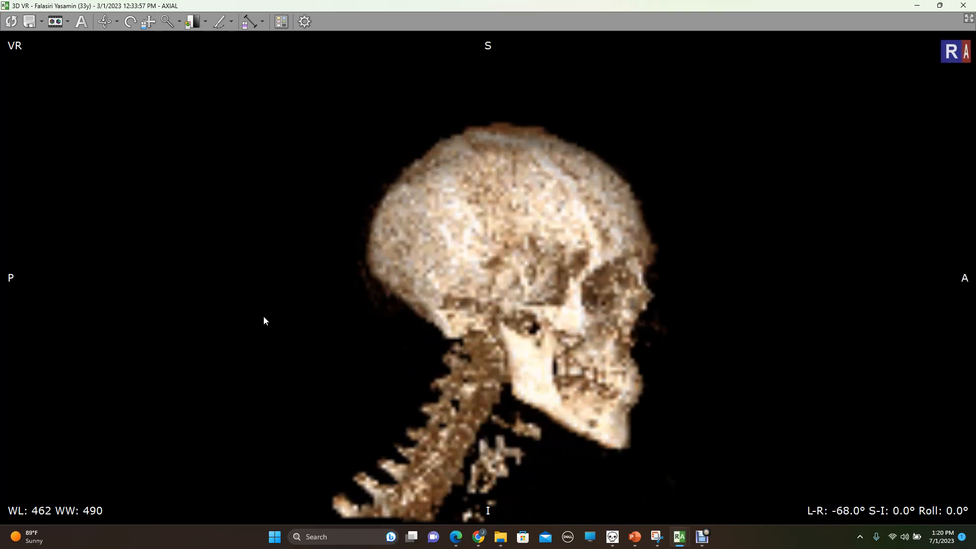
key("Right")
key("Right")
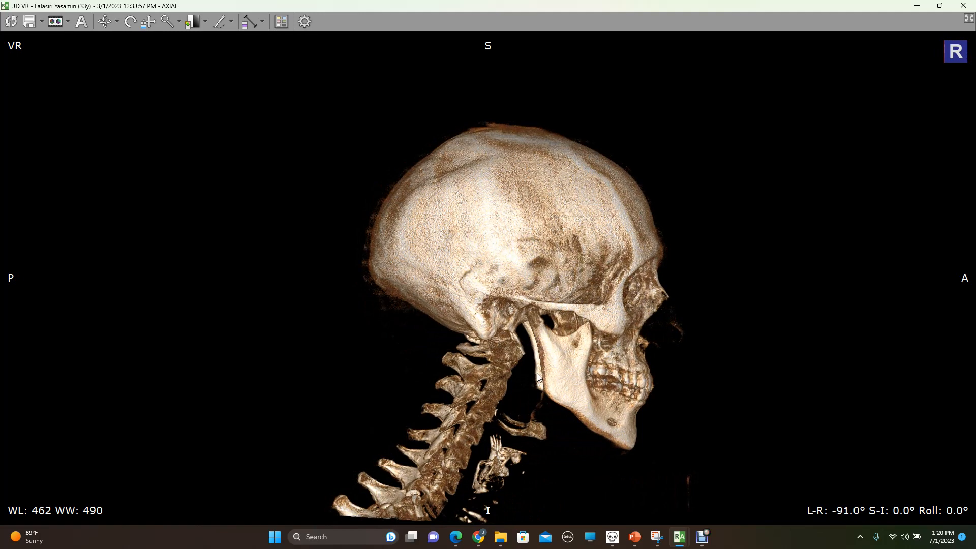
key("Left")
key("Left")
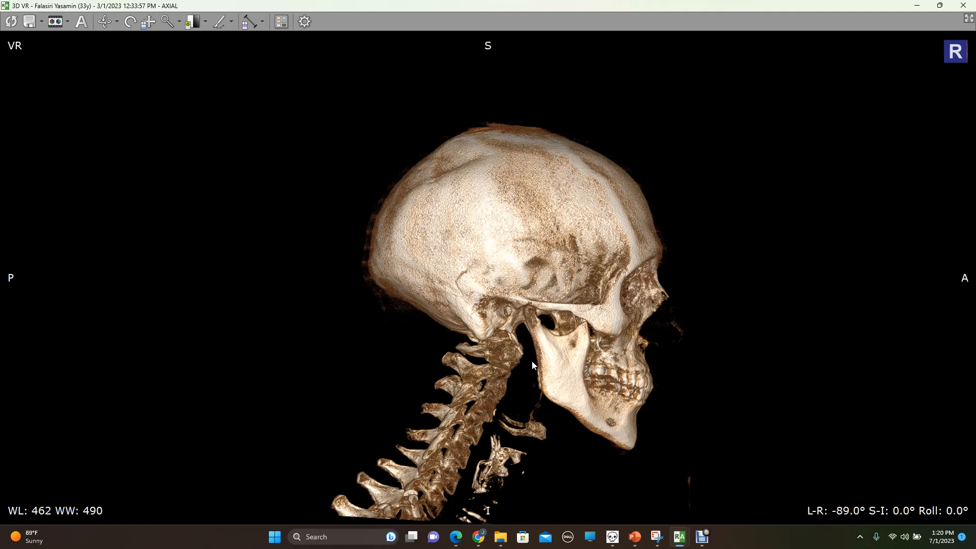
At a frontal L-R 1.0° view, measure the horizontal distance from each orbit's outer edge to the side of the skull.
left_click_drag(811, 507, 843, 516)
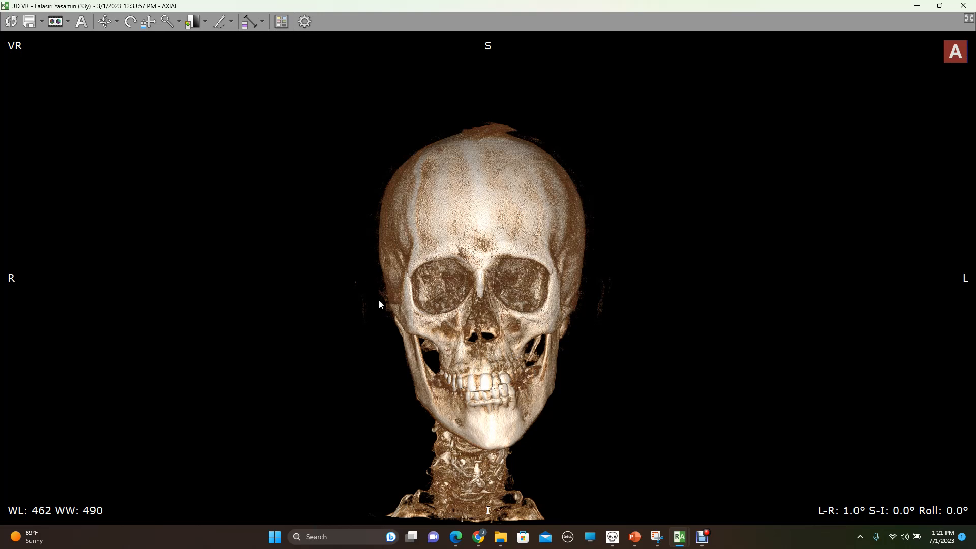
left_click(166, 22)
left_click_drag(405, 332, 377, 197)
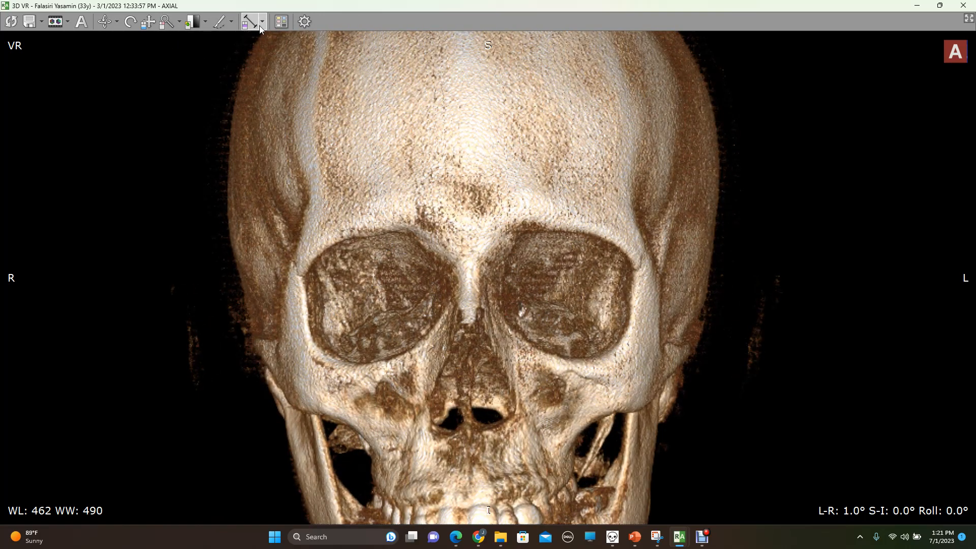
left_click_drag(290, 260, 236, 259)
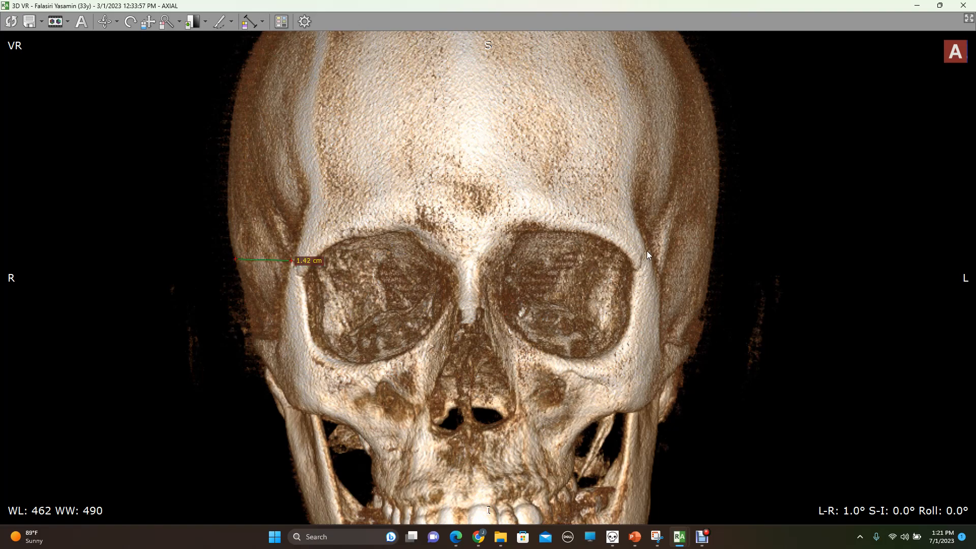
left_click_drag(646, 251, 711, 251)
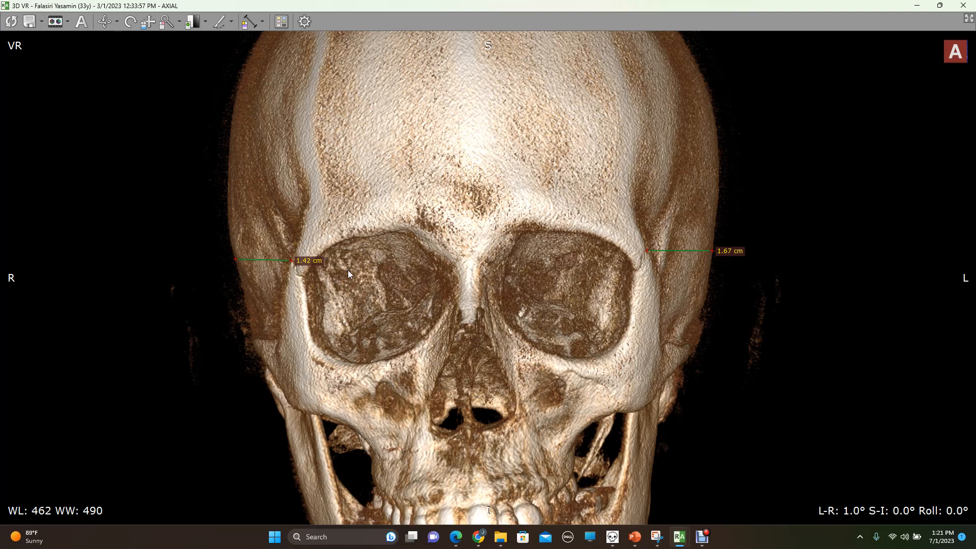
Rotate the skull to L-R 0.0° and remeasure the distance from each orbit's outer edge to the side of the skull.
key("Right")
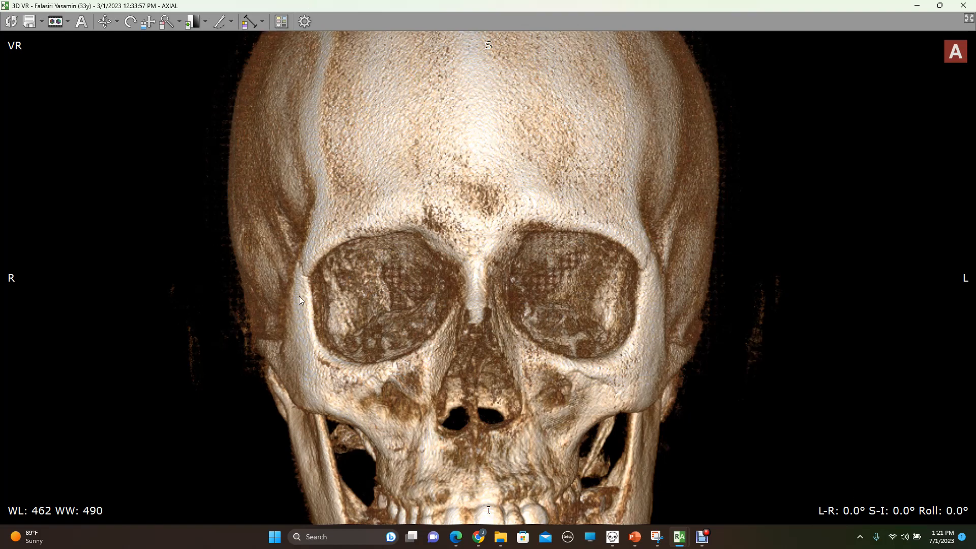
left_click_drag(294, 261, 238, 264)
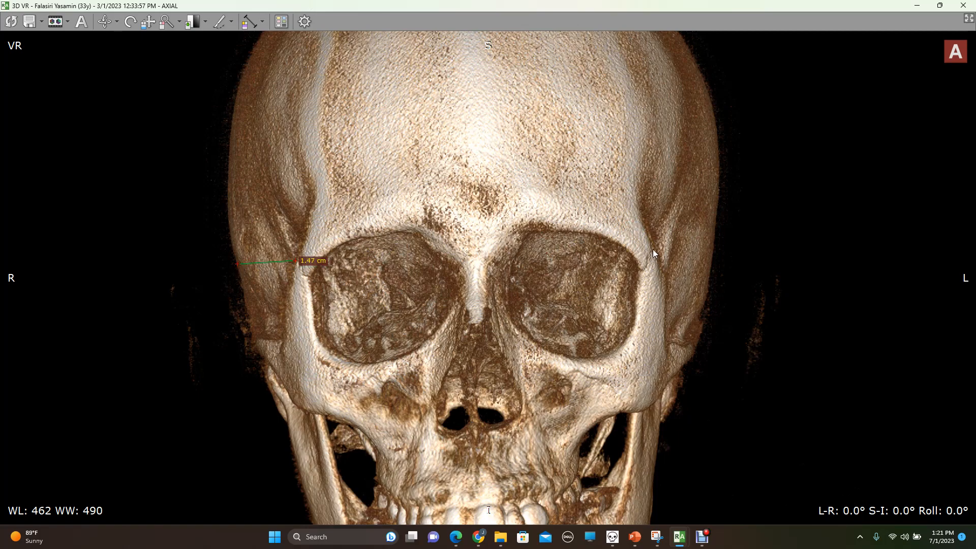
left_click_drag(653, 250, 711, 252)
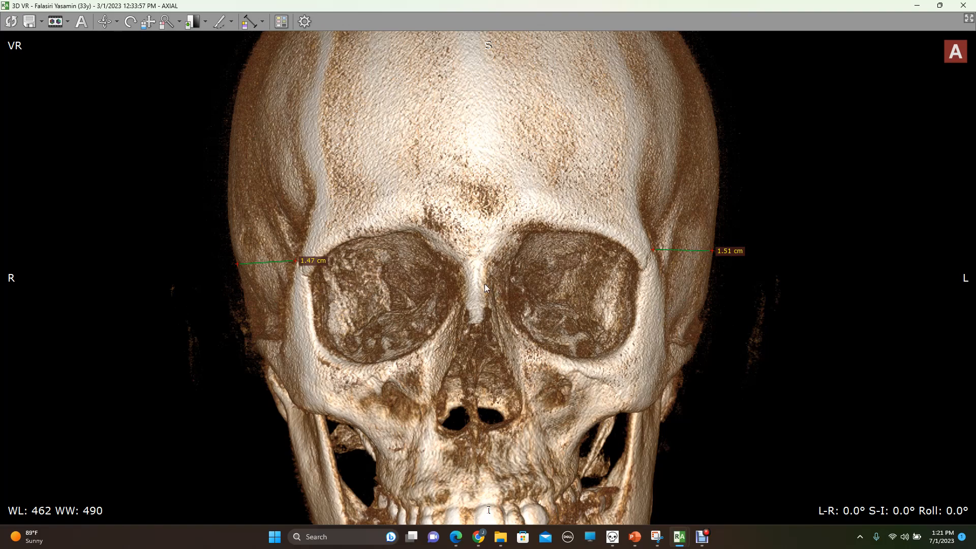
right_click_drag(527, 239, 535, 381)
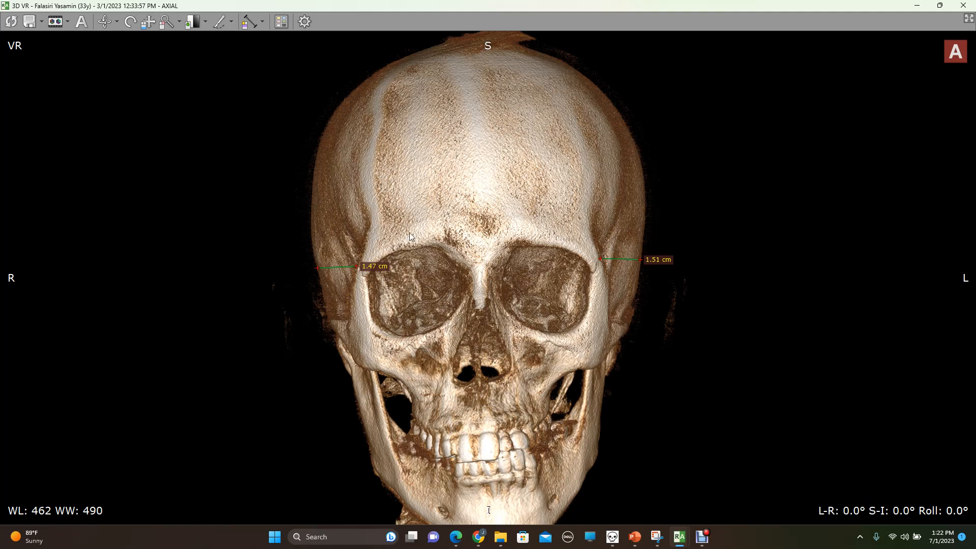
Reset the rendering and adjust its window to about WL 424, WW 419.
left_click(14, 22)
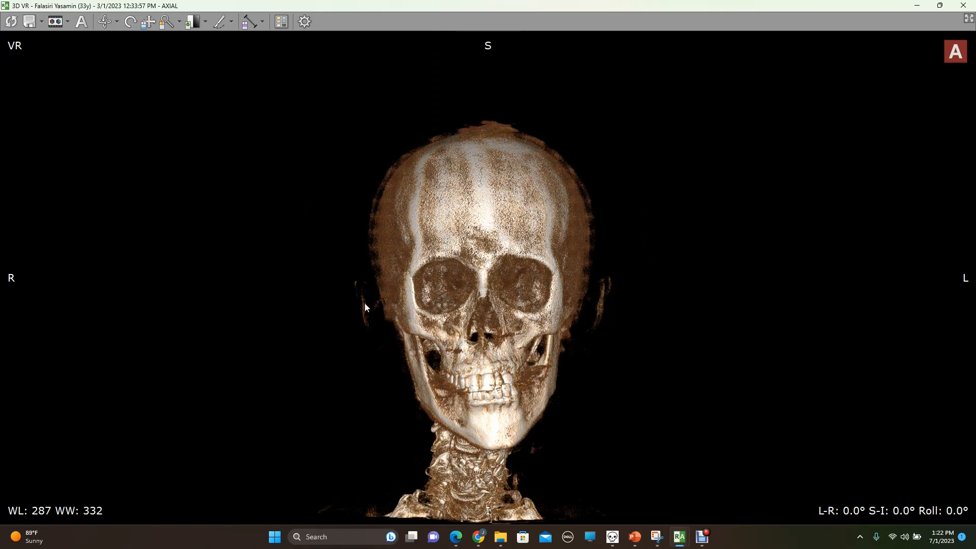
left_click(191, 22)
left_click_drag(299, 232, 393, 181)
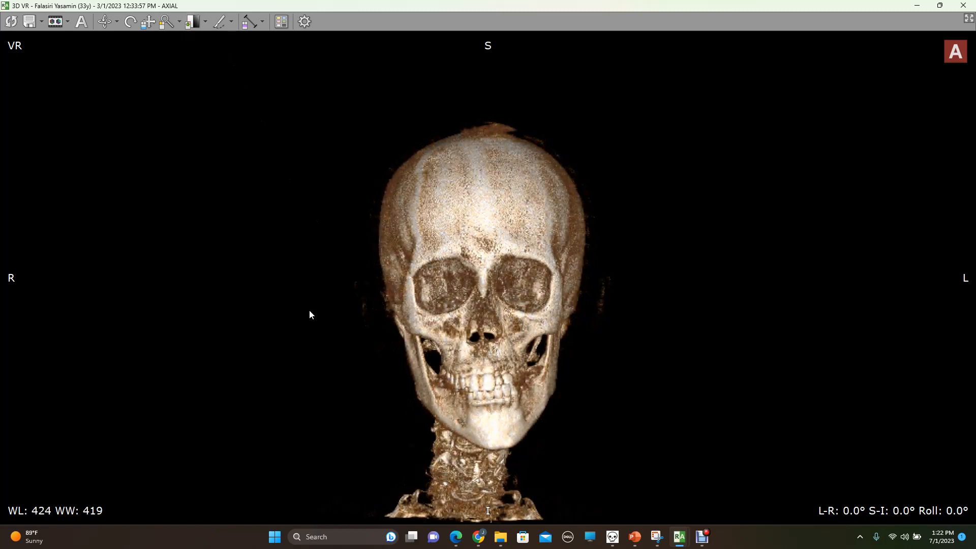
Enlarge and reposition the frontal skull so that the forehead and both complete orbits are framed.
right_click_drag(303, 370, 315, 159)
left_click_drag(211, 79, 210, 97)
left_click(148, 23)
left_click_drag(288, 91, 279, 164)
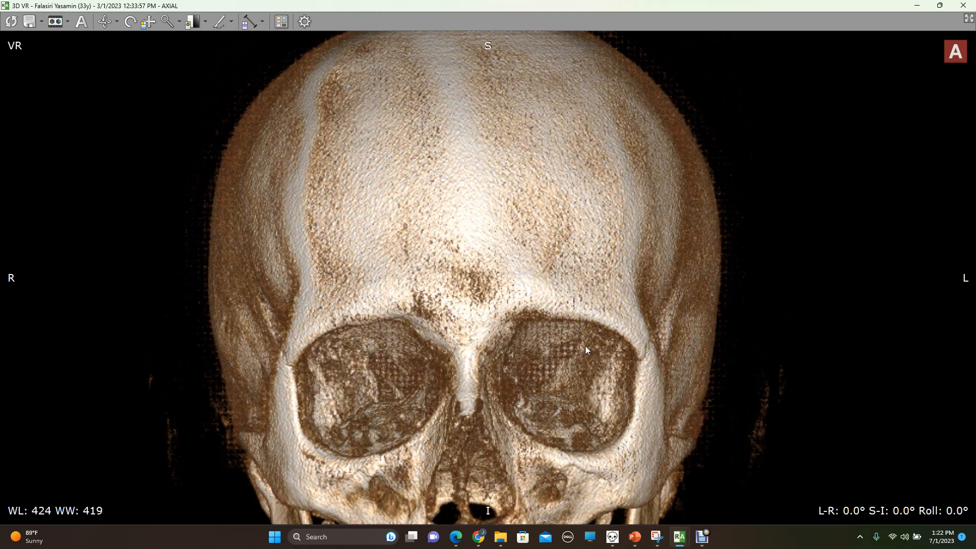
left_click(612, 539)
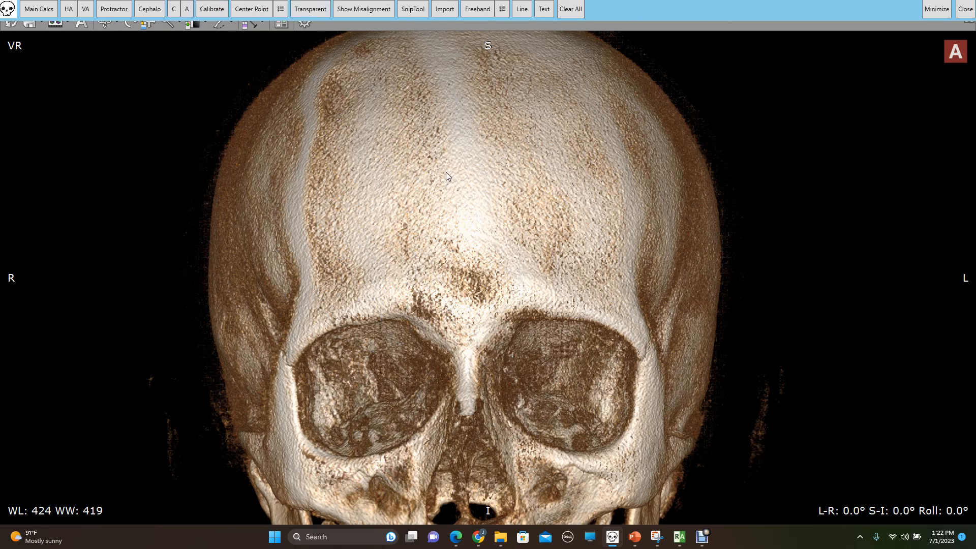
left_click(935, 10)
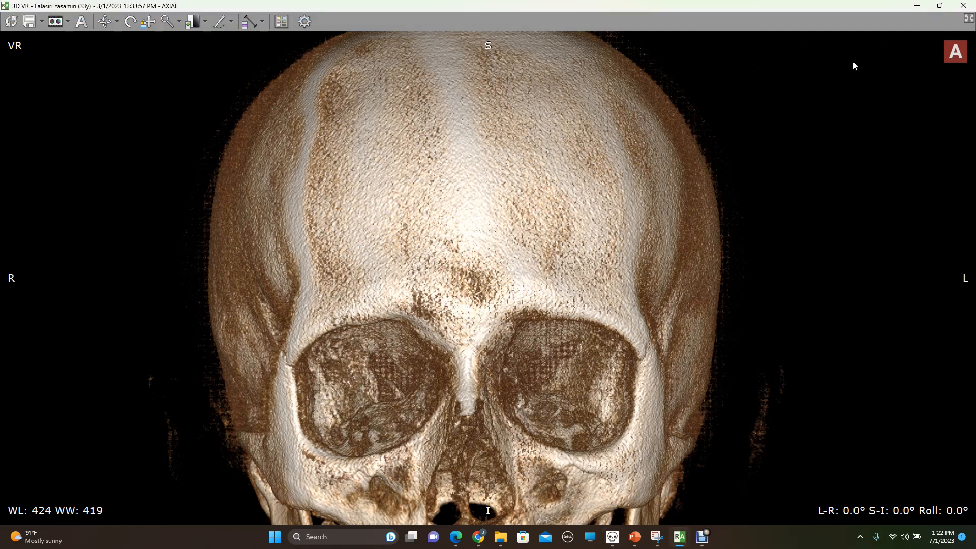
left_click_drag(439, 260, 436, 270)
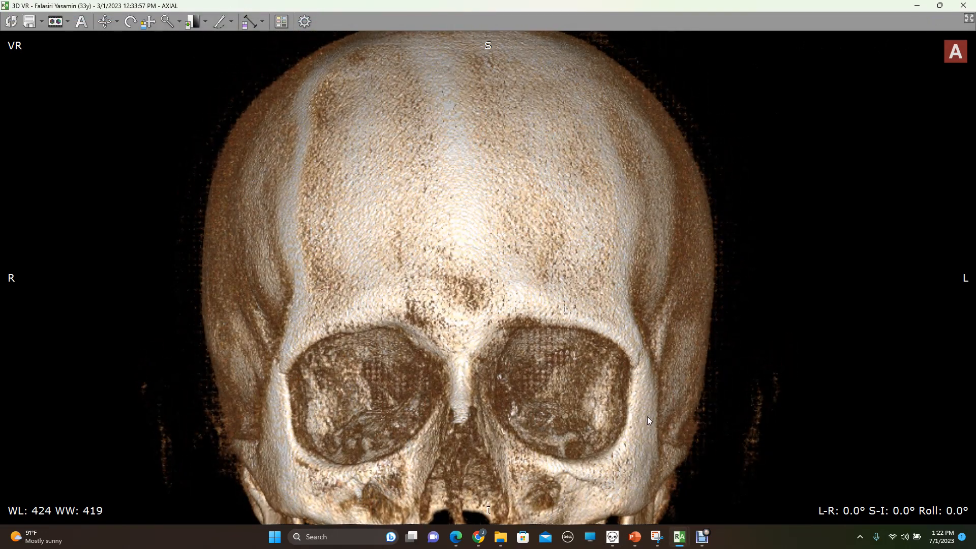
Switch to the skull analysis overlay, fit a Vertical Angle line from the crown through the midface, and move its label above the left orbit.
left_click(612, 537)
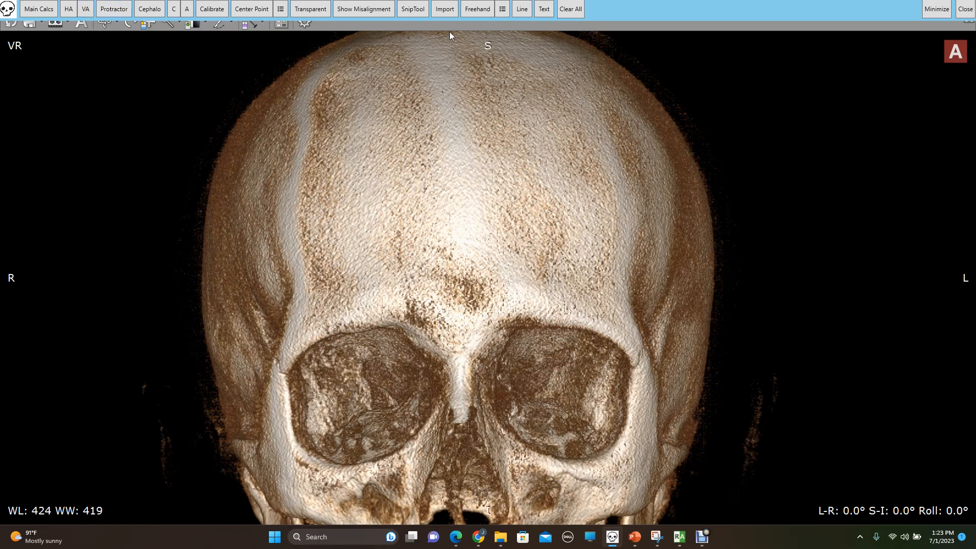
left_click(459, 509)
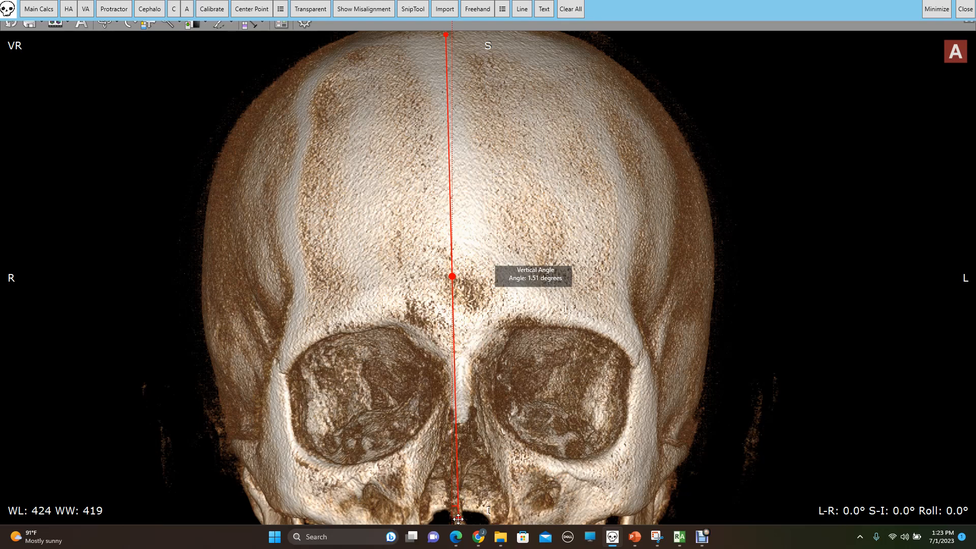
left_click_drag(458, 519, 463, 519)
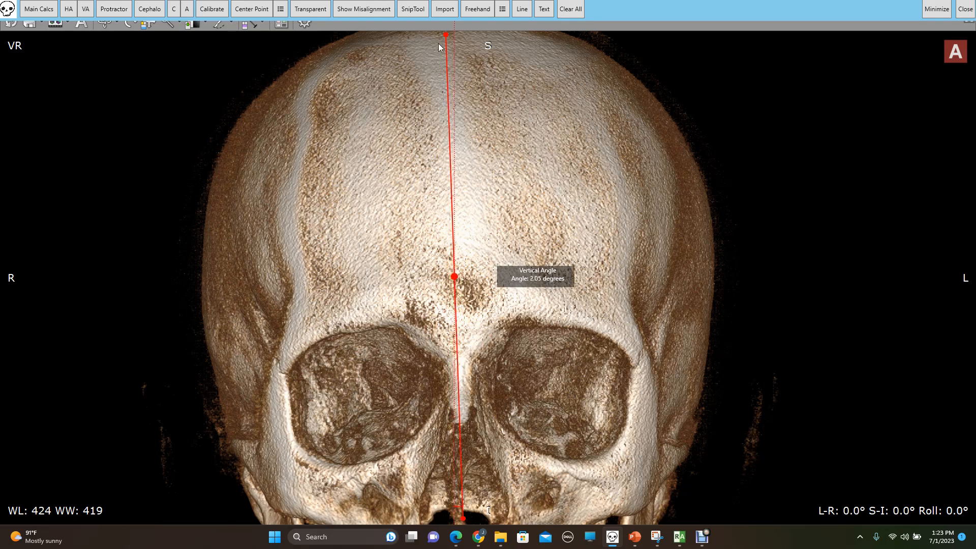
left_click_drag(445, 34, 448, 35)
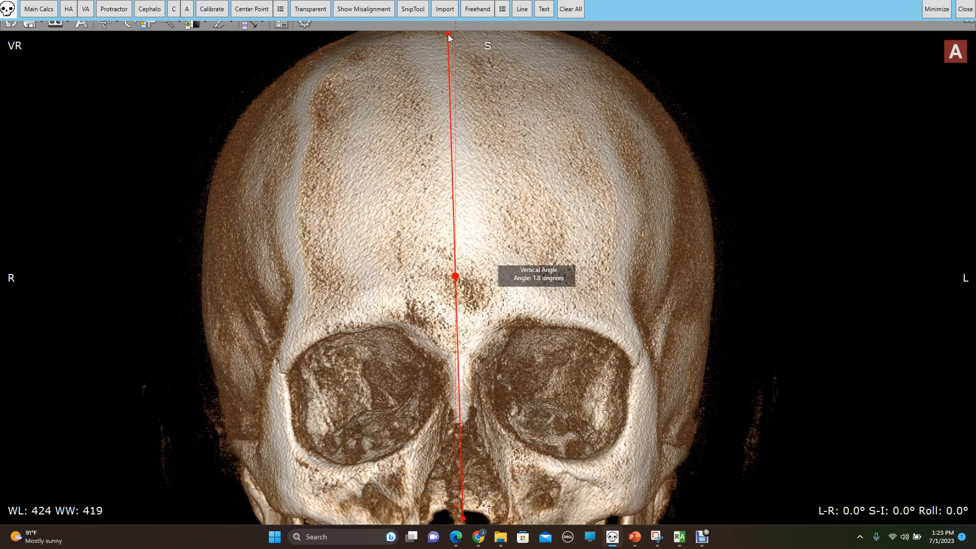
left_click_drag(550, 278, 557, 230)
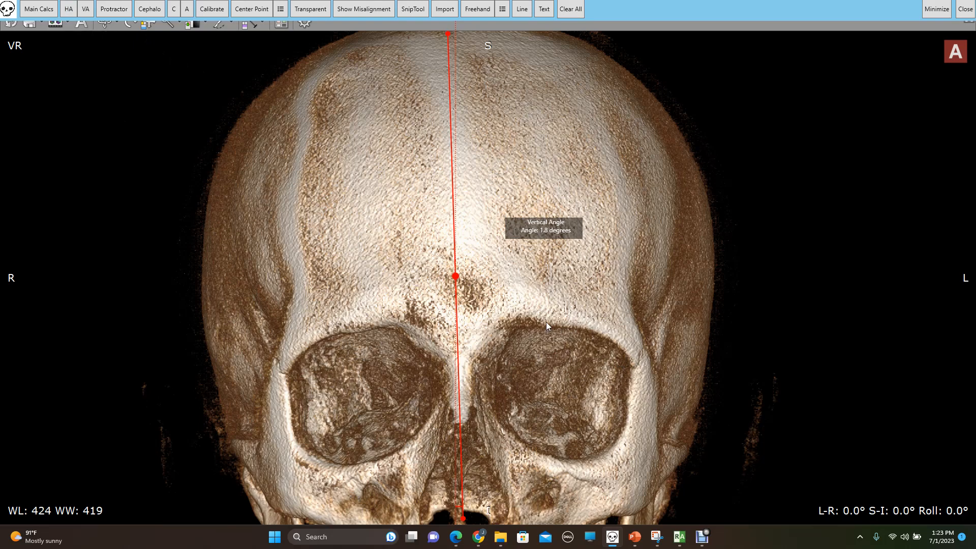
Draw a Horizontal Angle line across the upper rims of both orbits.
left_click(339, 331)
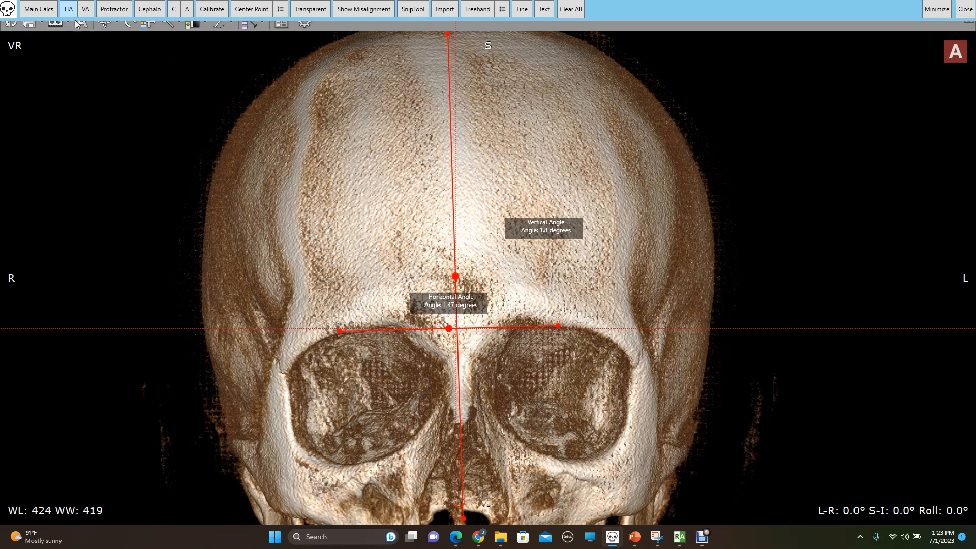
Finish a Horizontal Angle line across the lower rims of both orbits and move the Vertical Angle label onto the left orbit.
left_click(590, 458)
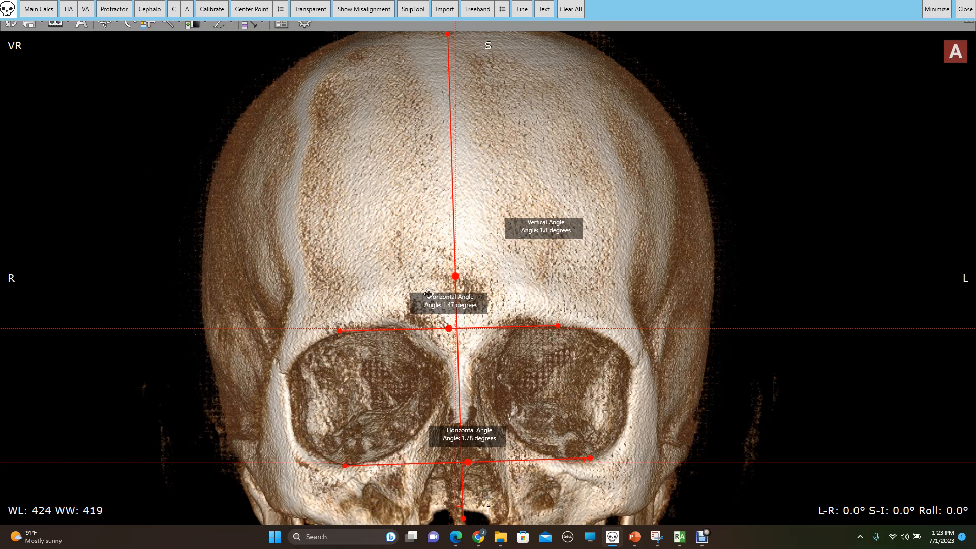
left_click_drag(536, 233, 601, 375)
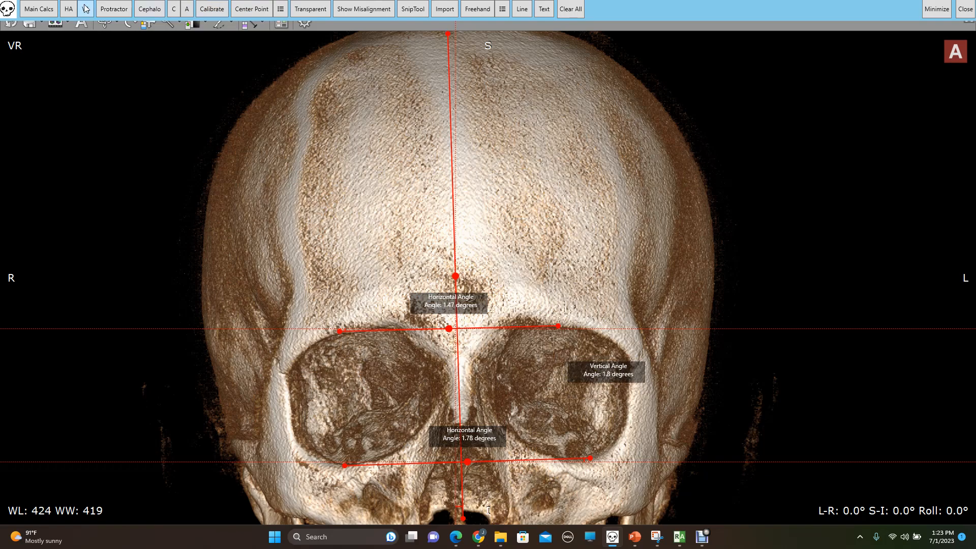
Place a Cephalo grid over the forehead, widen it to both sides of the skull and tilt it parallel to the midline.
left_click(156, 12)
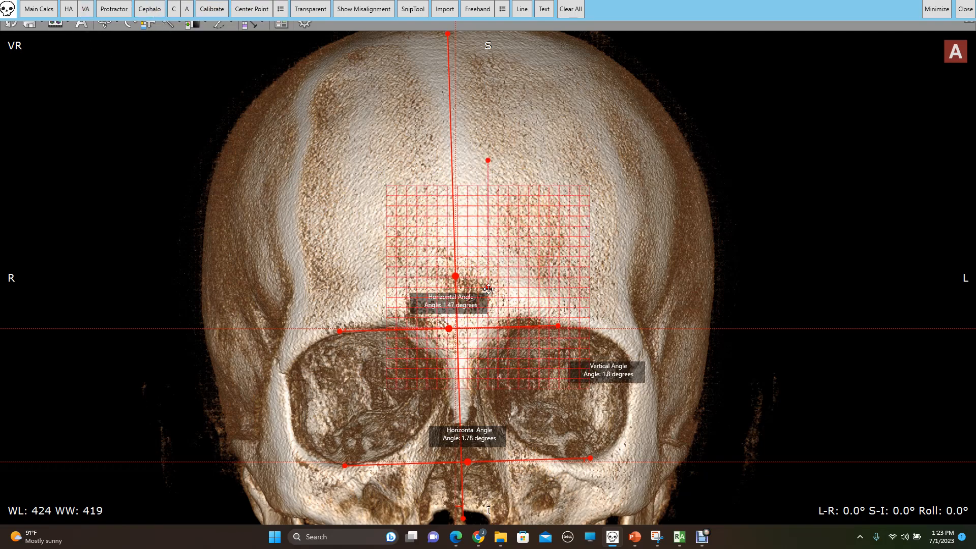
left_click_drag(481, 288, 293, 195)
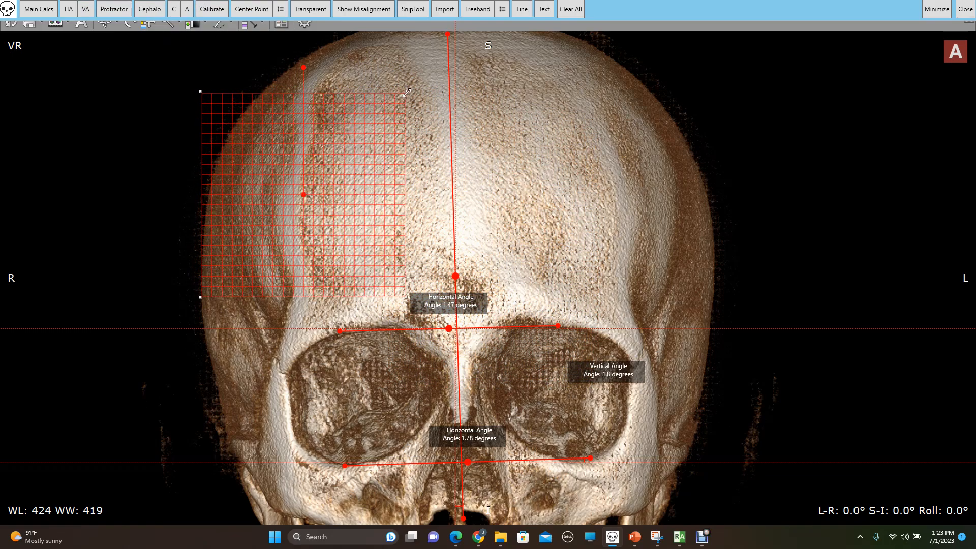
left_click_drag(405, 92, 717, 114)
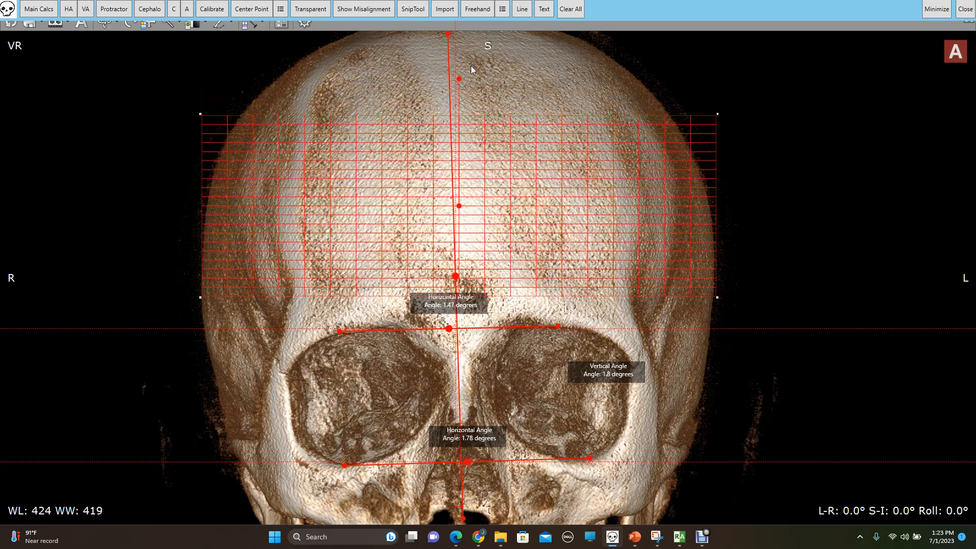
left_click_drag(460, 78, 453, 78)
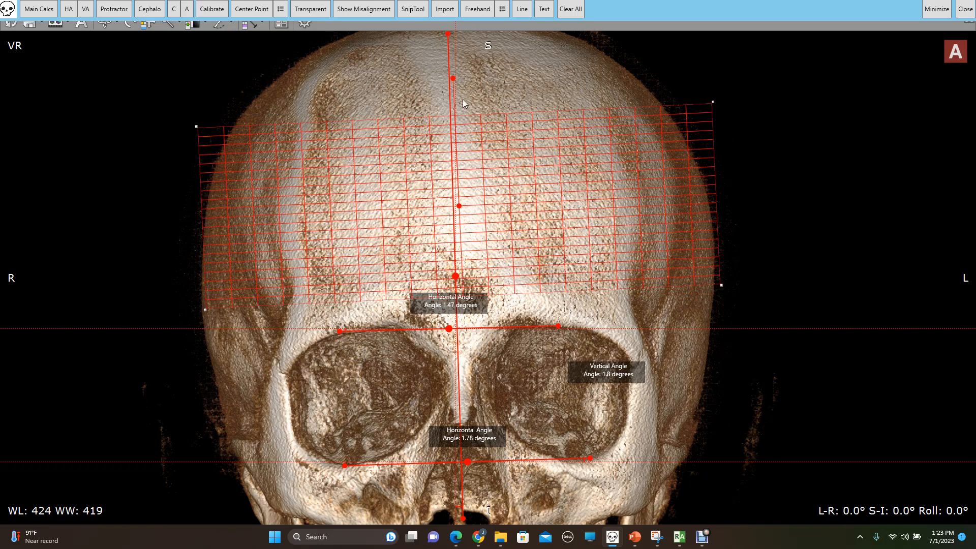
left_click_drag(452, 77, 455, 79)
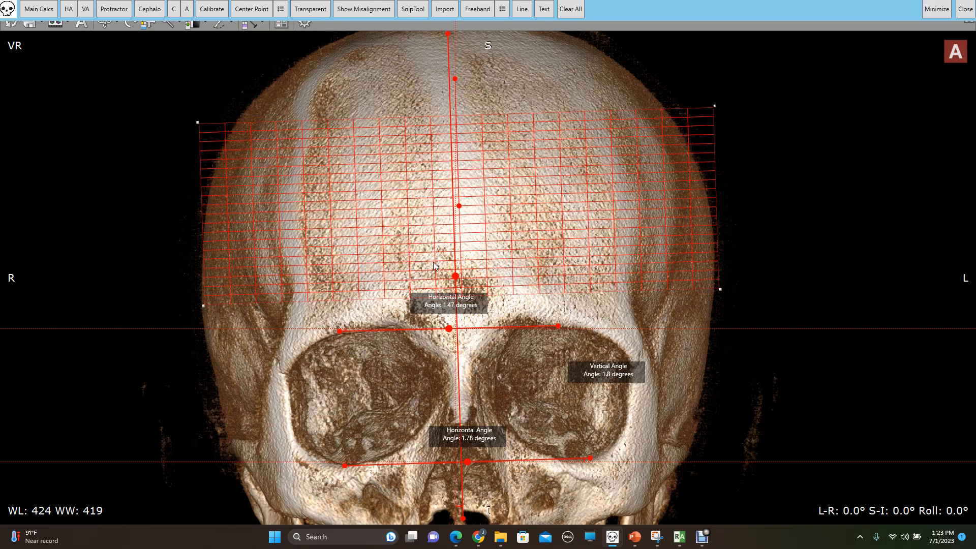
Nudge the Cephalo grid slightly left and up so its centre axis lies on the Vertical Angle line.
key("Left")
key("Left")
key("Left")
key("Left")
key("Left")
key("Left")
key("Left")
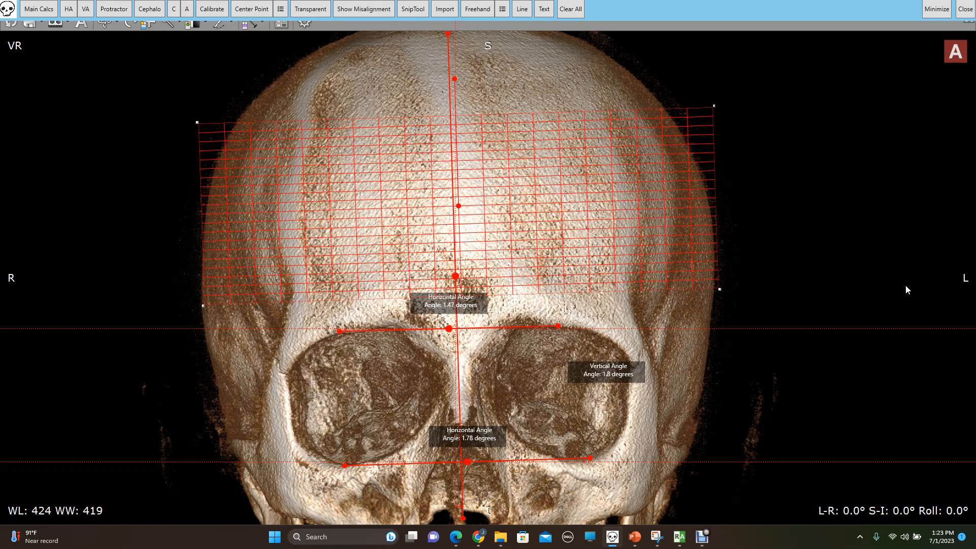
key("Left")
key("Left")
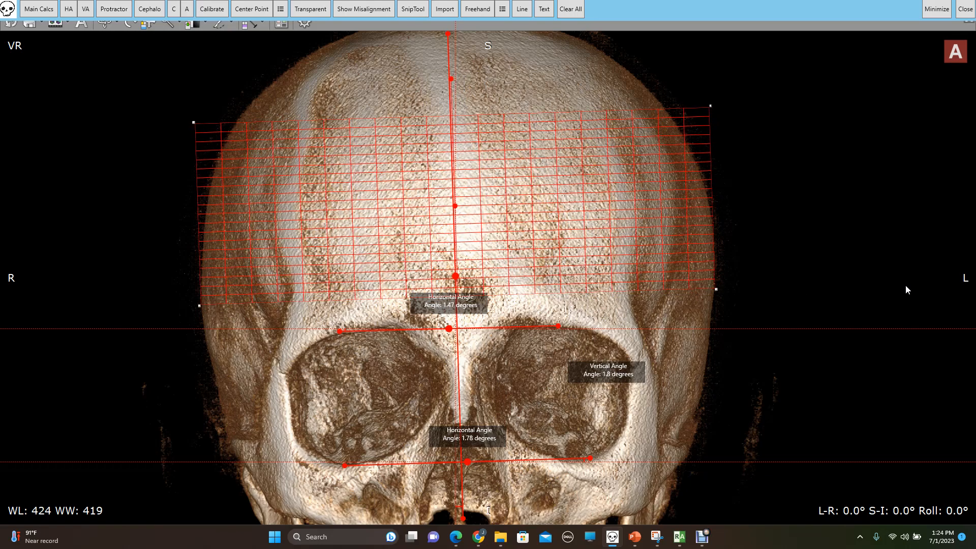
key("Up")
key("Up")
key("Up")
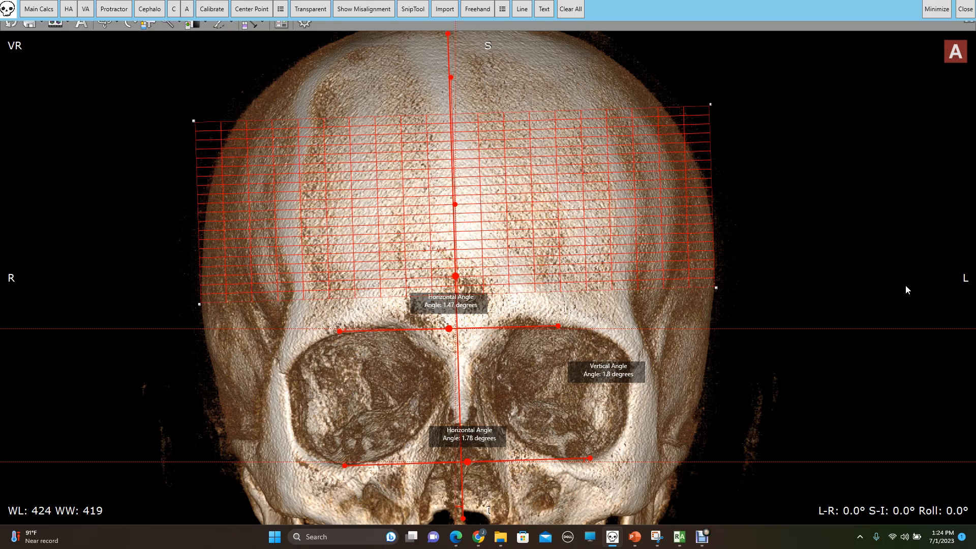
Fine-tune the Cephalo grid's rotation to match the skull's outline and convert it into a Vertical Angle line.
key("ctrl+Right")
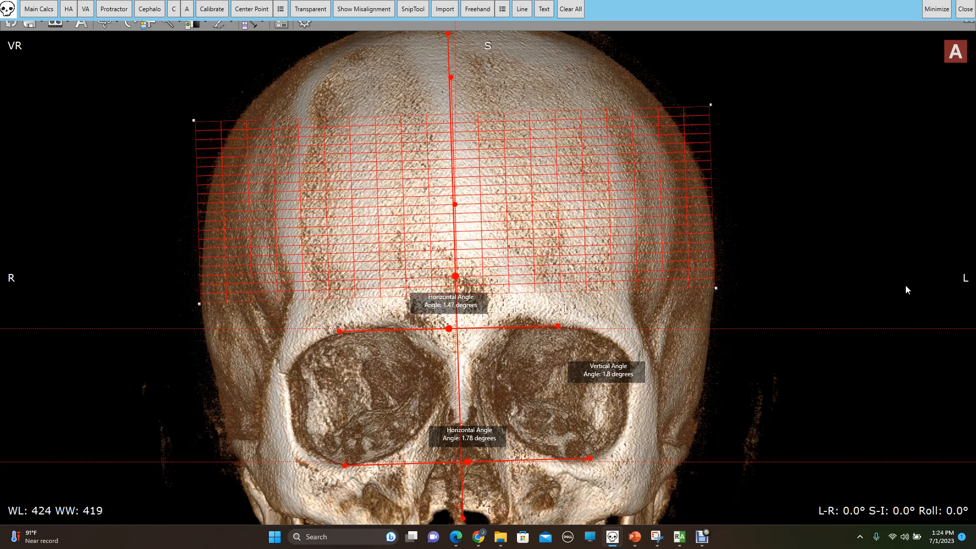
key("ctrl+Right")
key("Right")
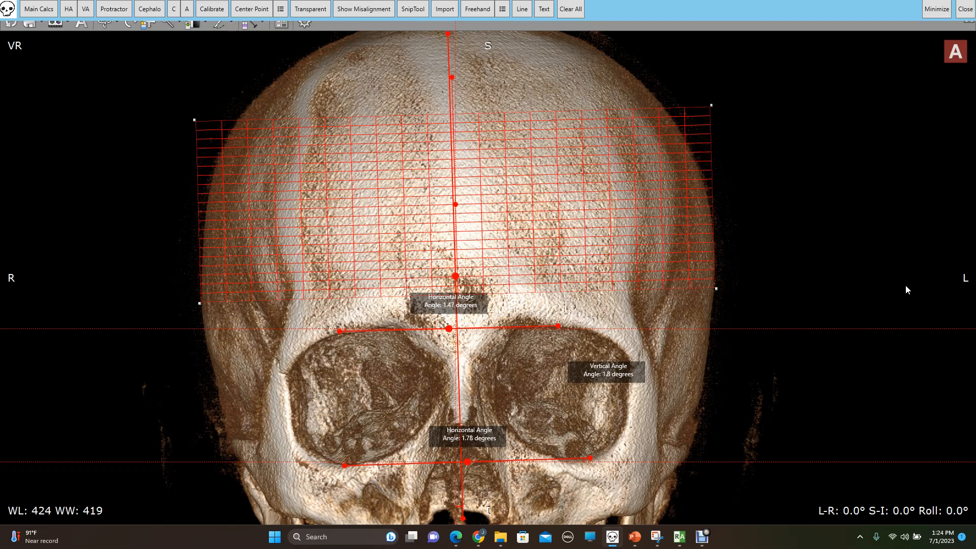
key("ctrl+Right")
key("ctrl+Right")
key("ctrl+Right")
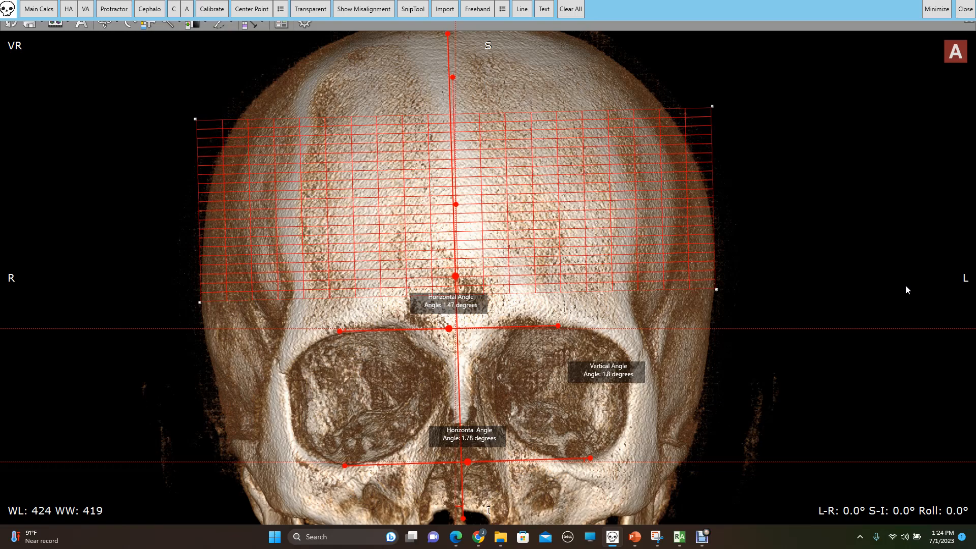
key("Return")
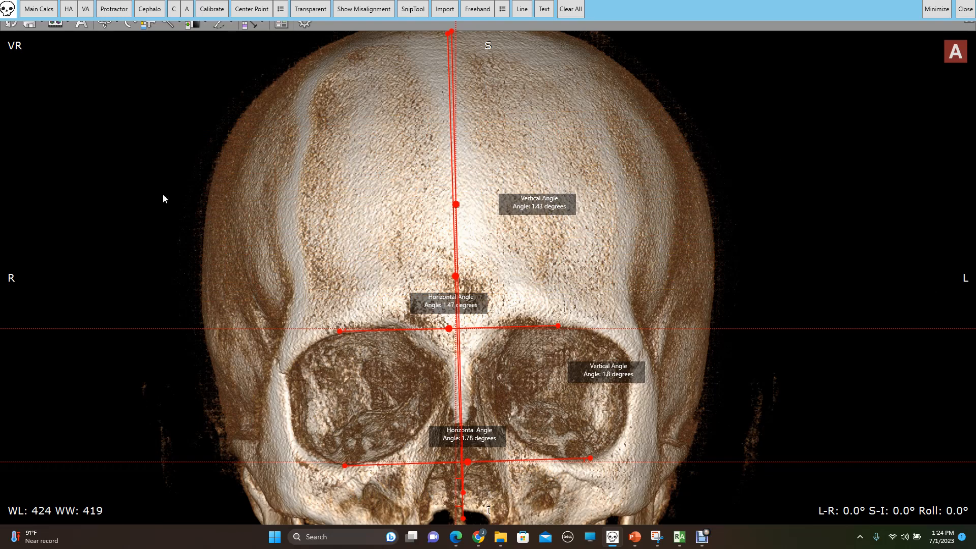
Record a Head Tilt of 1.5 degrees on the R side in the main calculations.
left_click(39, 11)
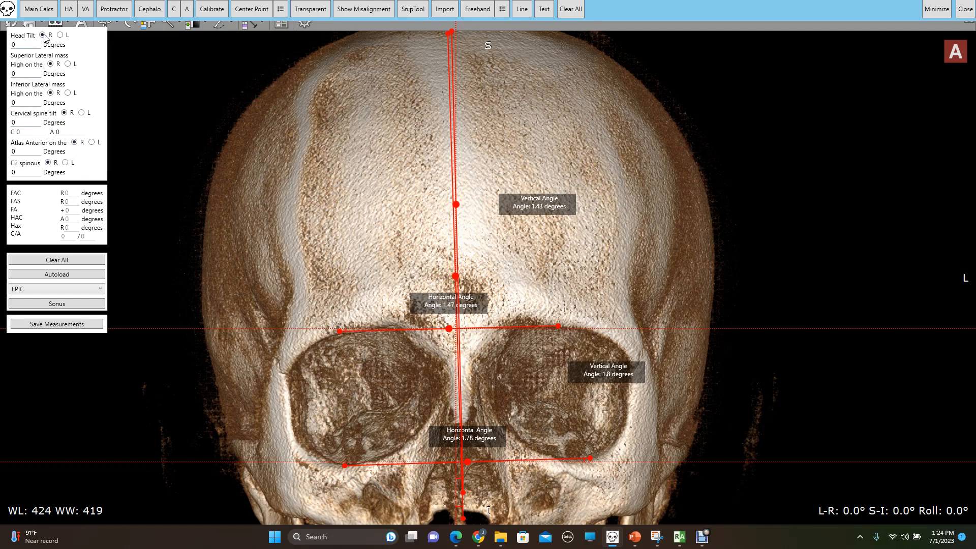
left_click(22, 44)
key("BackSpace")
type("1.5")
Switch to the 3D VR viewer, turn the skull to its posterior view and raise it to expose the upper cervical spine.
left_click(935, 8)
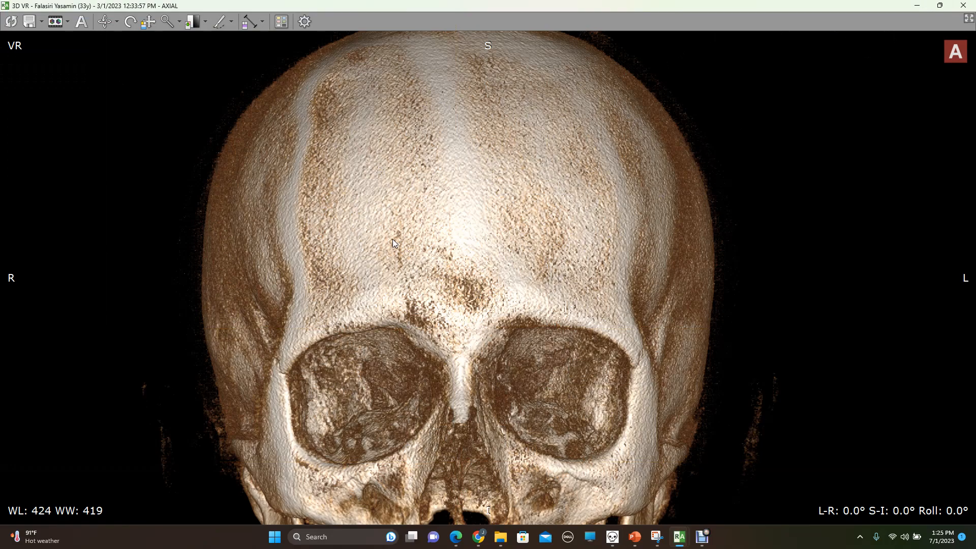
key("Right")
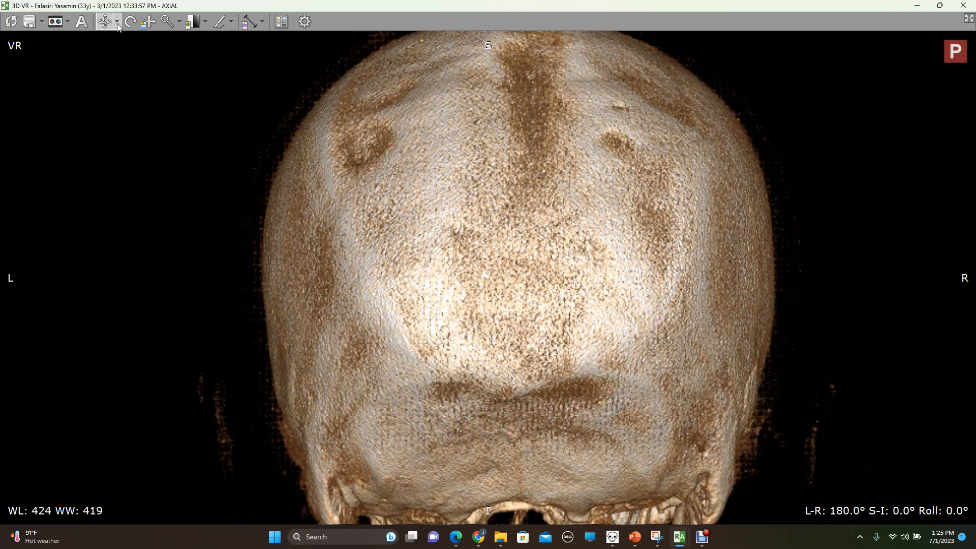
left_click(148, 22)
left_click_drag(382, 279, 334, 97)
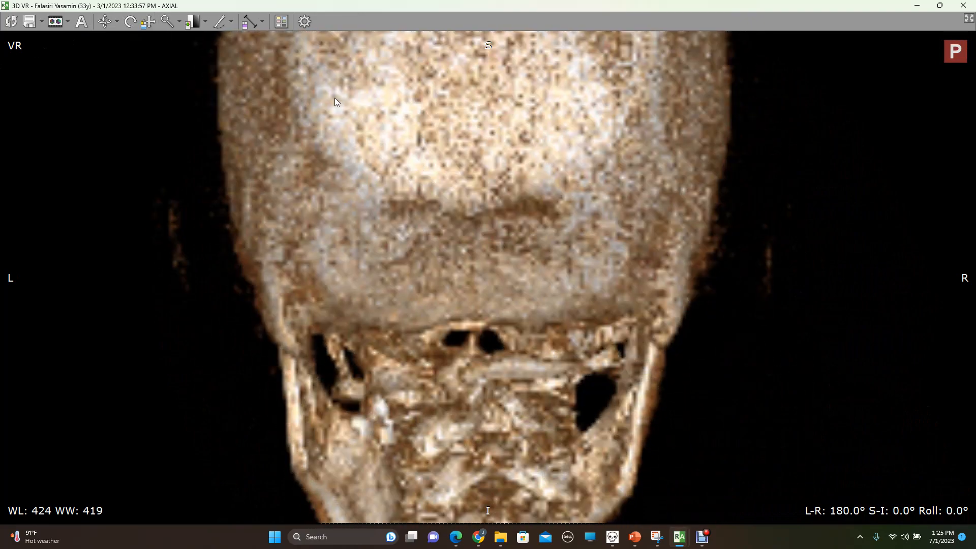
left_click_drag(312, 172, 271, 129)
Enlarge the skull base and upper cervical spine and tilt the posterior view to S-I 3.0°.
left_click(166, 21)
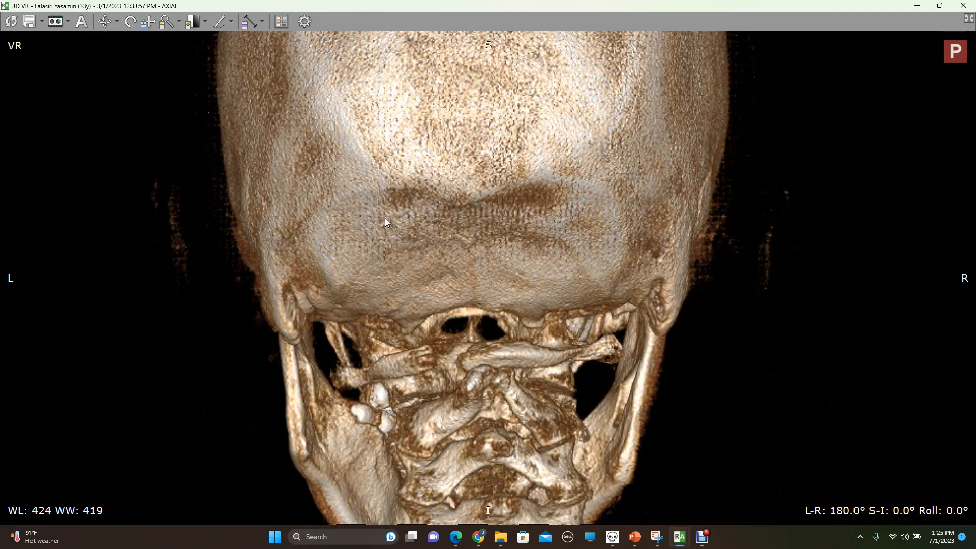
left_click_drag(385, 218, 585, 393)
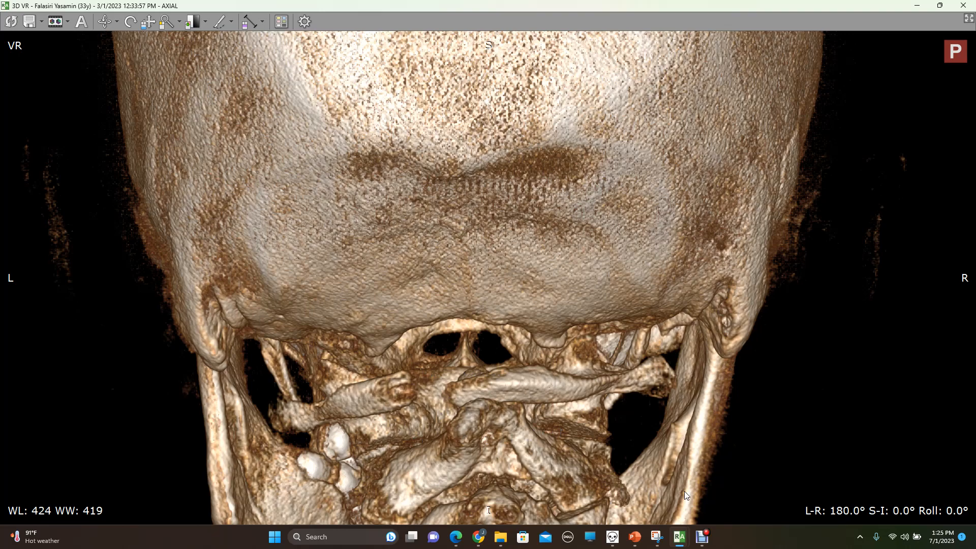
key("Down")
key("Down")
key("Down")
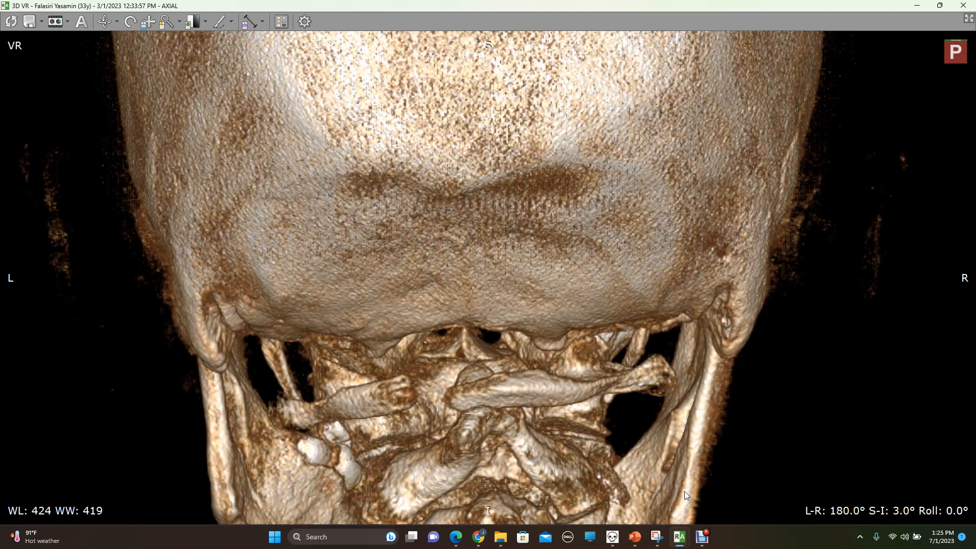
Clear all lines in the skull analysis overlay and draw a Horizontal Angle line along the lower edge of the atlas.
left_click(611, 537)
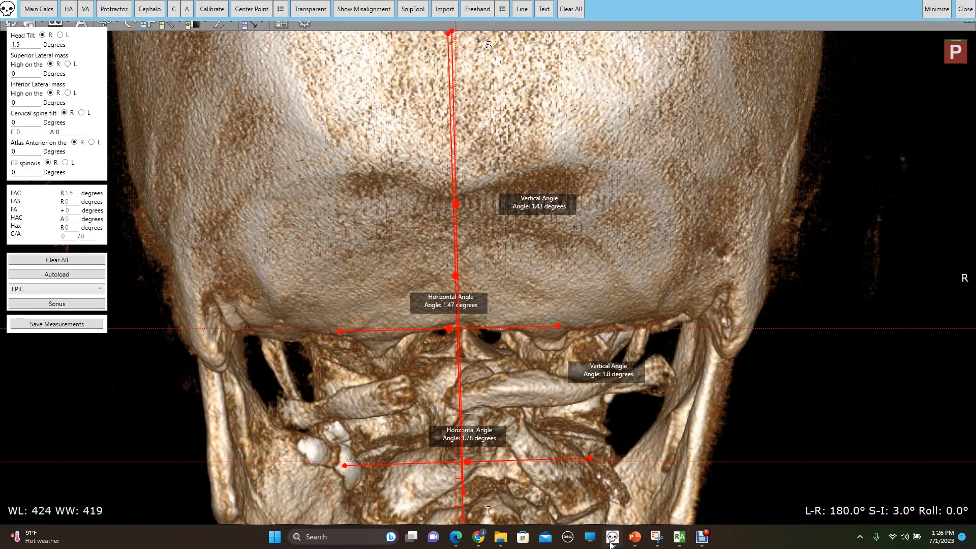
left_click(578, 9)
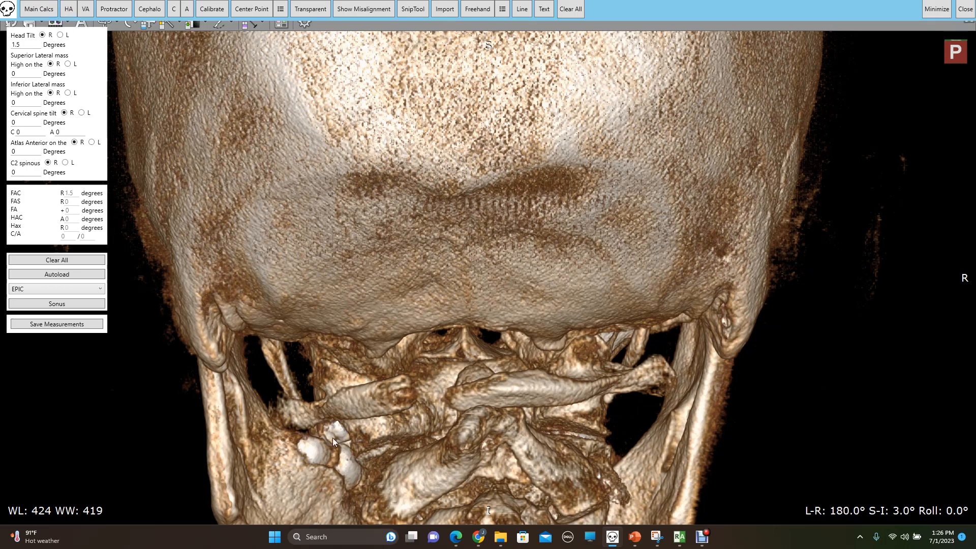
left_click(337, 420)
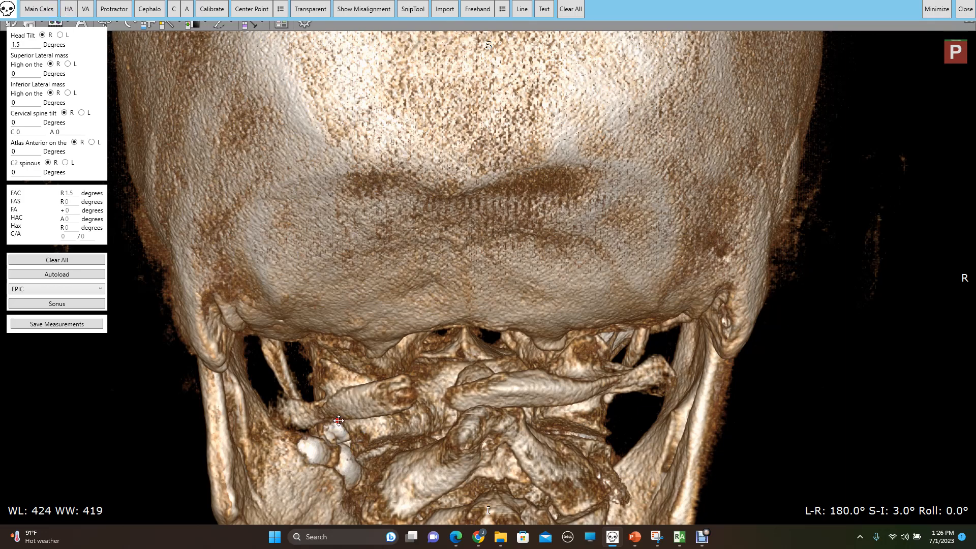
left_click(604, 395)
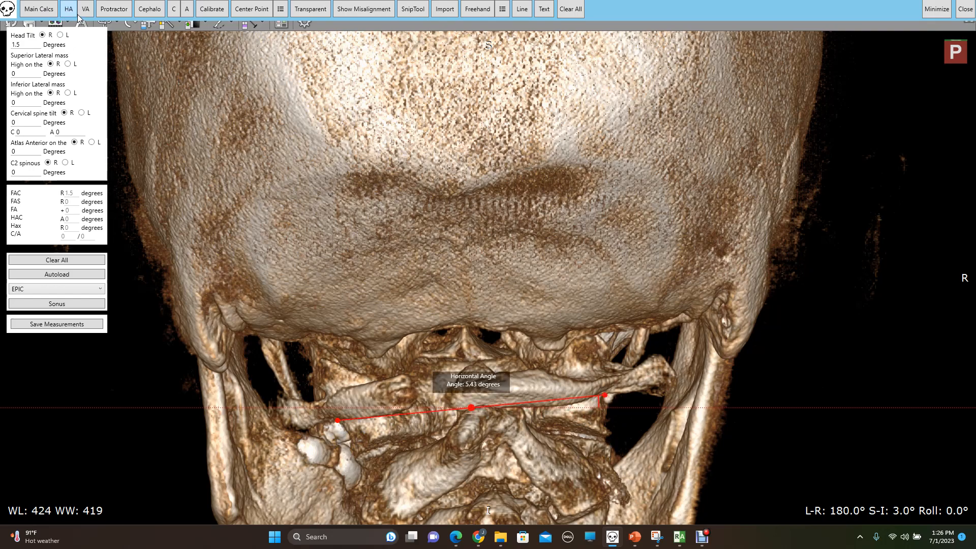
Draw two more Horizontal Angle lines, one just below the atlas line and one just under the skull base.
left_click(608, 438)
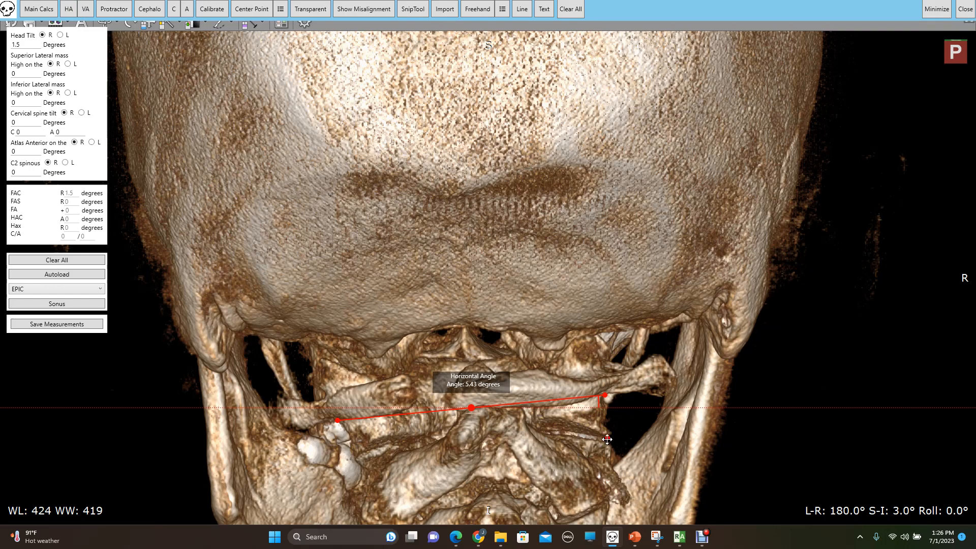
left_click(355, 459)
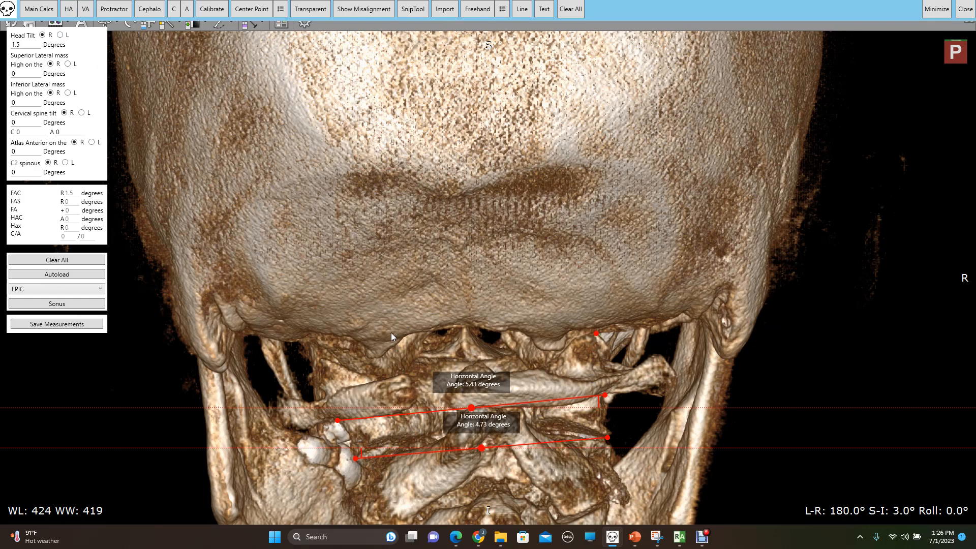
left_click(321, 358)
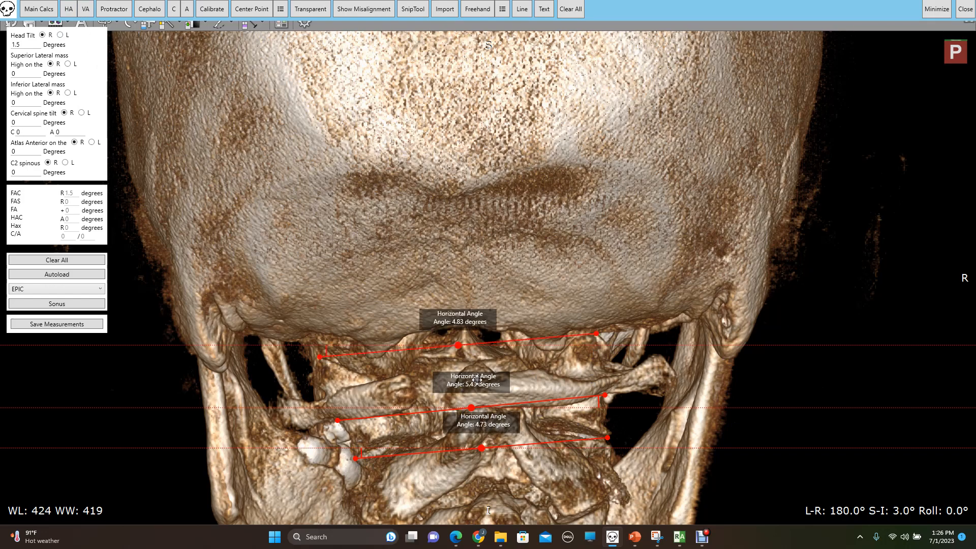
Shift the upper and lower Horizontal Angle lines slightly toward the atlas and move the middle and lower labels clear of the anatomy.
left_click_drag(477, 380, 476, 379)
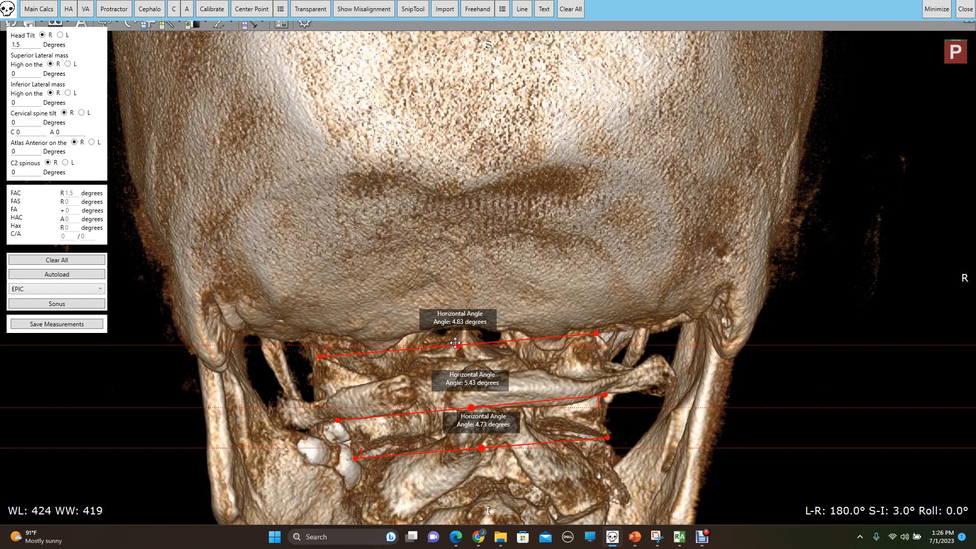
mouse_move(458, 345)
left_mouse_down()
mouse_move(452, 331)
mouse_move(458, 347)
left_mouse_up()
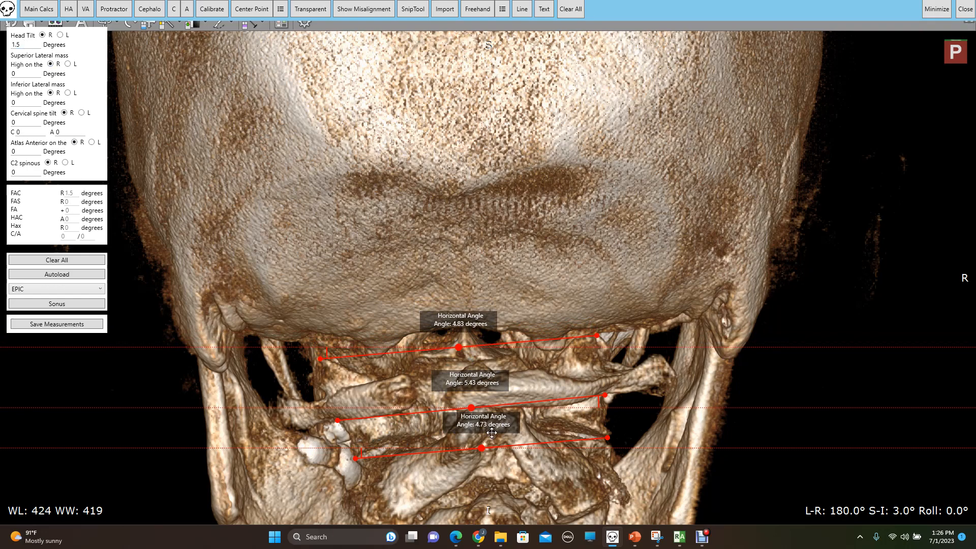
left_click_drag(480, 448, 480, 445)
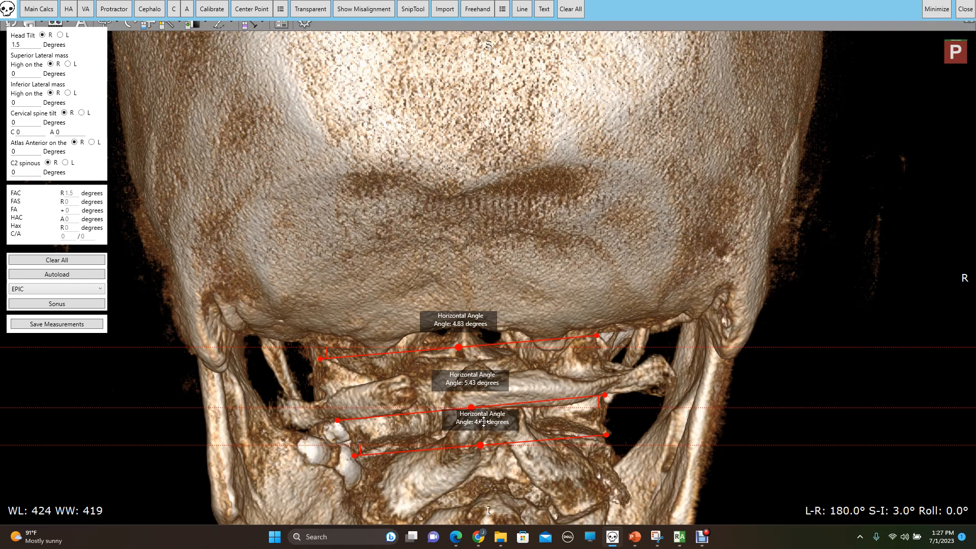
left_click_drag(484, 422, 505, 467)
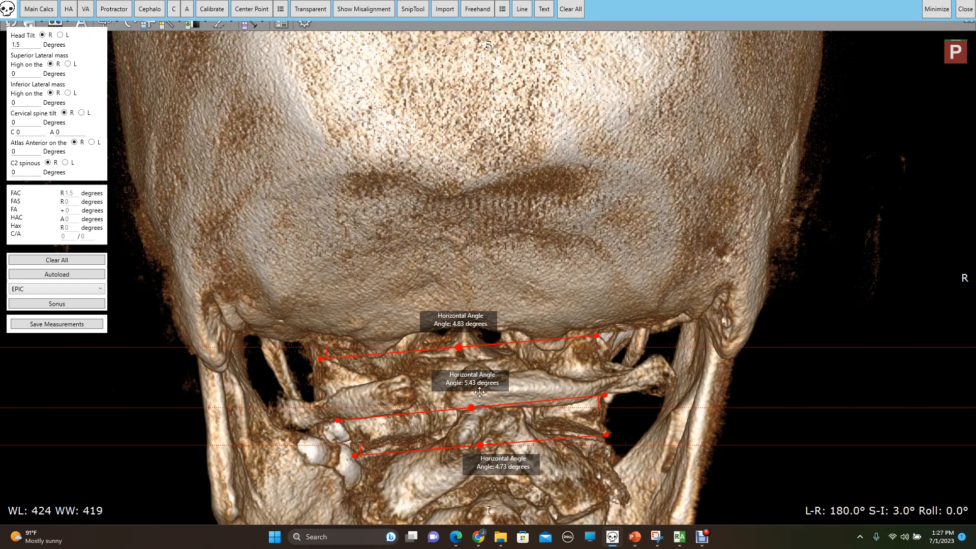
left_click_drag(480, 392, 494, 395)
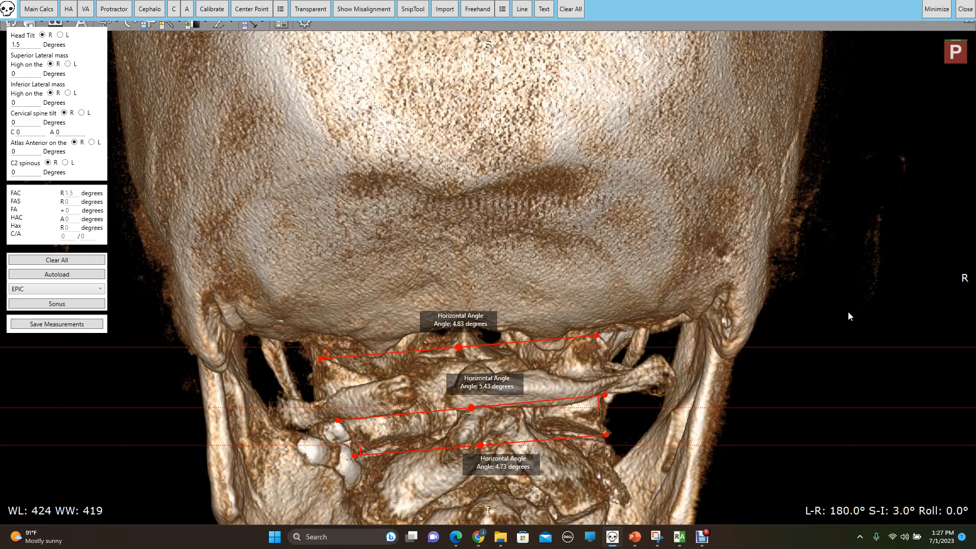
Set the Superior Lateral mass to 4.83 and the Inferior Lateral mass to 4.73 degrees, and choose the Orthospinology calculation method.
left_click(25, 75)
type("4.83")
left_click(31, 105)
type("4.73")
left_click(26, 121)
left_click(39, 290)
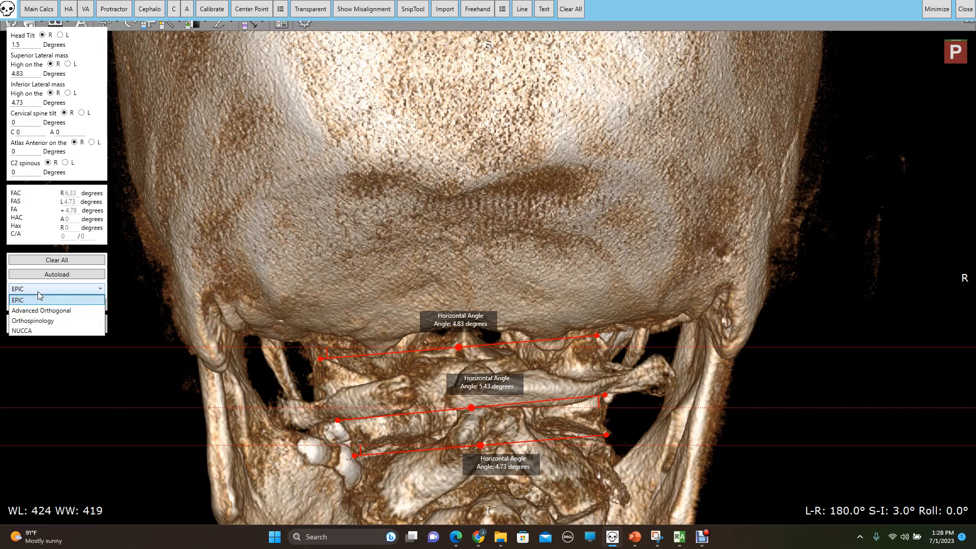
left_click(50, 321)
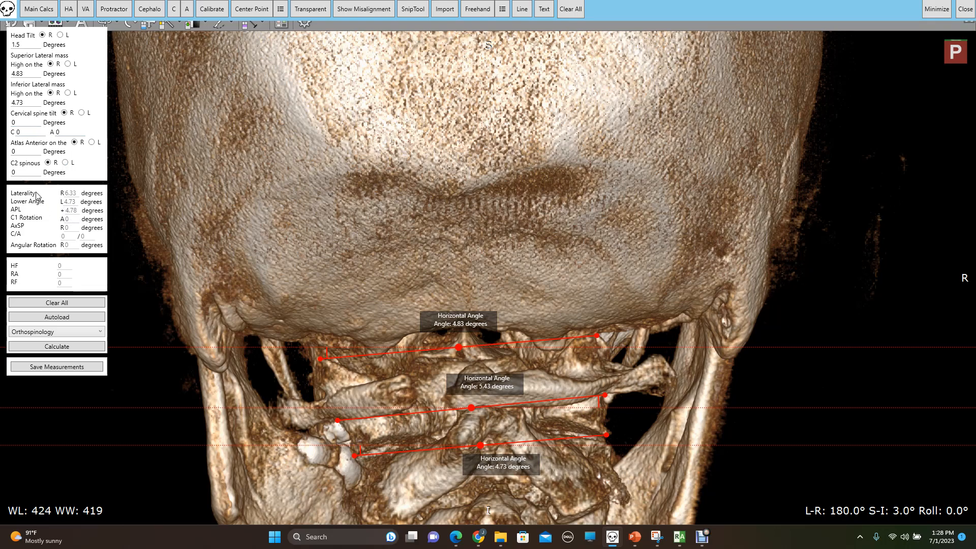
Hide the overlay, reset the 3D rendering and rotate the skull to the right lateral view at L-R -89 degrees.
left_click(935, 10)
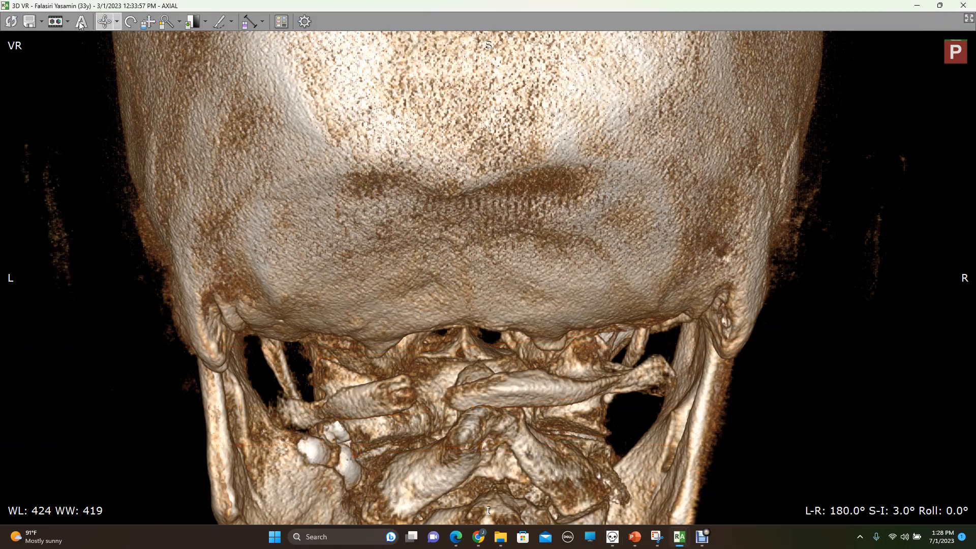
left_click(12, 22)
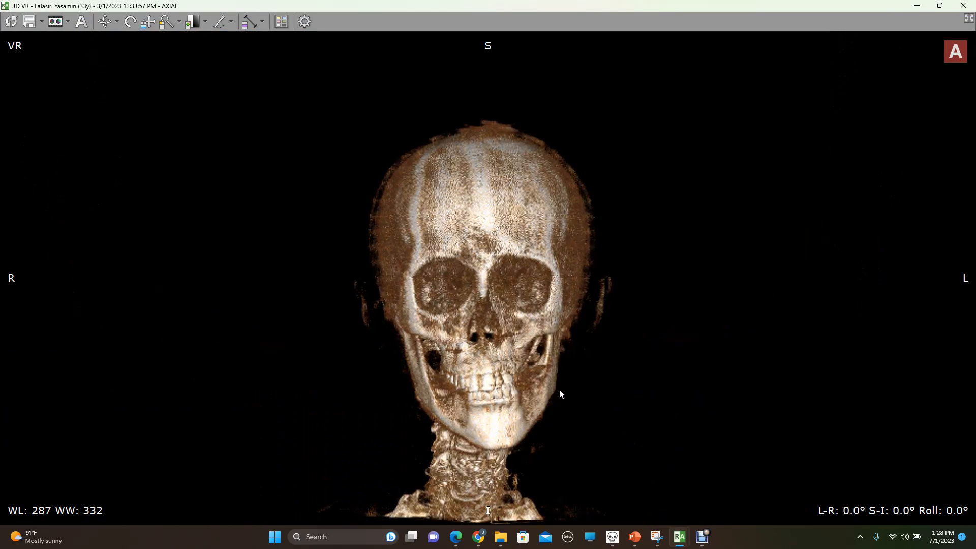
key("Right")
key("Right")
key("Right")
key("Right")
key("Right")
key("Right")
key("Right")
key("Right")
key("Right")
key("Right")
key("Right")
key("Right")
key("Right")
key("Right")
key("Right")
key("Right")
key("Right")
key("Right")
key("Right")
key("Right")
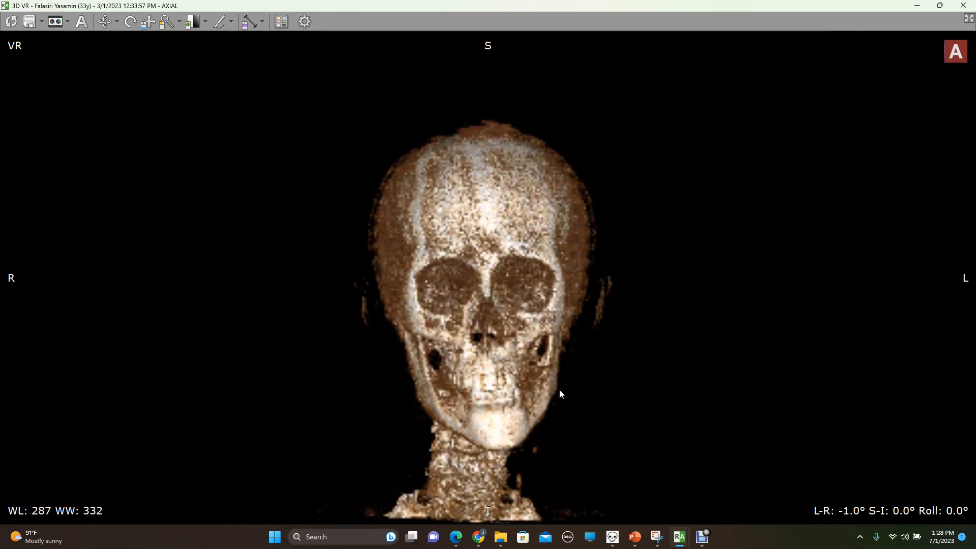
key("Right")
key("Right")
key("Right")
key("Right")
key("Right")
key("Right")
key("Right")
key("Right")
key("Right")
key("Right")
key("Right")
key("Right")
key("Right")
key("Right")
key("Right")
key("Right")
key("Right")
key("Right")
key("Right")
key("Right")
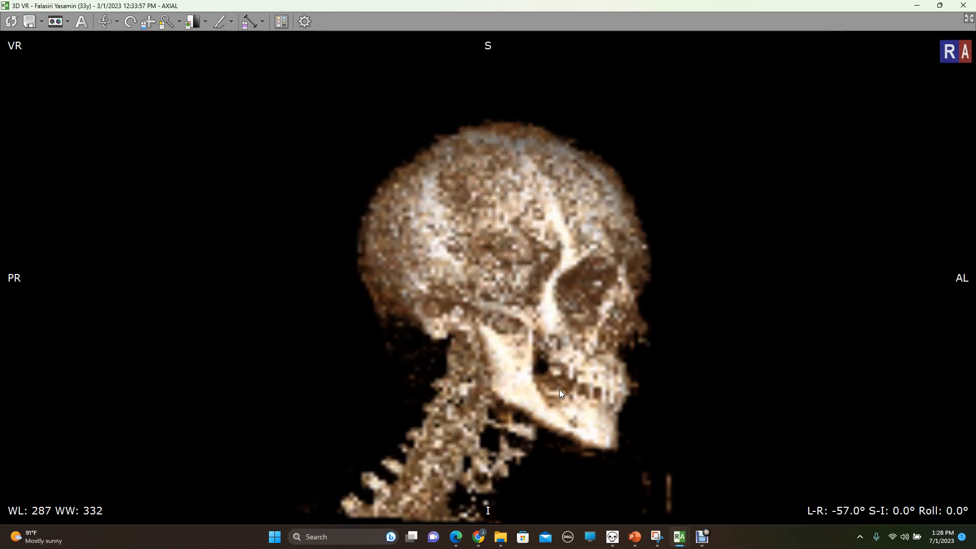
key("Right")
key("Right")
key("Right")
key("Right")
key("Right")
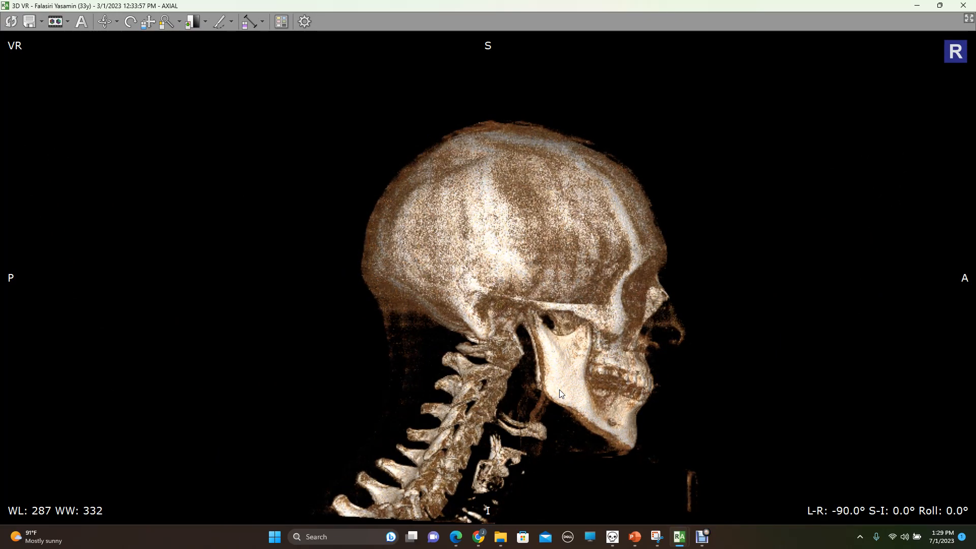
key("Left")
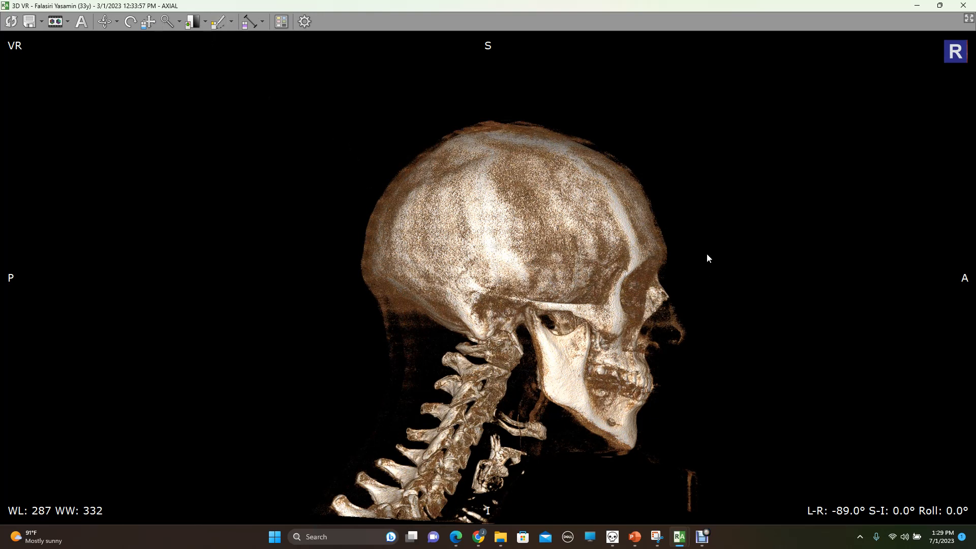
Cut the face, jaw and front-of-neck structures out of the rendering and return to the frontal view.
mouse_move(706, 254)
left_mouse_down()
mouse_move(633, 260)
mouse_move(549, 291)
mouse_move(455, 524)
mouse_move(712, 525)
mouse_move(836, 400)
left_mouse_up()
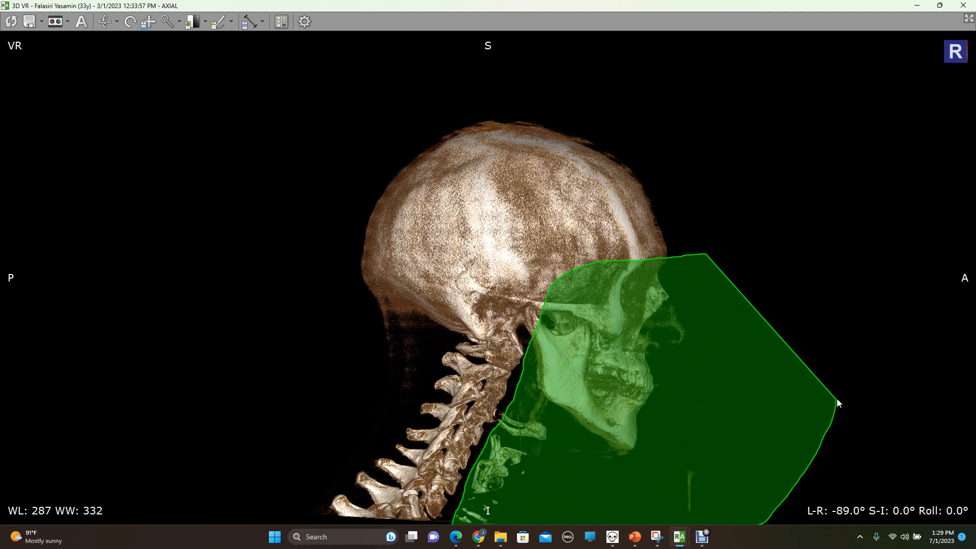
key("Delete")
key("Left")
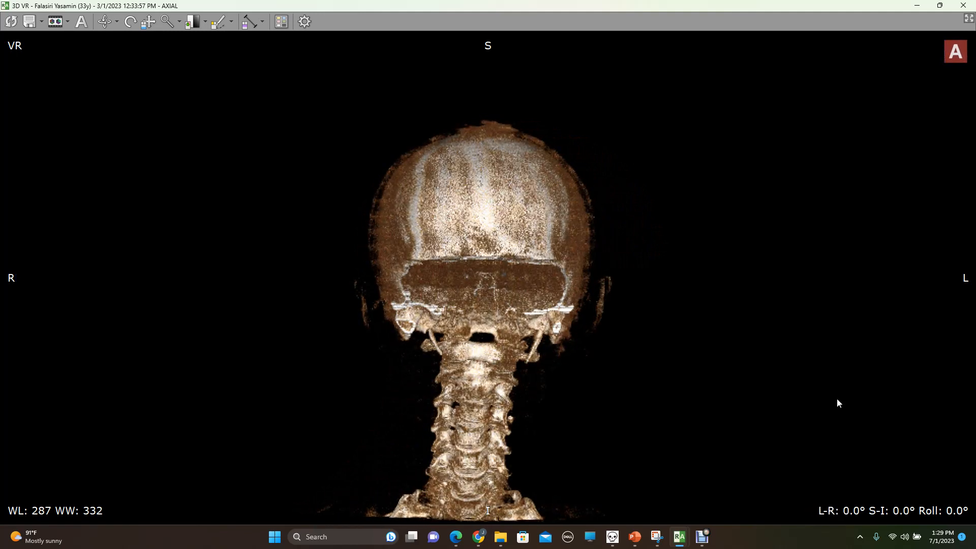
Enlarge and center the cervical spine in the frontal view and tilt it to S-I -14 degrees.
left_click(168, 22)
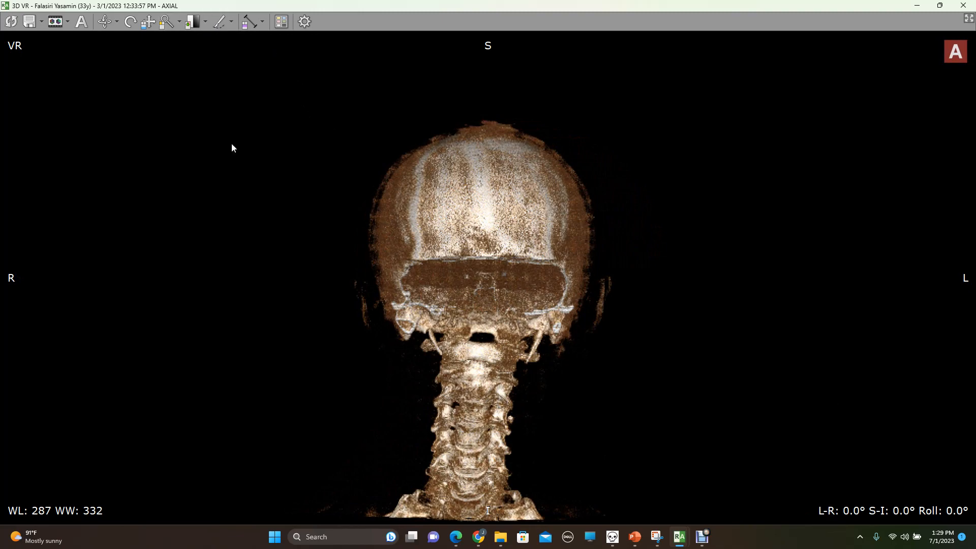
mouse_move(456, 339)
left_mouse_down()
mouse_move(457, 355)
mouse_move(468, 292)
mouse_move(353, 261)
left_mouse_up()
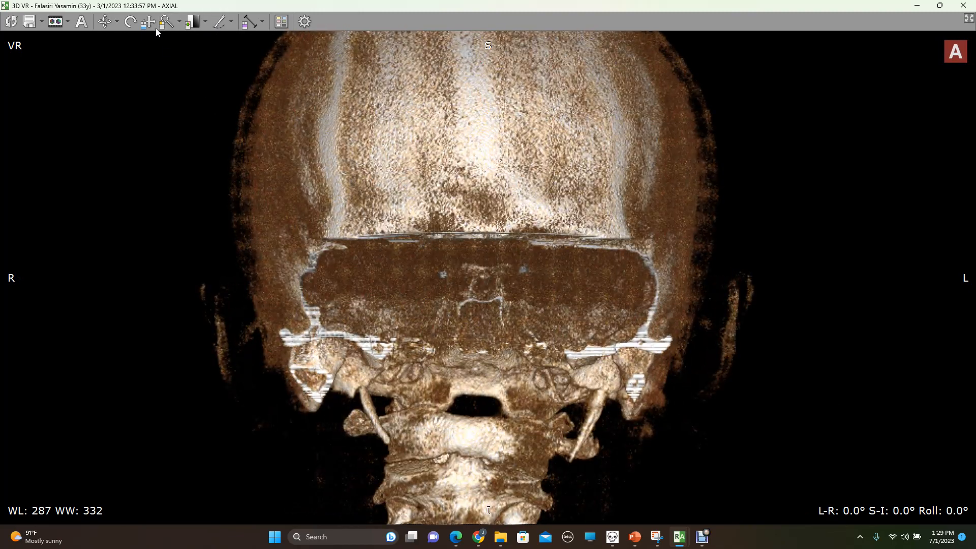
middle_click_drag(364, 364, 400, 104)
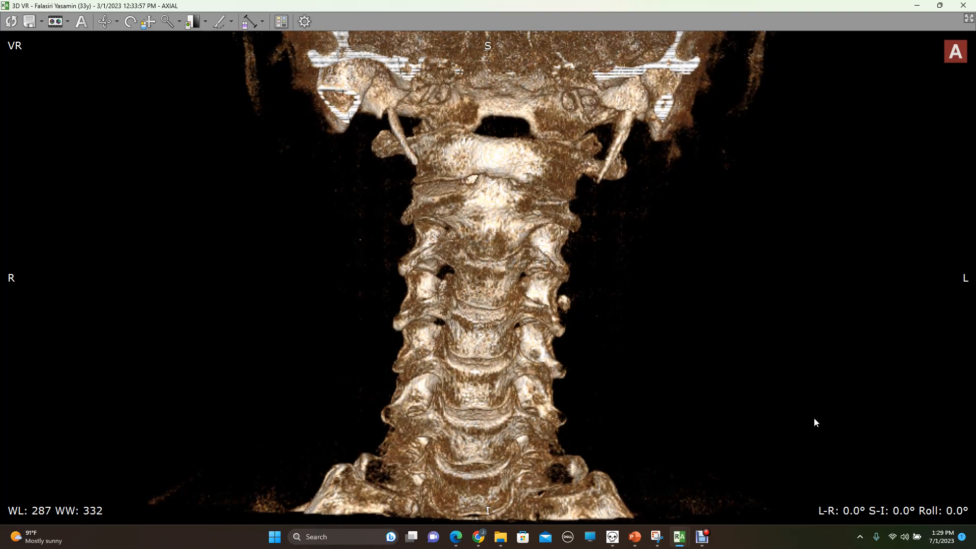
key("Down")
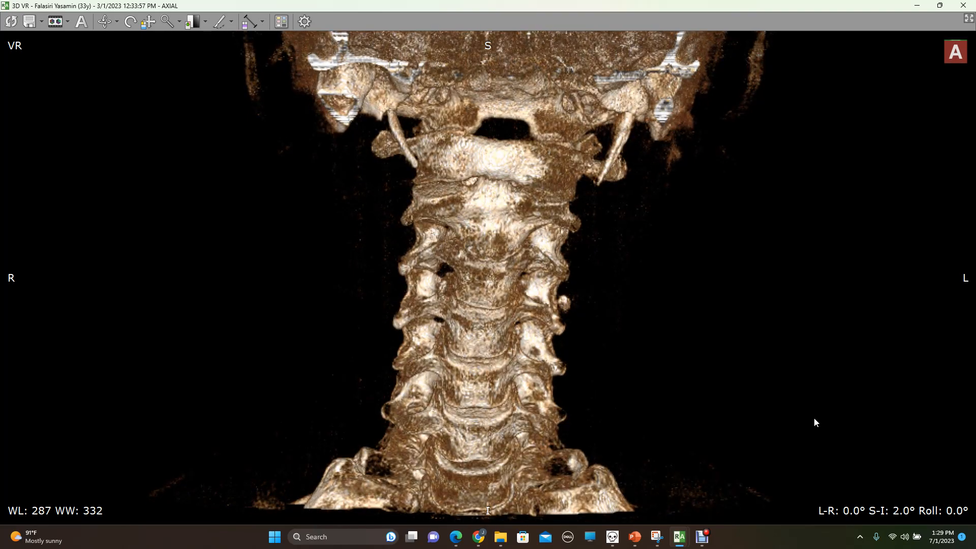
key("Down")
key("Down")
key("Down")
key("Up")
key("Up")
key("Up")
key("Up")
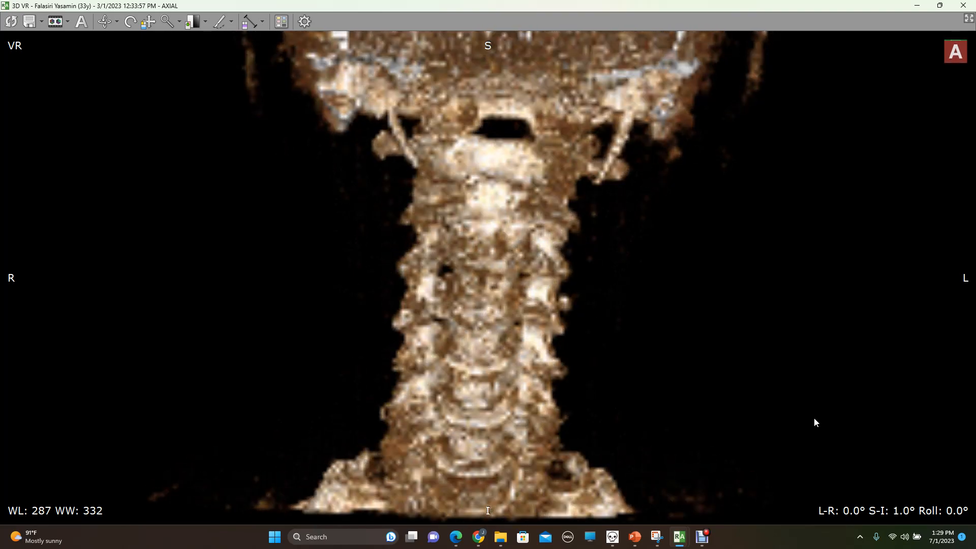
key("Up")
key("Up")
key("Up")
key("Up")
key("Up")
key("Up")
key("Up")
key("Up")
key("Up")
key("Up")
key("Up")
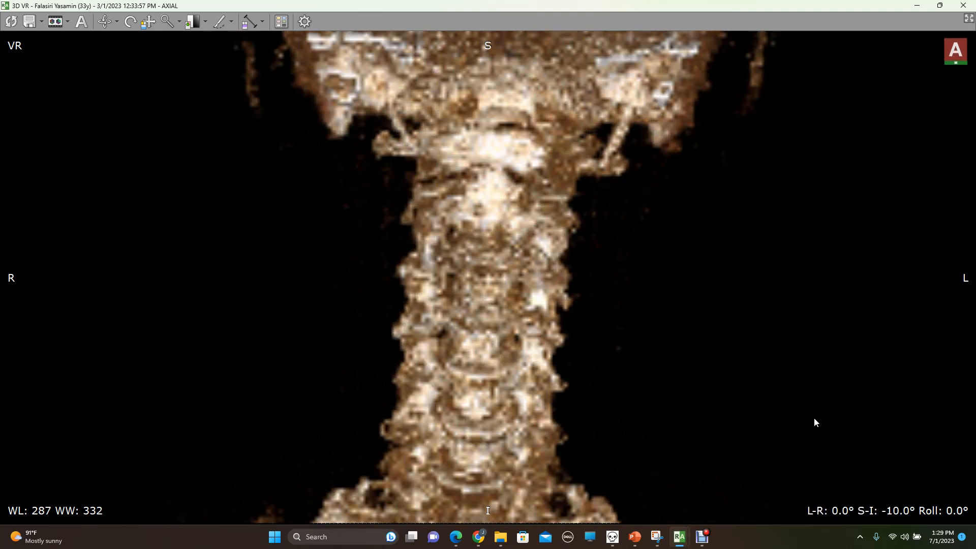
key("Up")
key("Up")
key("Up")
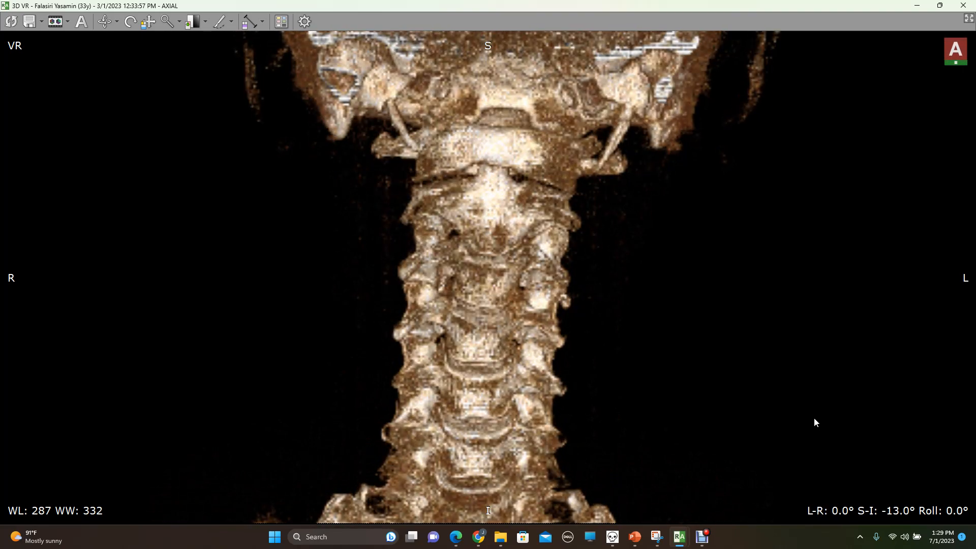
key("Up")
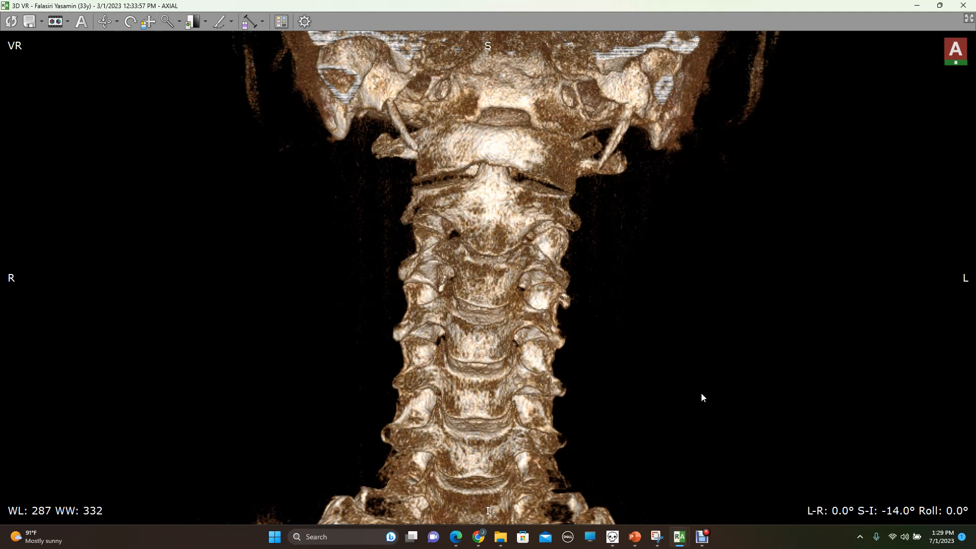
left_click(171, 29)
left_click_drag(477, 346, 484, 363)
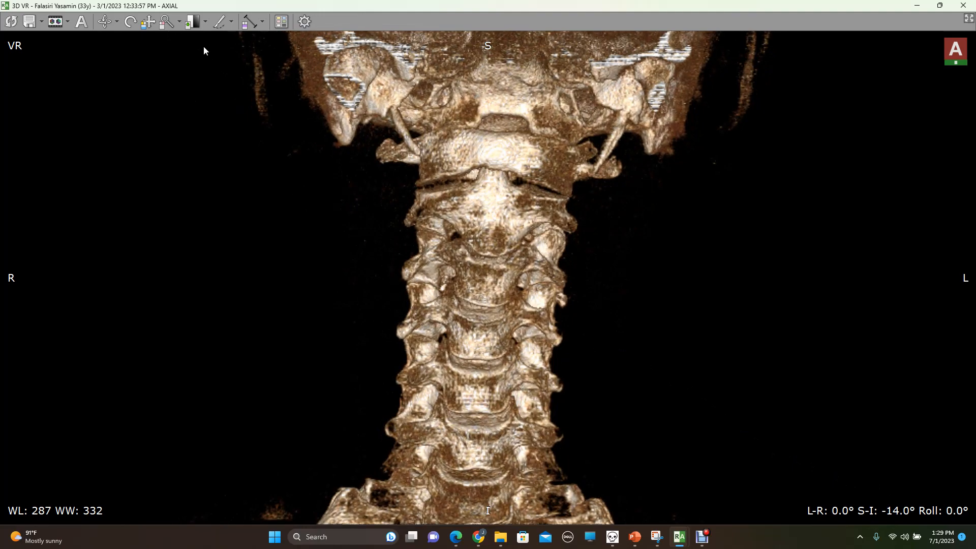
Adjust the window level to WL 237 and WW 273 for the cervical spine rendering.
left_click(197, 25)
mouse_move(658, 438)
left_mouse_down()
mouse_move(604, 407)
mouse_move(609, 377)
mouse_move(625, 425)
left_mouse_up()
left_click_drag(701, 464, 694, 503)
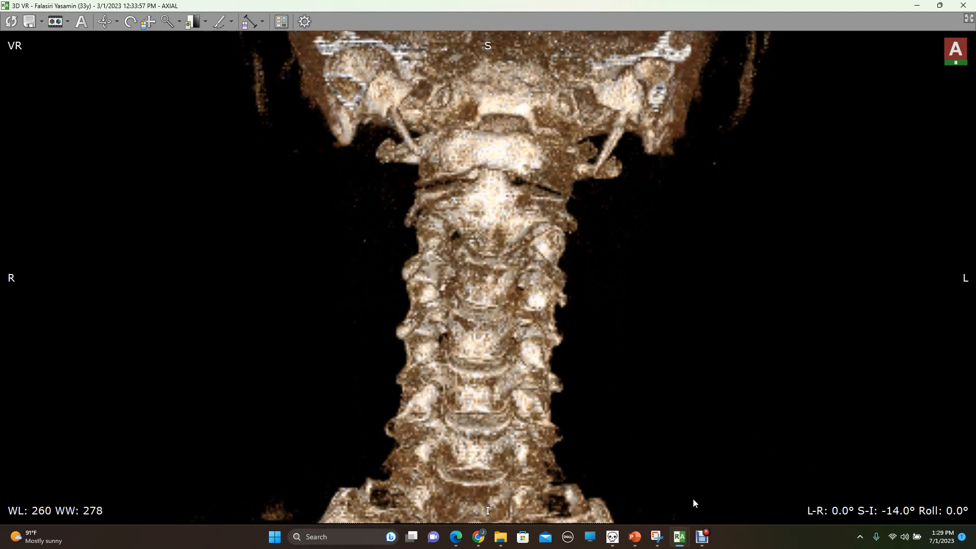
left_click_drag(715, 399, 711, 426)
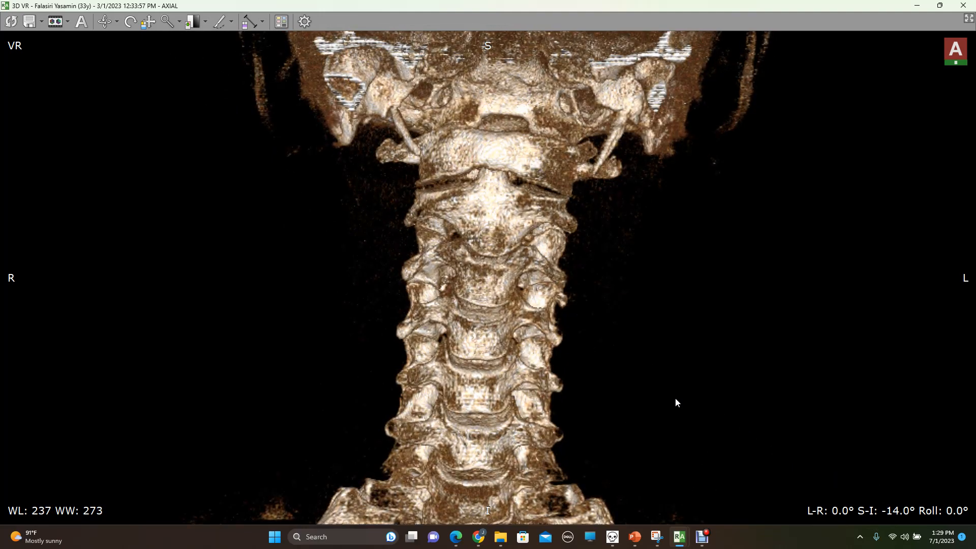
Bring back the measurement overlay, clear all its lines and choose Black as the Center Point cross color.
left_click(613, 536)
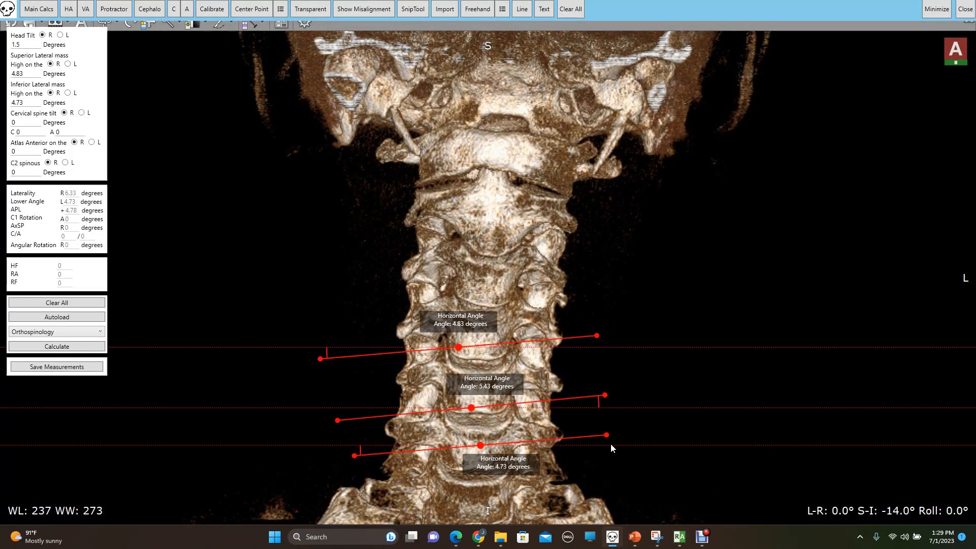
left_click(571, 8)
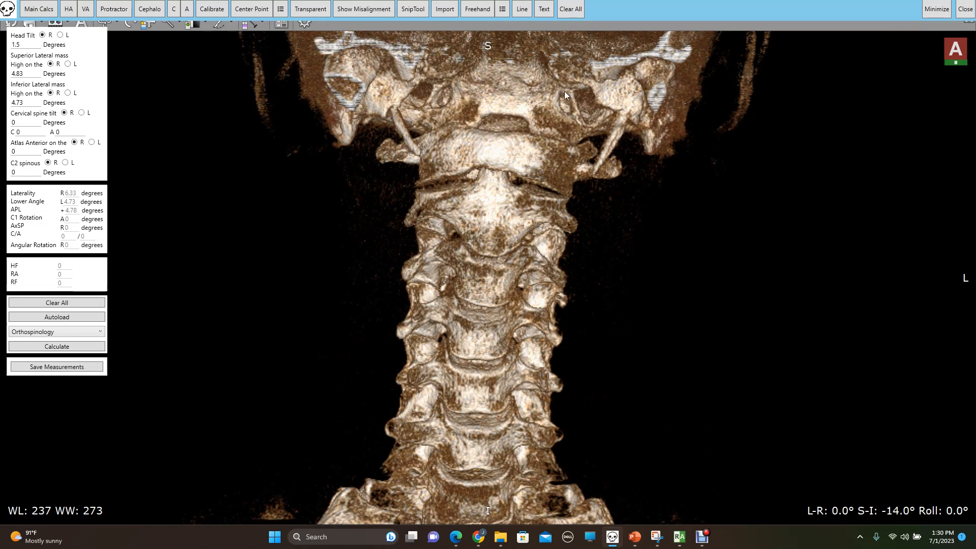
left_click(281, 9)
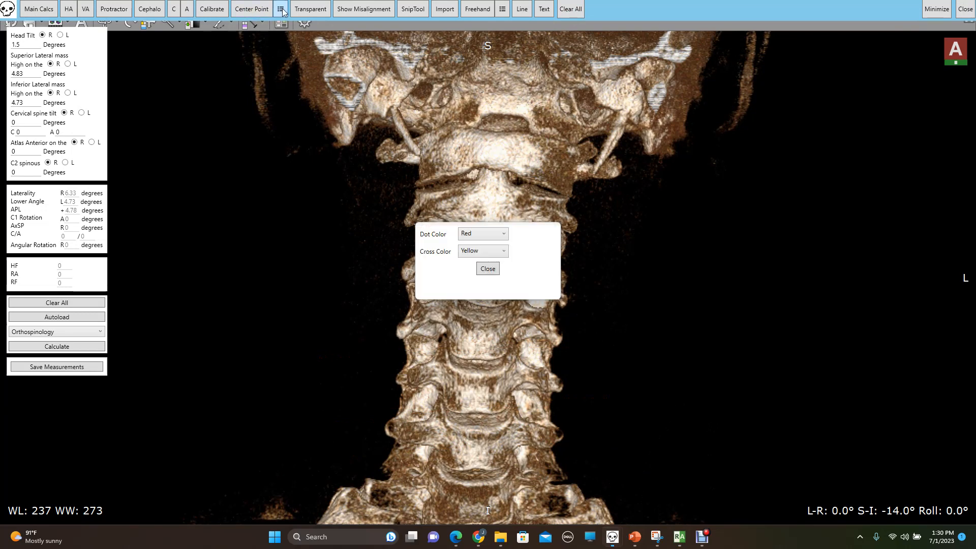
left_click(487, 251)
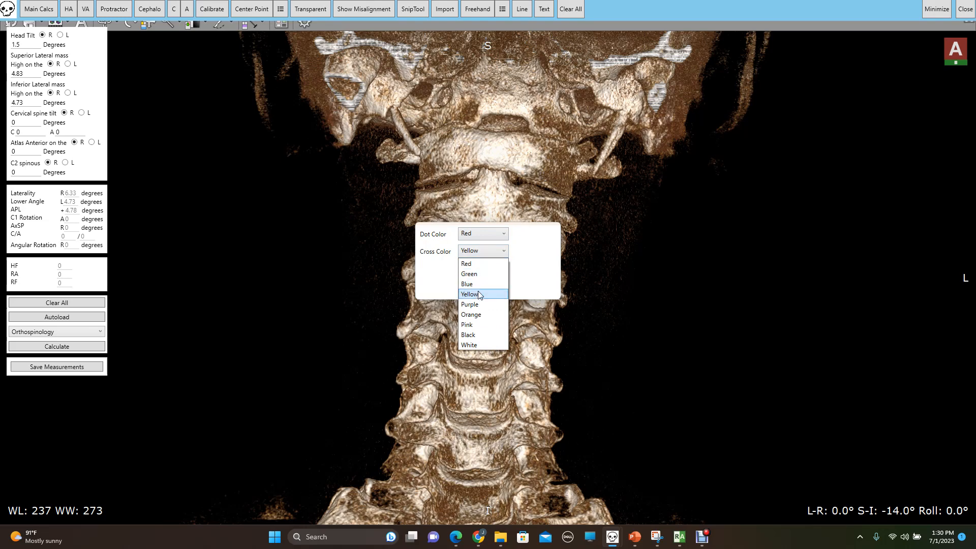
left_click(476, 336)
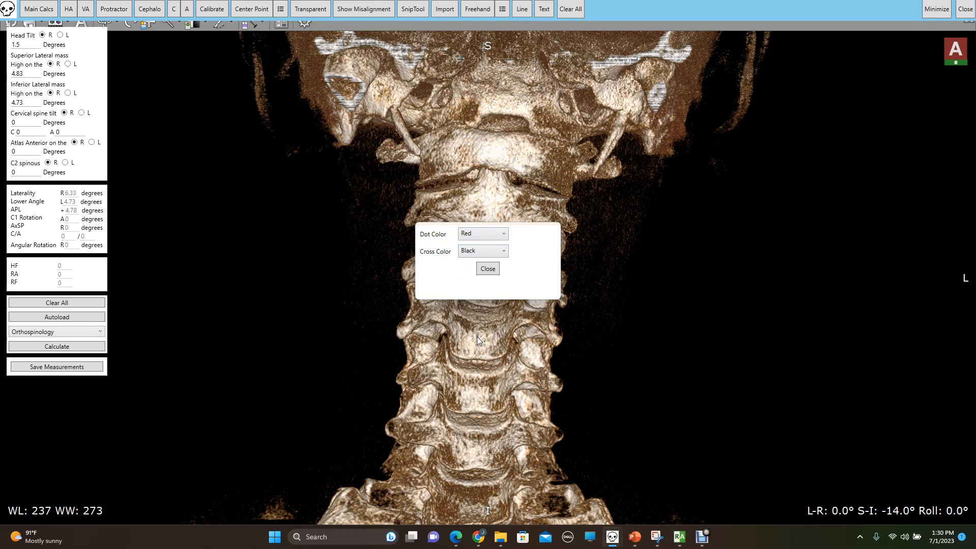
left_click(487, 269)
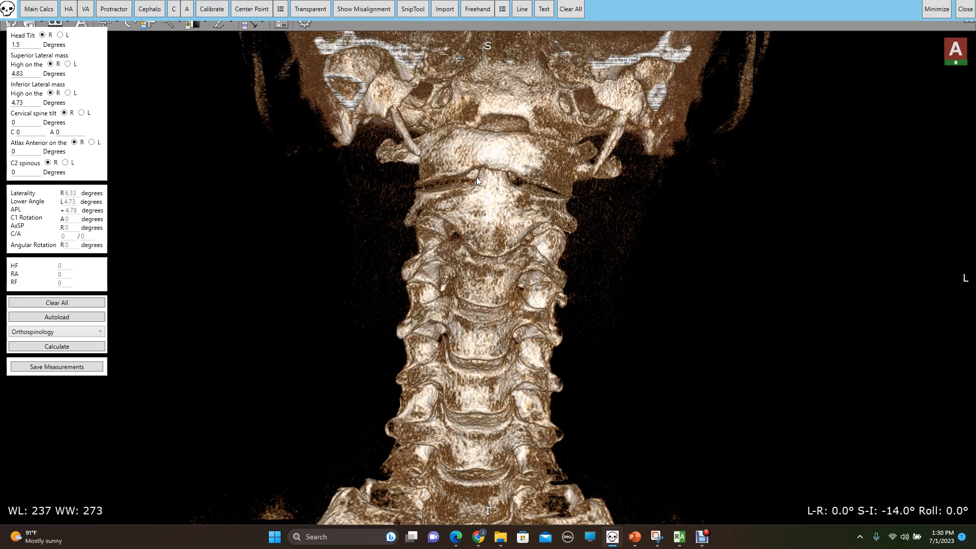
Place Center Point dots on both sides of the dens and choose Black for the cross color again.
left_click(510, 178)
left_click(281, 10)
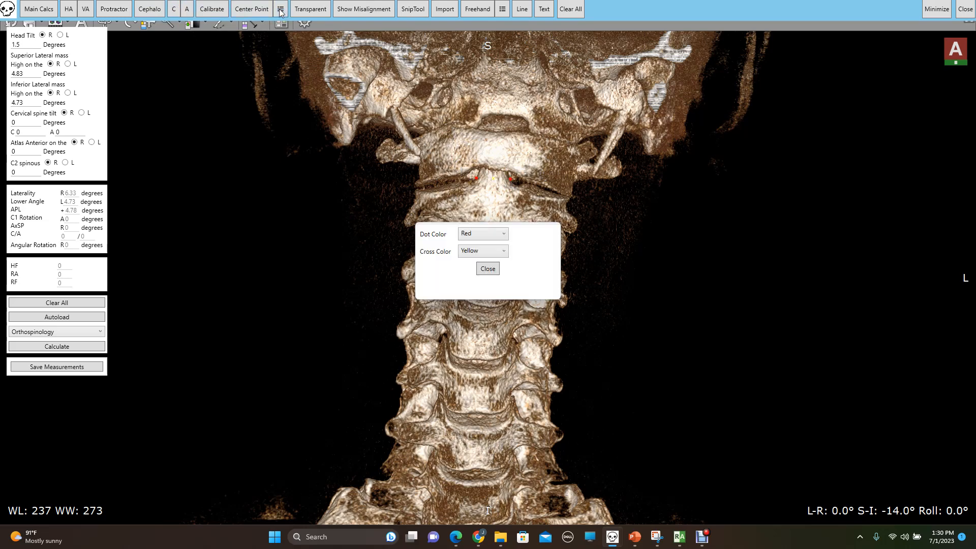
left_click(481, 251)
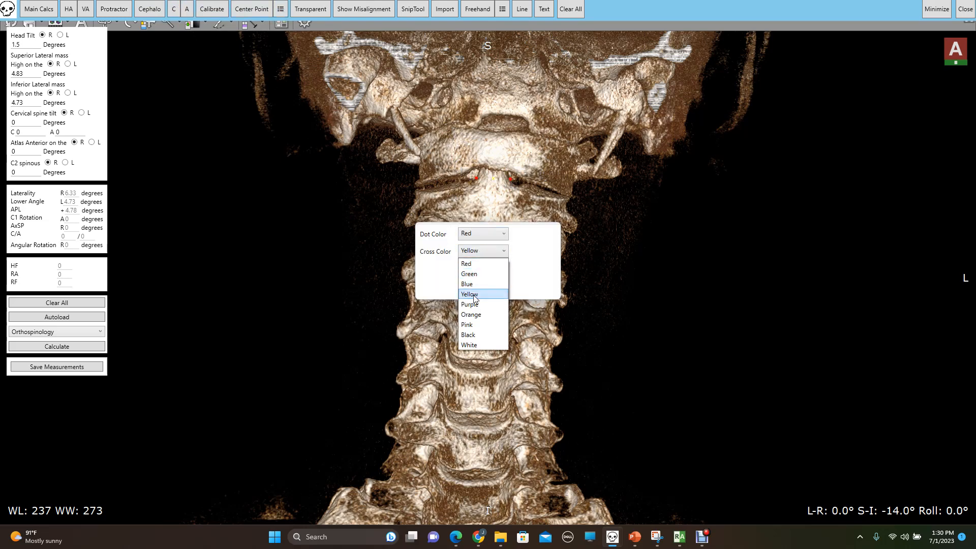
left_click(478, 335)
left_click(488, 268)
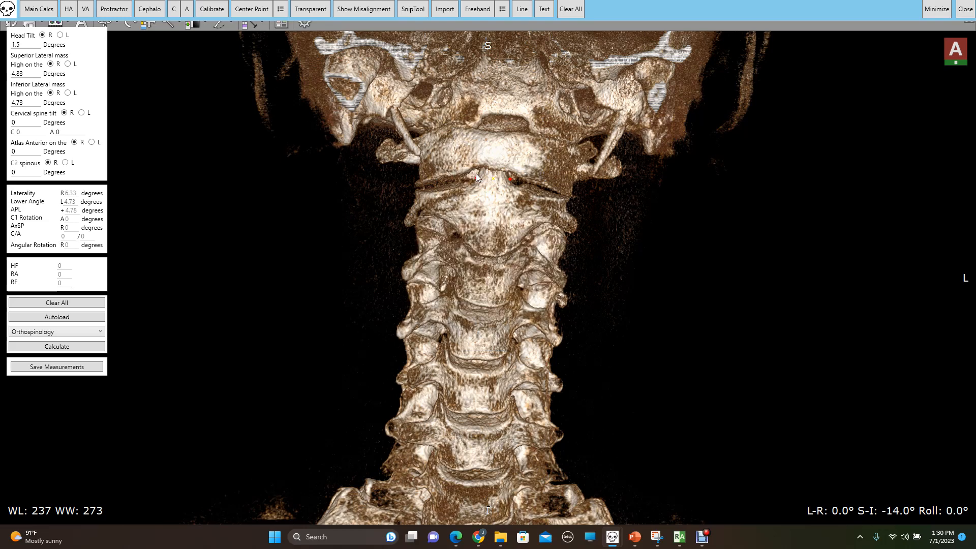
Mark center points across the dens, C2 and lower cervical spine, draw a Vertical Angle line of about 3.74 degrees, and move its label clear.
left_click(475, 173)
left_click(507, 173)
left_click(567, 207)
left_click(432, 507)
left_click(554, 459)
left_click(390, 456)
left_click(470, 508)
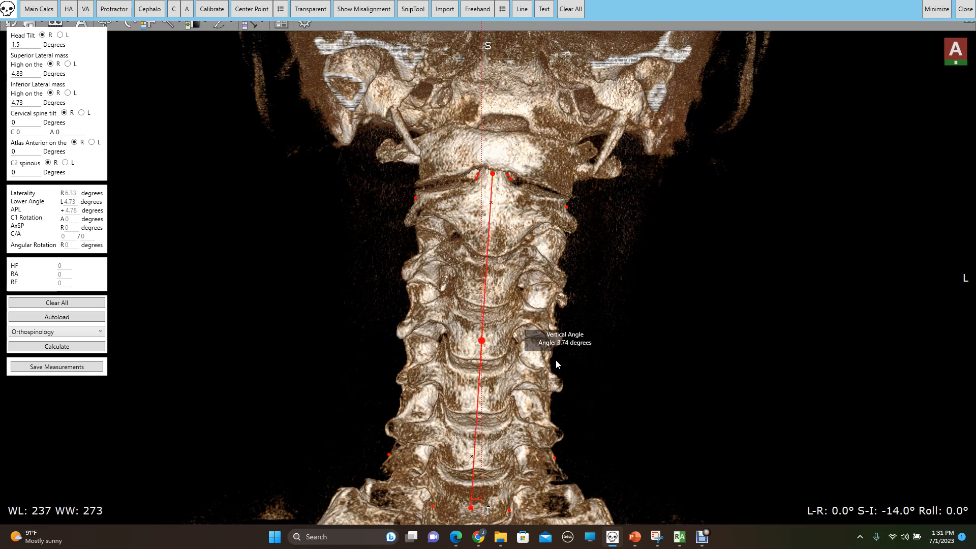
left_click_drag(565, 333, 586, 313)
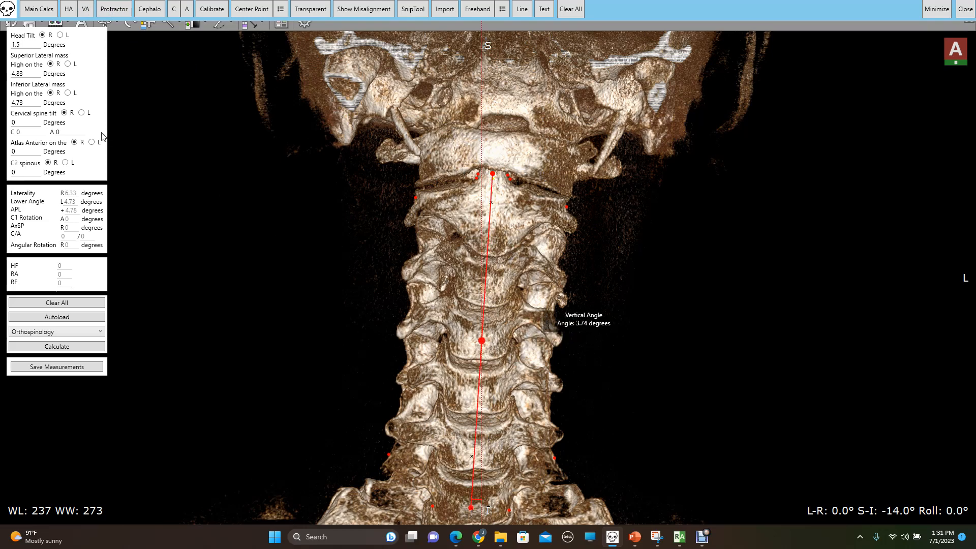
Set the Cervical spine tilt to L with 3.74 degrees and clear all drawn lines from the overlay.
left_click(81, 112)
double_click(13, 121)
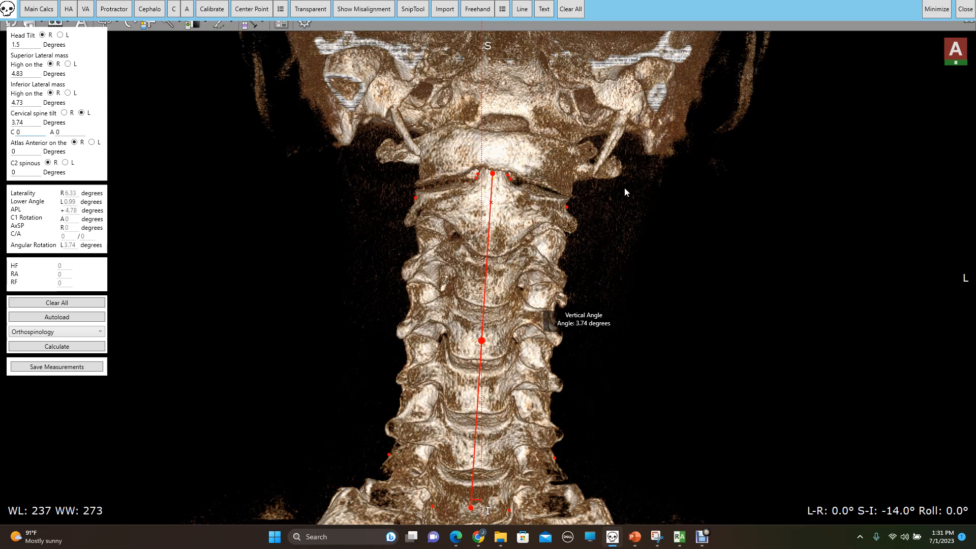
left_click(571, 10)
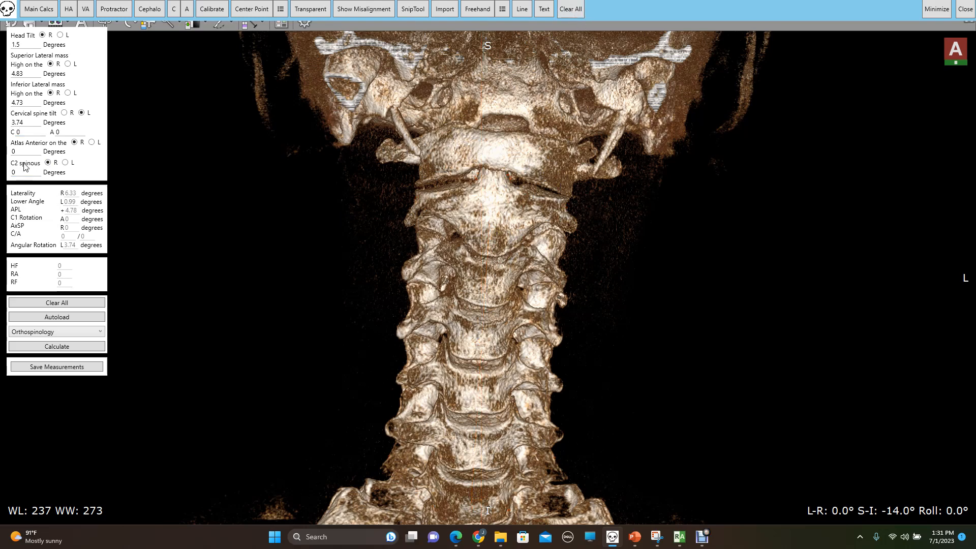
Hide the measurement overlay, reset the 3D rendering and rotate it to the right lateral view at L-R -90.0°.
left_click(934, 10)
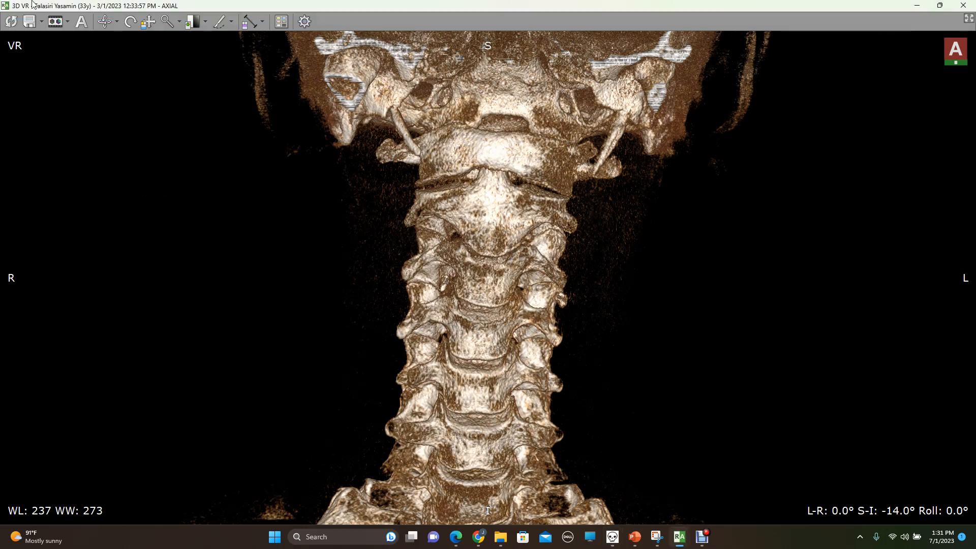
left_click(12, 25)
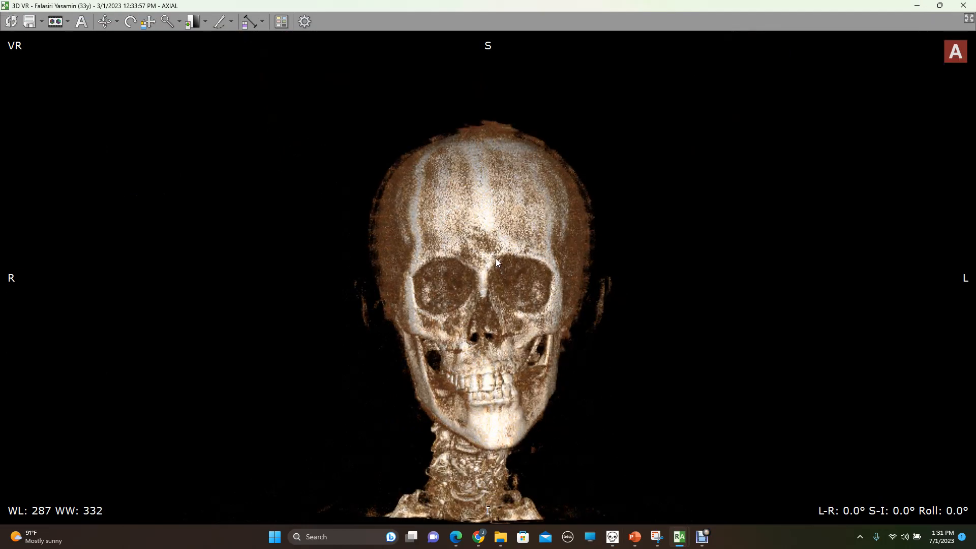
key("Right")
key("Right")
key("Right")
key("Right")
key("Right")
key("Right")
key("Right")
key("Right")
key("Right")
key("Right")
key("Right")
key("Right")
key("Right")
key("Right")
key("Right")
key("Right")
key("Right")
key("Right")
key("Right")
key("Right")
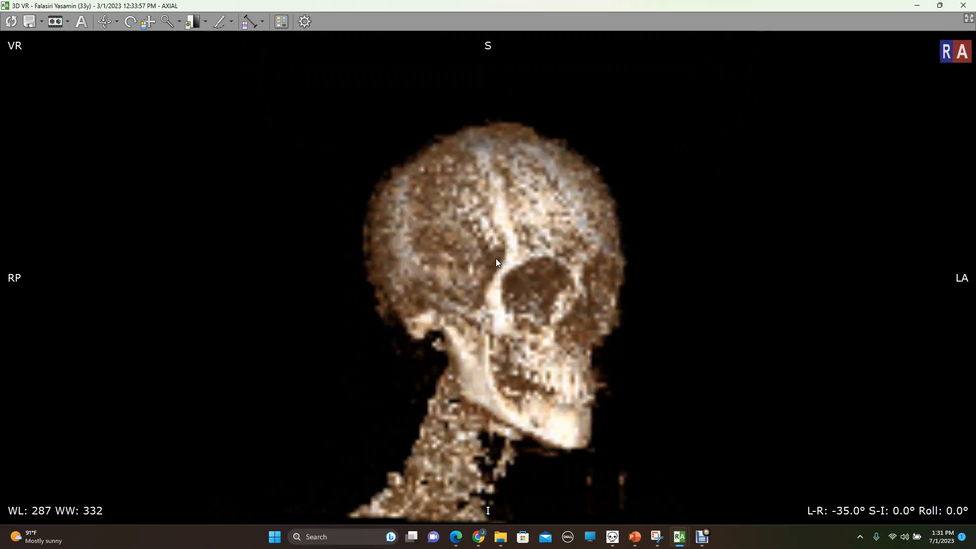
key("Right")
key("Right")
key("Right")
key("Right")
key("Right")
key("Right")
key("Right")
key("Right")
key("Right")
key("Right")
key("Right")
key("Right")
key("Right")
key("Right")
key("Right")
key("Right")
key("Right")
key("Right")
key("Right")
key("Right")
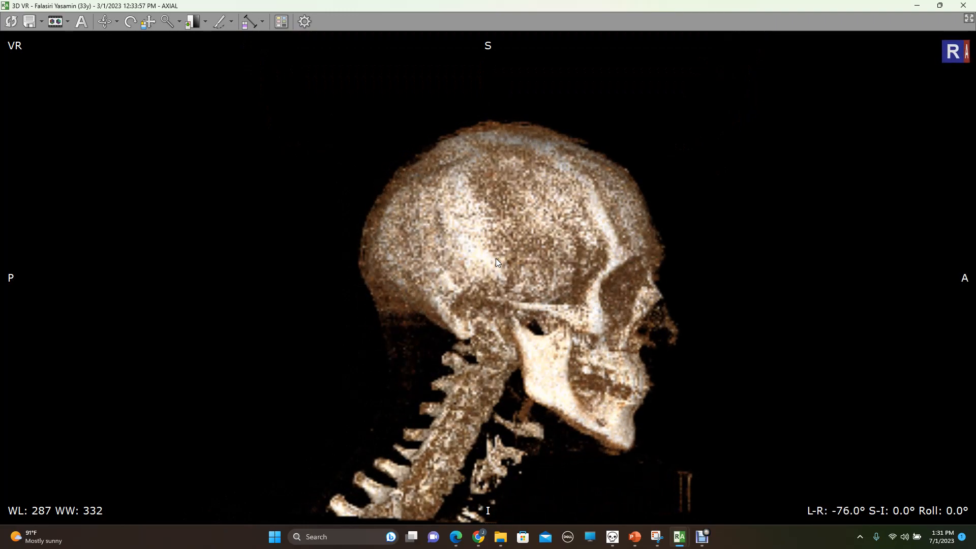
key("Right")
key("Right")
key("Right")
key("Right")
key("Right")
key("Right")
key("Right")
key("Right")
key("Right")
key("Right")
key("Right")
key("Right")
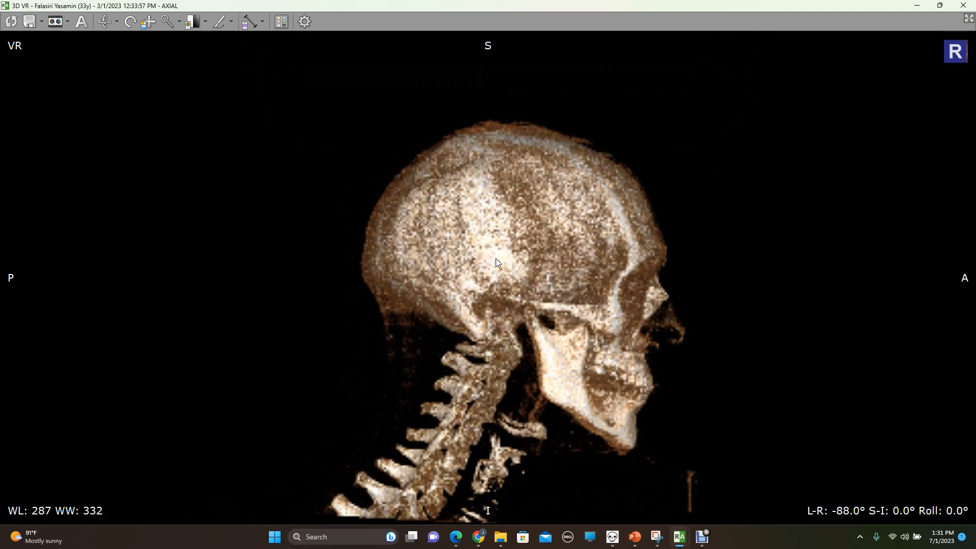
key("Right")
key("Right")
key("Right")
key("Right")
key("Left")
key("Left")
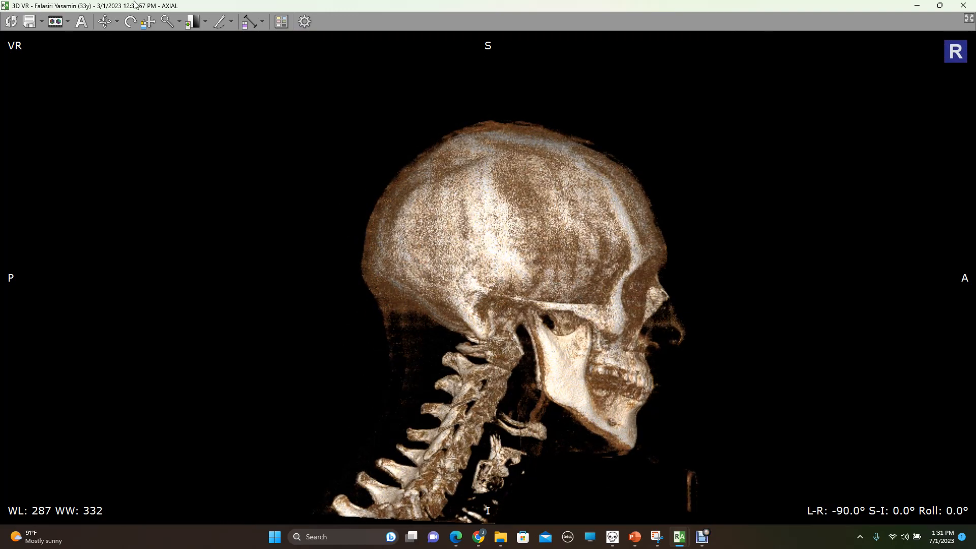
Cut away the face, jaw and front of the neck with a freehand outline and return the rendering to the anterior view.
left_click(219, 22)
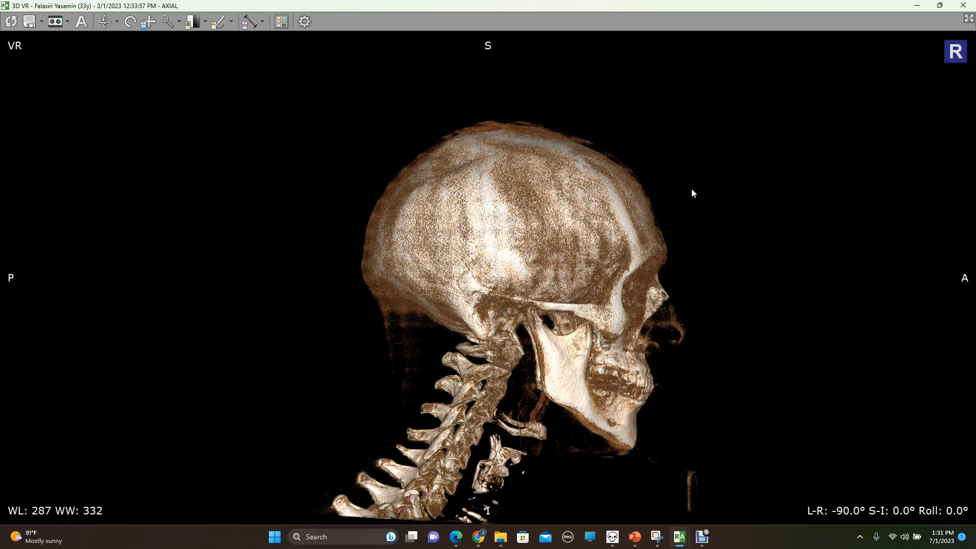
mouse_move(633, 202)
left_mouse_down()
mouse_move(560, 259)
mouse_move(505, 342)
mouse_move(496, 418)
mouse_move(528, 466)
mouse_move(607, 496)
mouse_move(754, 476)
mouse_move(758, 440)
left_mouse_up()
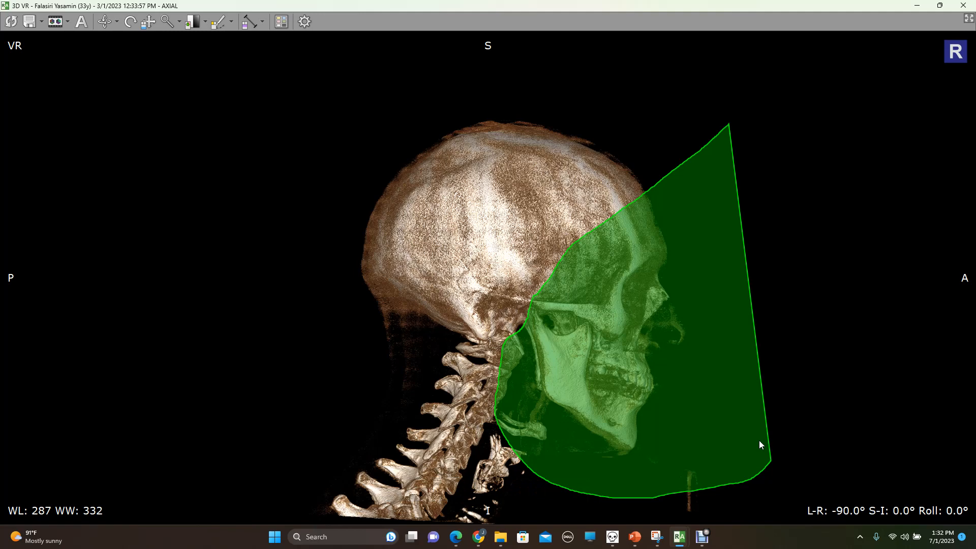
left_click(760, 441)
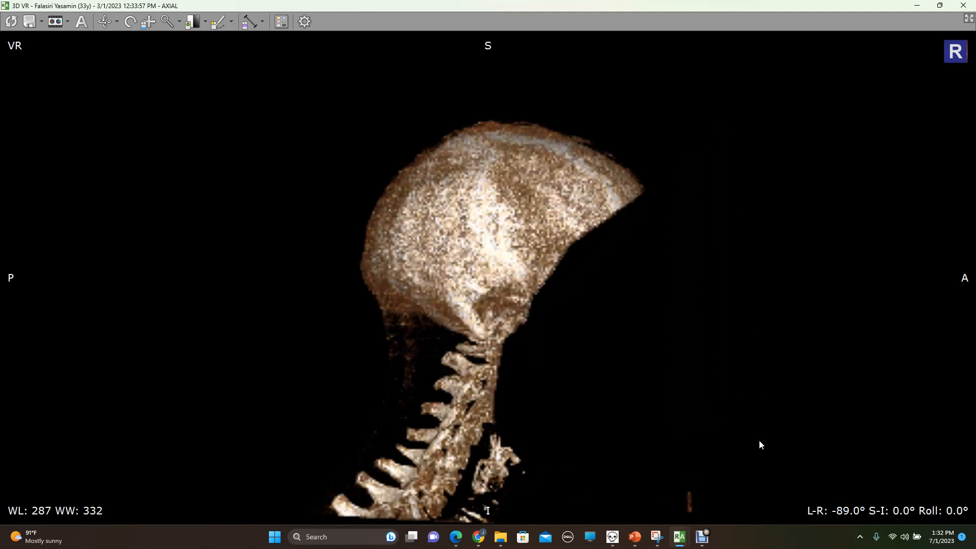
key("Left")
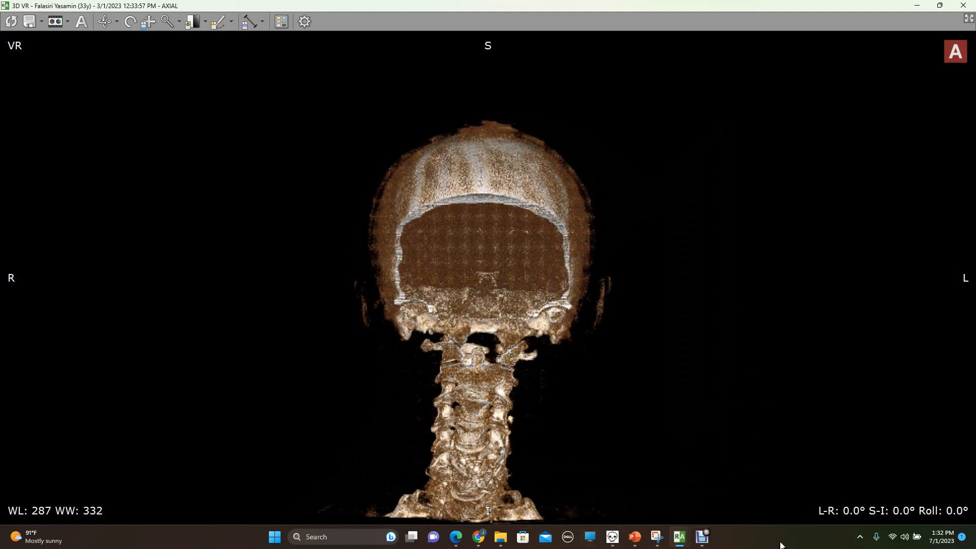
Enlarge the cut rendering and center it on the dens, atlas lateral masses and occipital condyles.
left_click(167, 22)
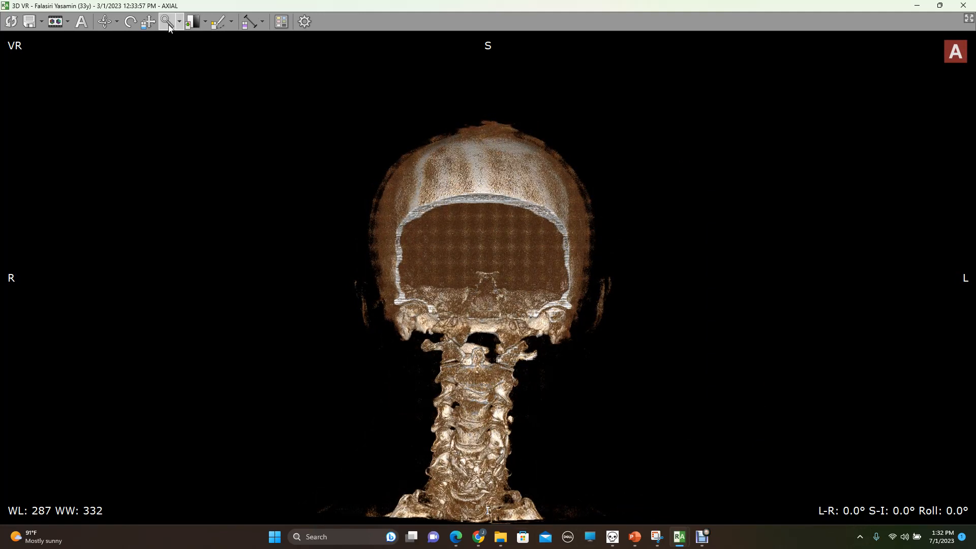
left_click_drag(441, 408, 470, 189)
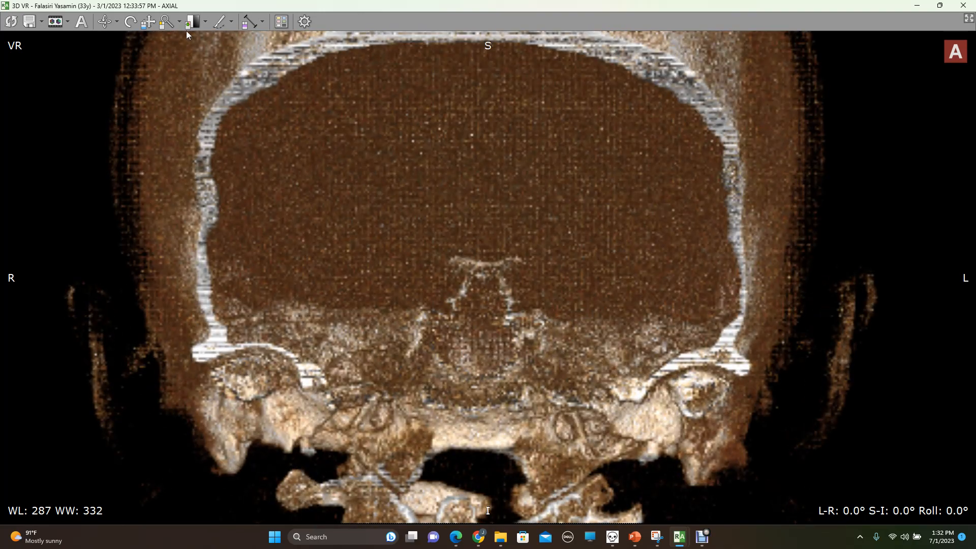
left_click(147, 22)
left_click_drag(467, 368, 498, 190)
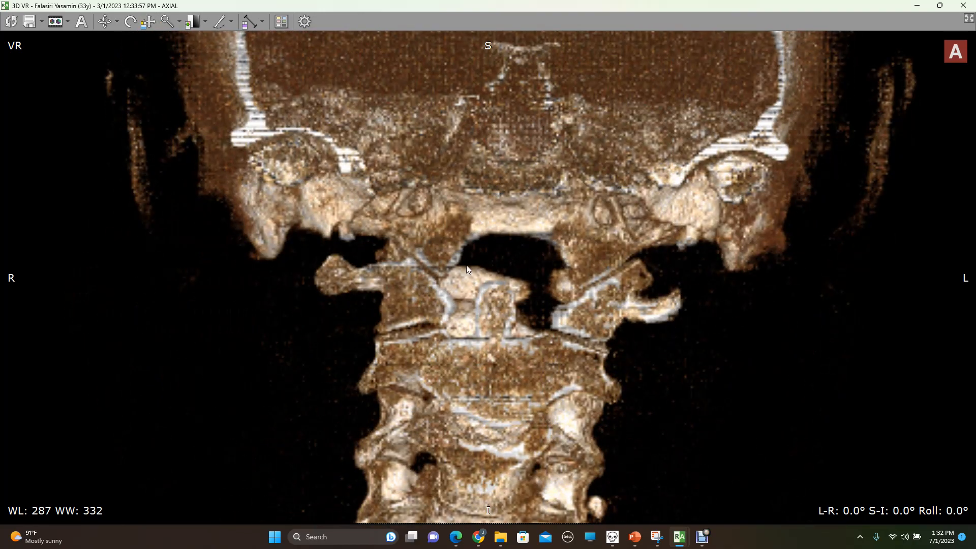
scroll(459, 273, "up", 5)
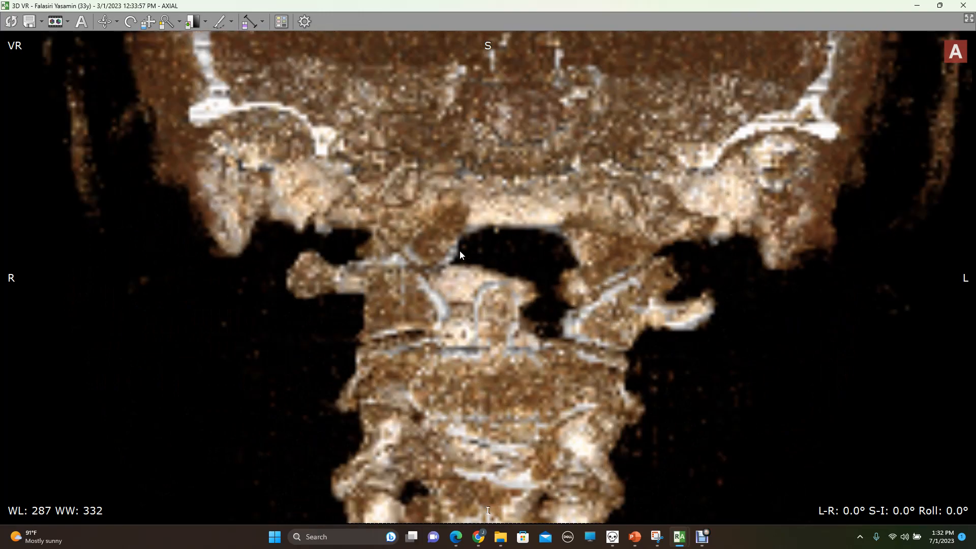
scroll(460, 269, "up", 5)
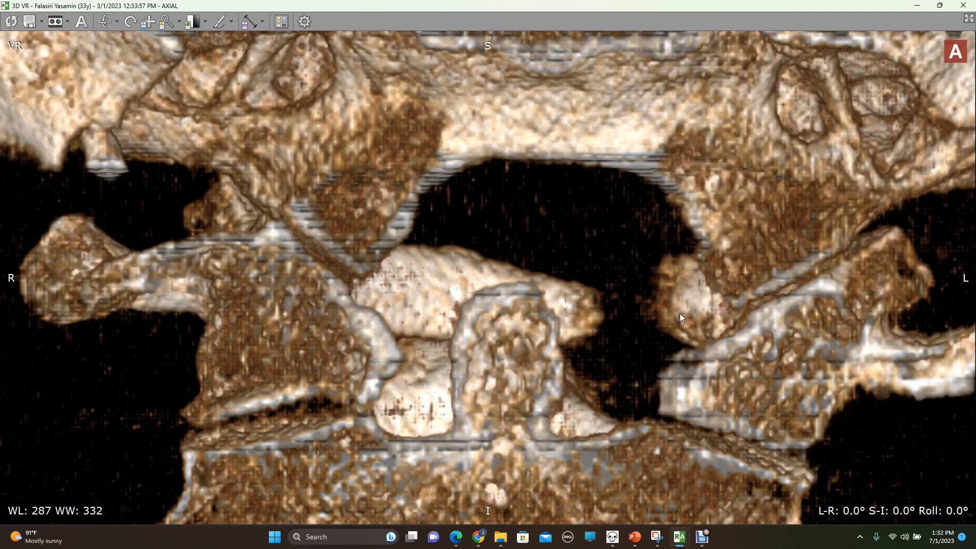
Tilt the enlarged rendering to S-I -12.0° while keeping the anterior view.
key("Up")
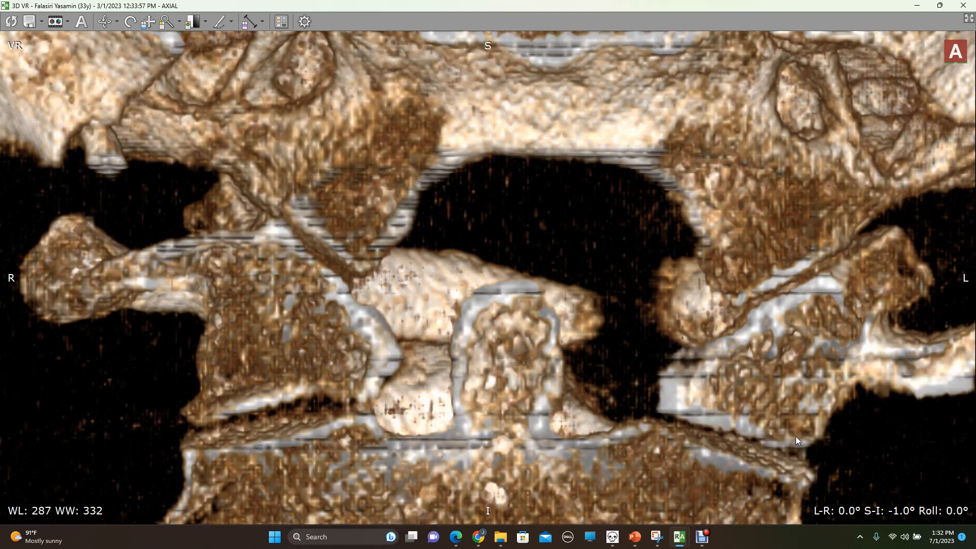
key("Up")
key("Up")
key("Up")
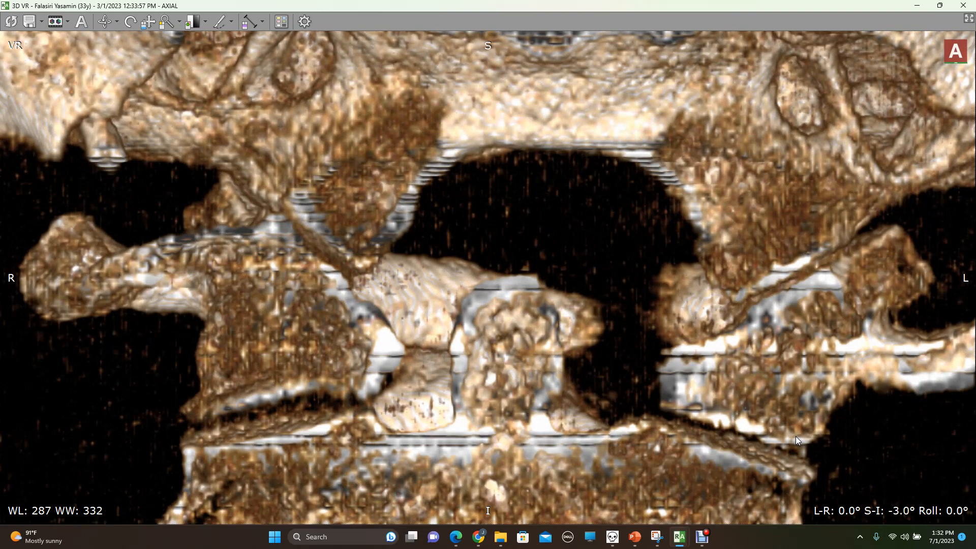
key("Up")
key("Up")
key("Up")
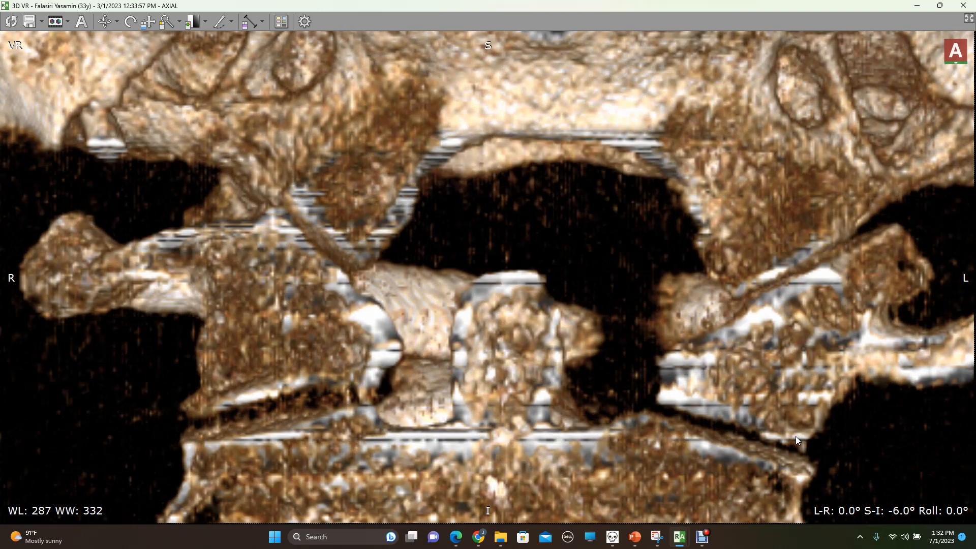
key("Up")
key("Up")
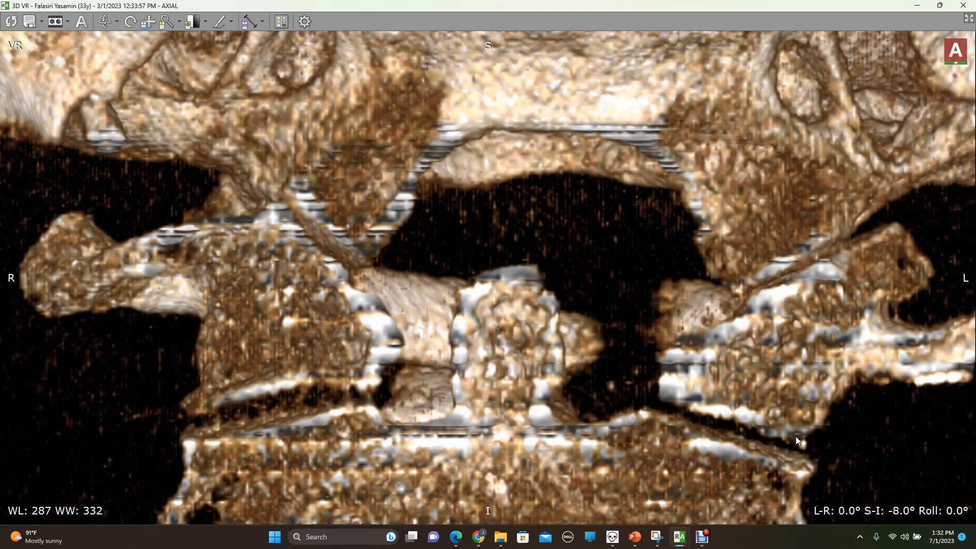
key("Up")
key("Up")
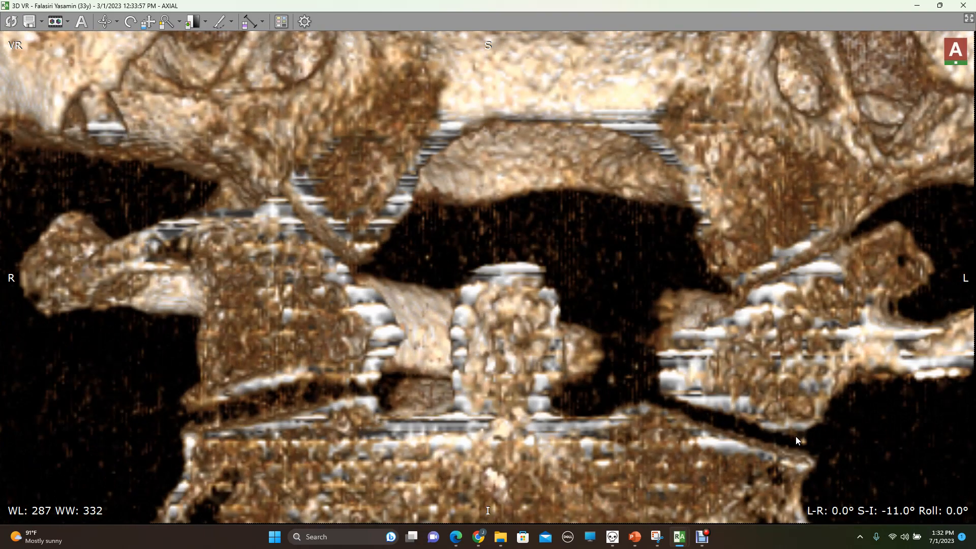
key("Up")
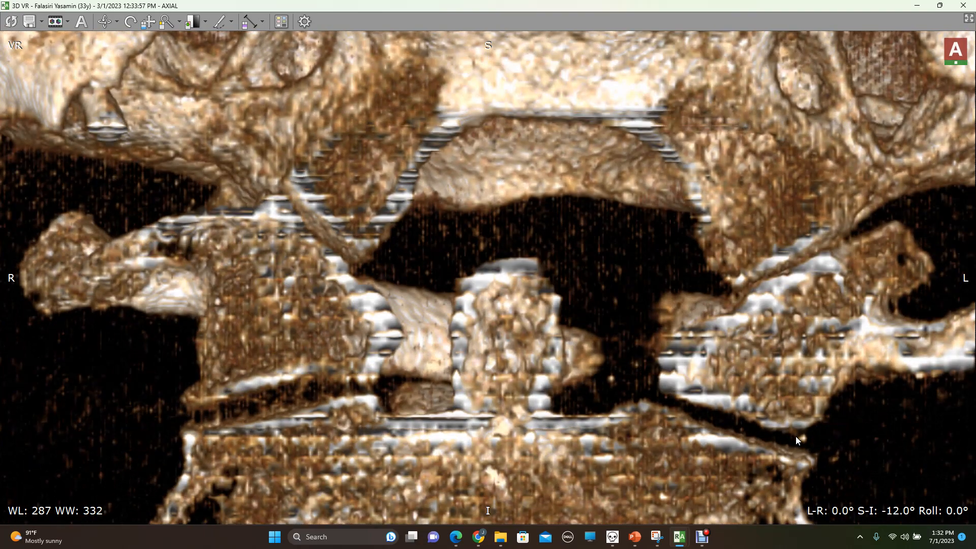
key("Up")
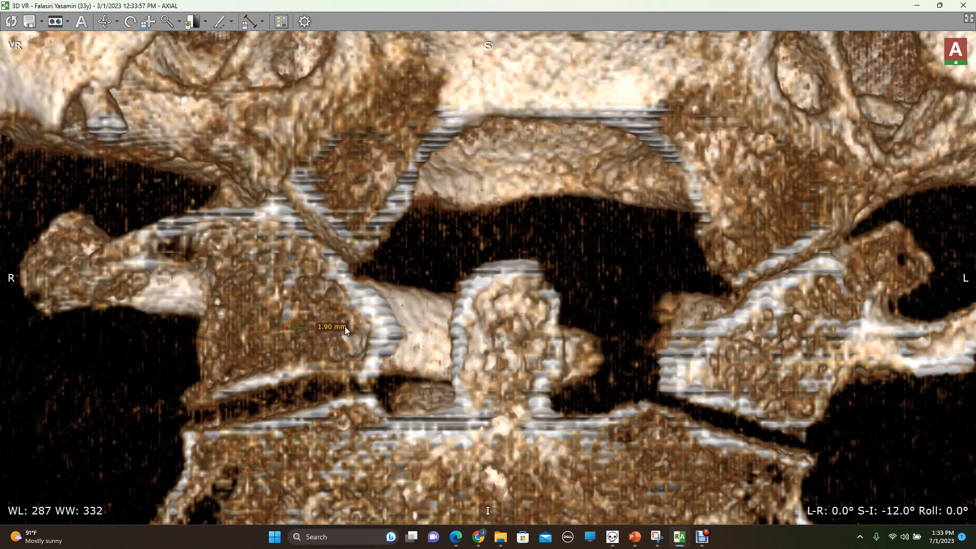
Measure a horizontal line of about 3.55 cm across the dens between the atlas lateral masses and move its label clear.
left_click_drag(346, 329, 521, 327)
left_click_drag(541, 265, 782, 377)
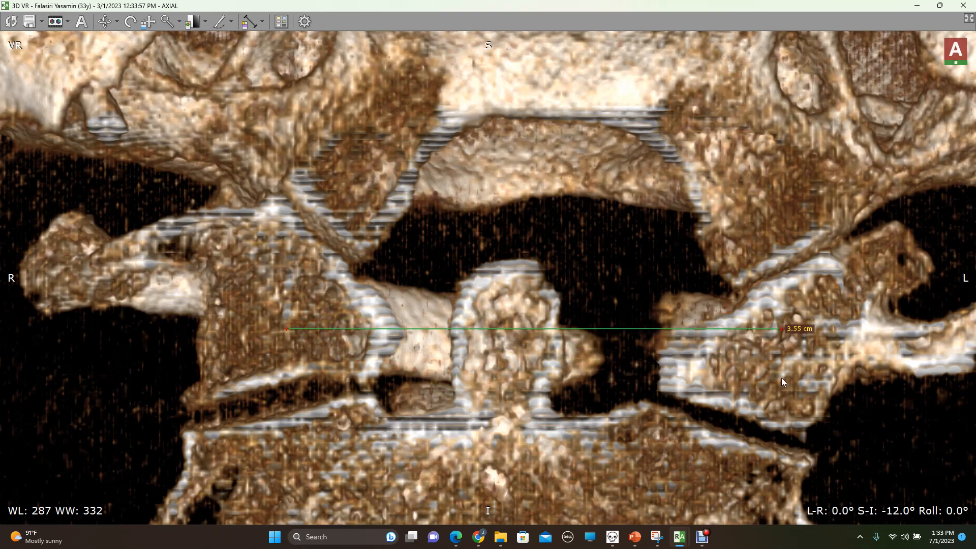
left_click_drag(803, 330, 825, 339)
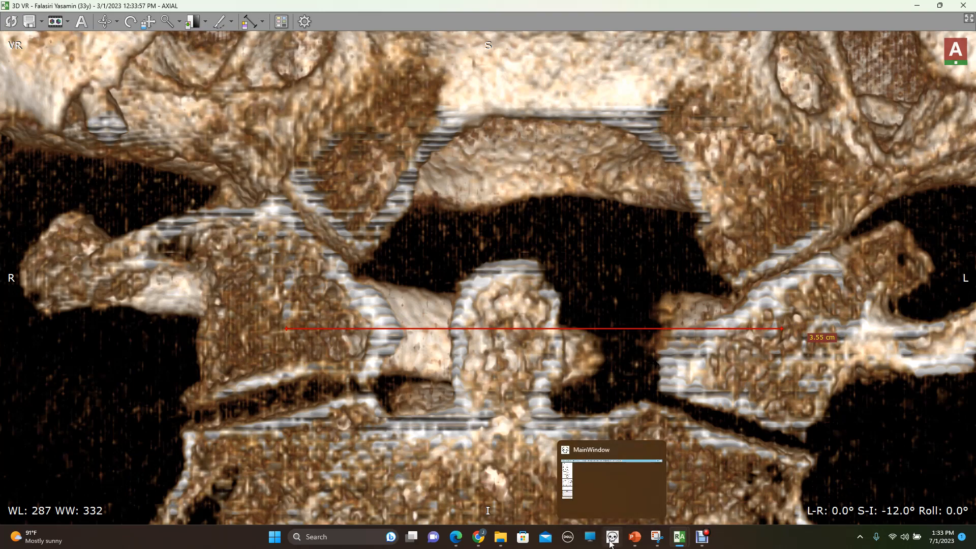
Bring back the overlay and calibrate it by matching the calibration line to the measured line with a length of 3.55 cm.
left_click(608, 501)
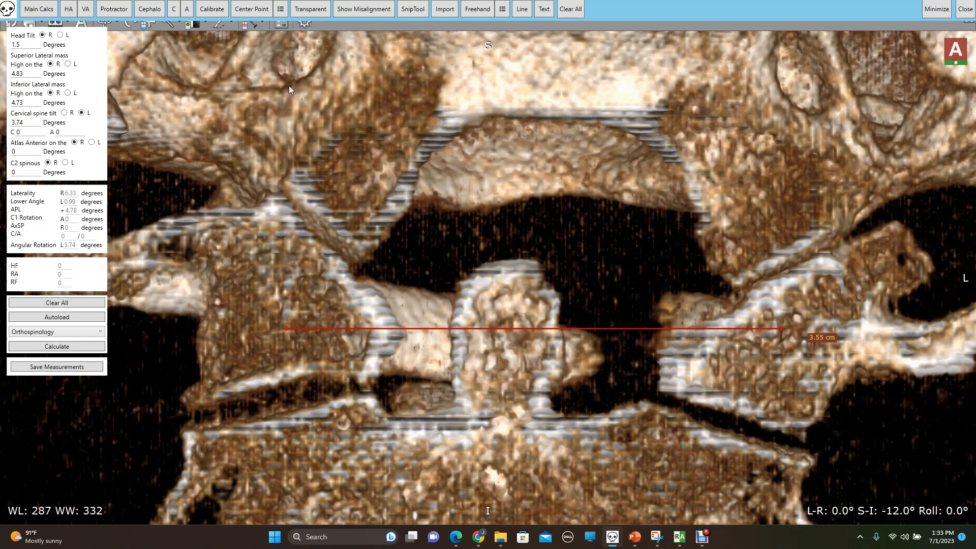
left_click(216, 12)
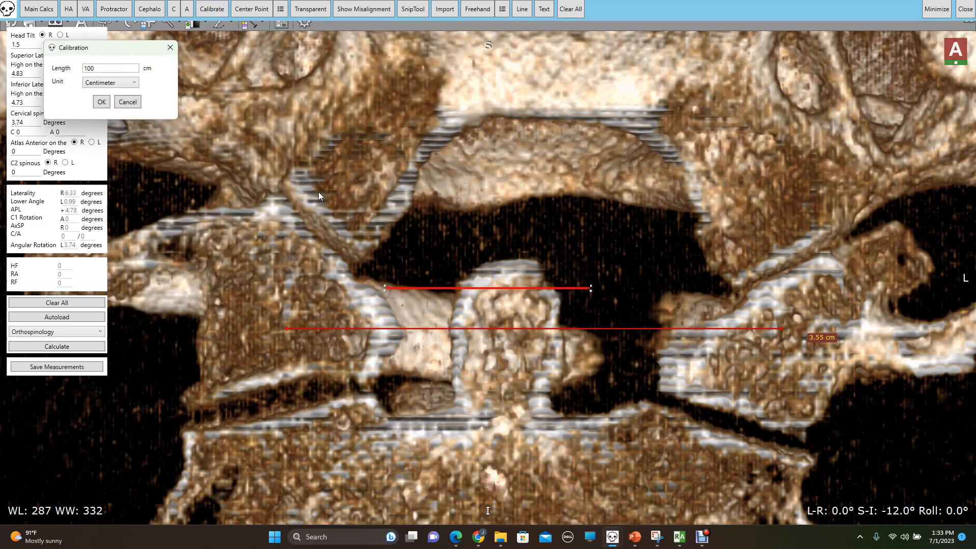
left_click_drag(447, 289, 348, 328)
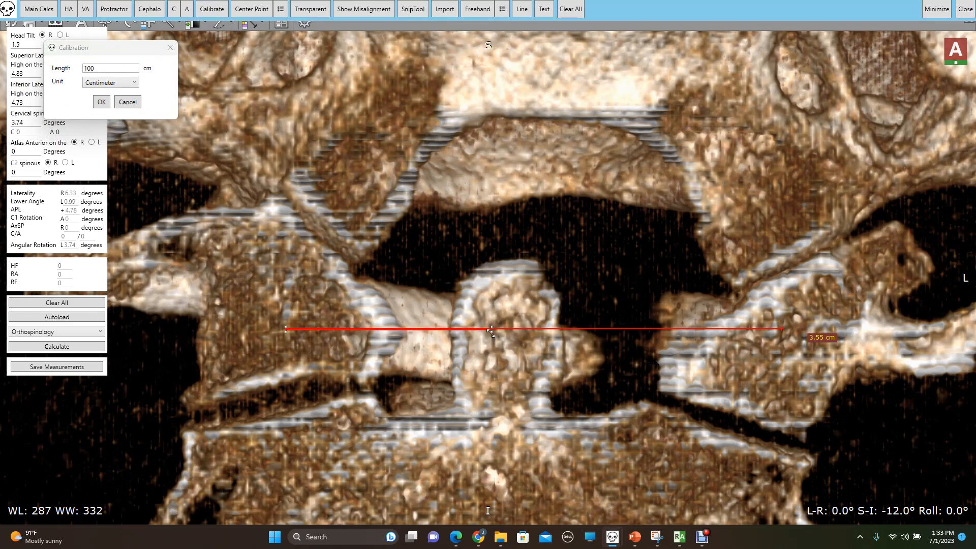
left_click_drag(491, 338, 782, 336)
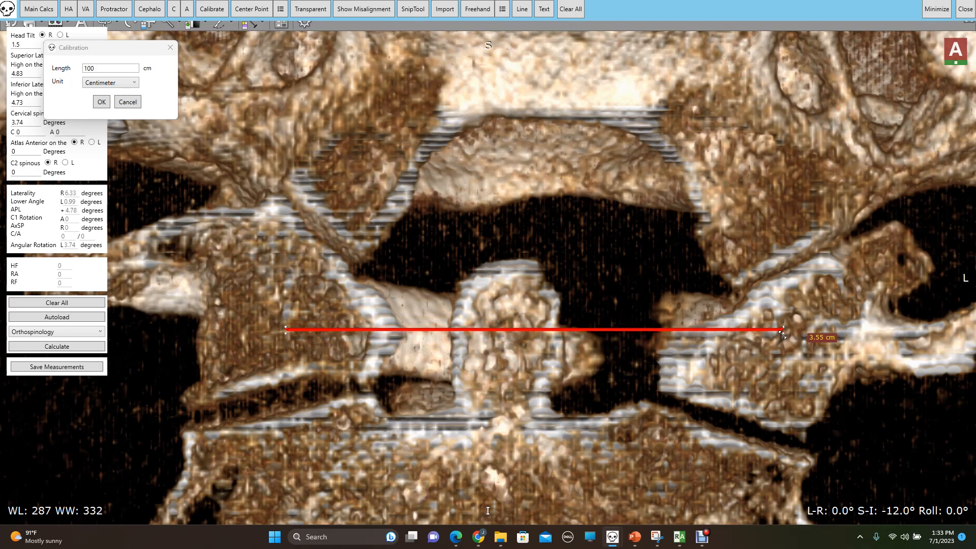
left_click(80, 75)
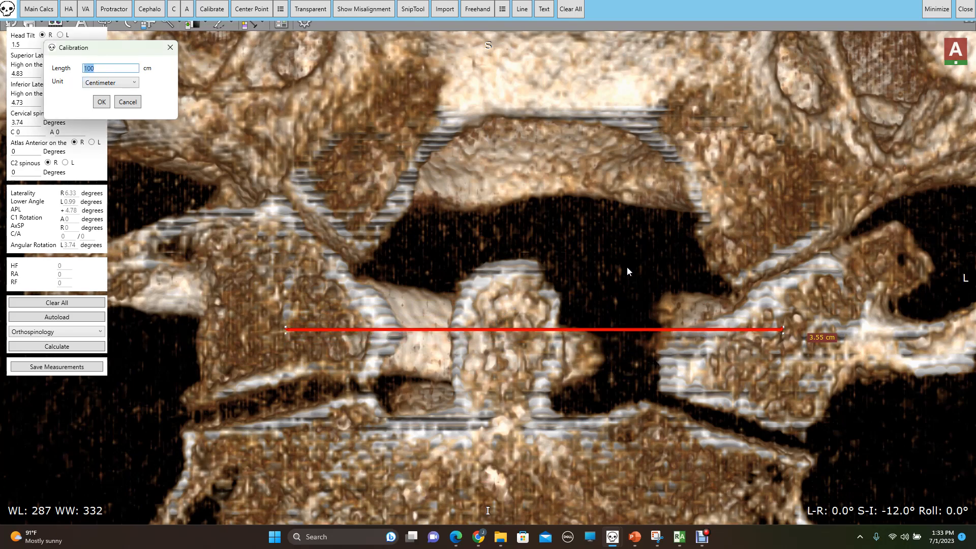
type("3.55")
left_click(103, 106)
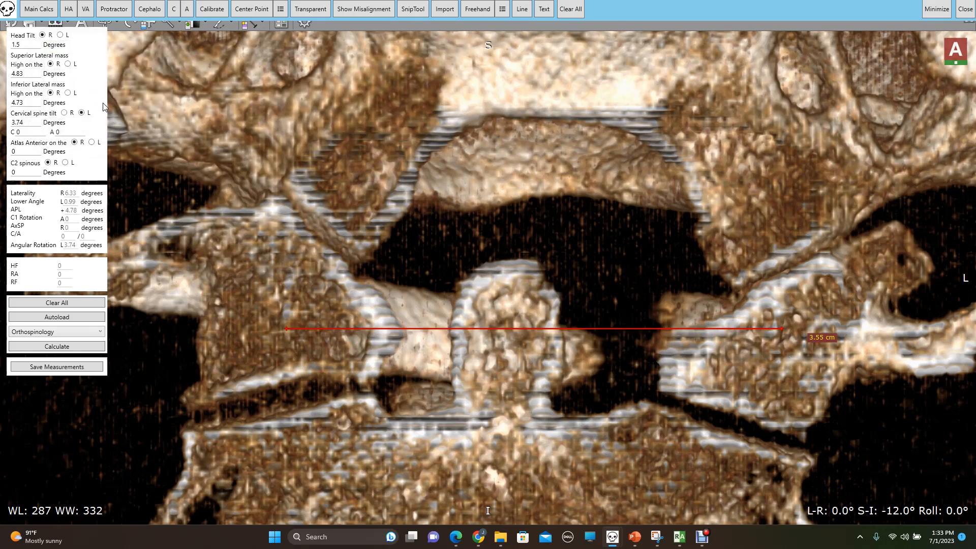
Draw a Condylar Circle about 2.37 in in diameter through points on both condyle joint surfaces and move its label above the dens.
left_click(174, 10)
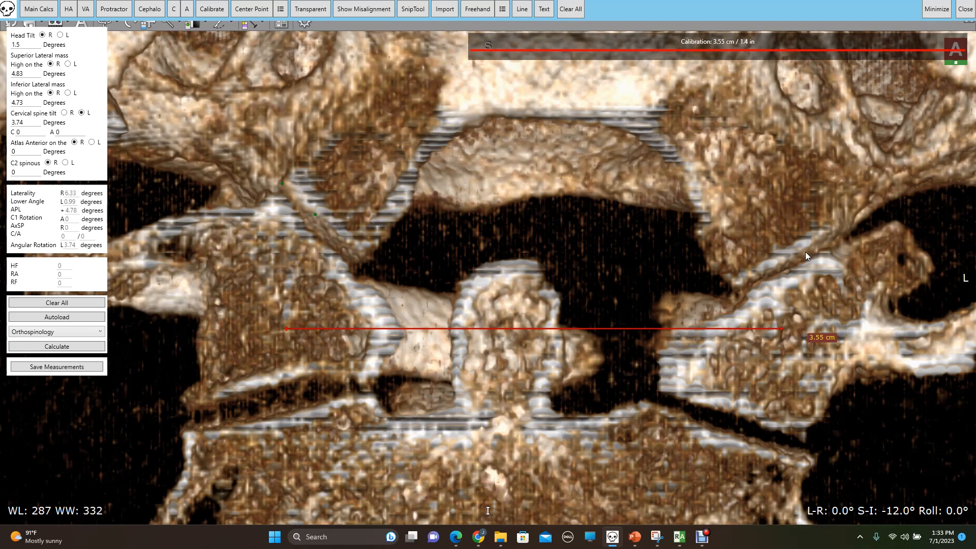
left_click(831, 233)
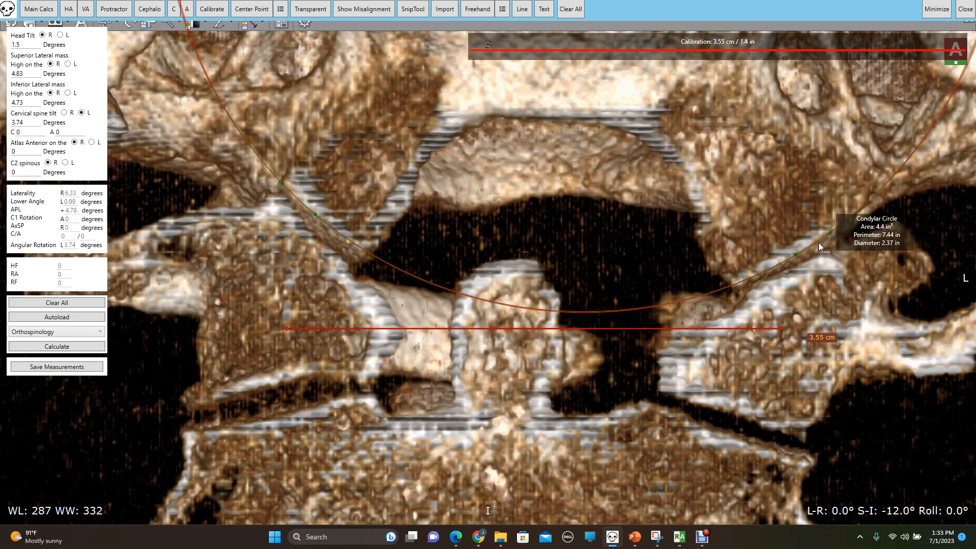
left_click_drag(883, 240, 593, 193)
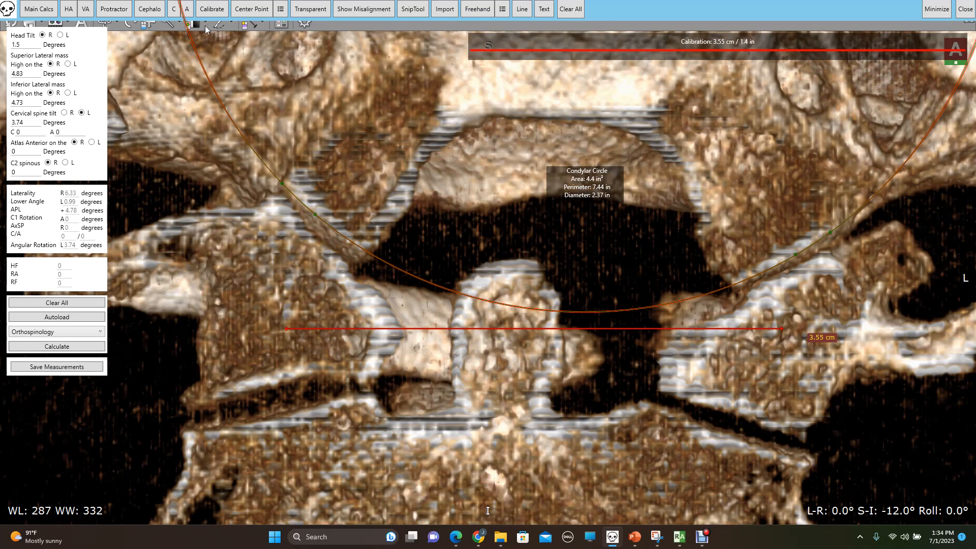
Draw an Axial Circle about 6.77 in in diameter through points on both upper C2 joint surfaces and move its label below the dens.
left_click(188, 10)
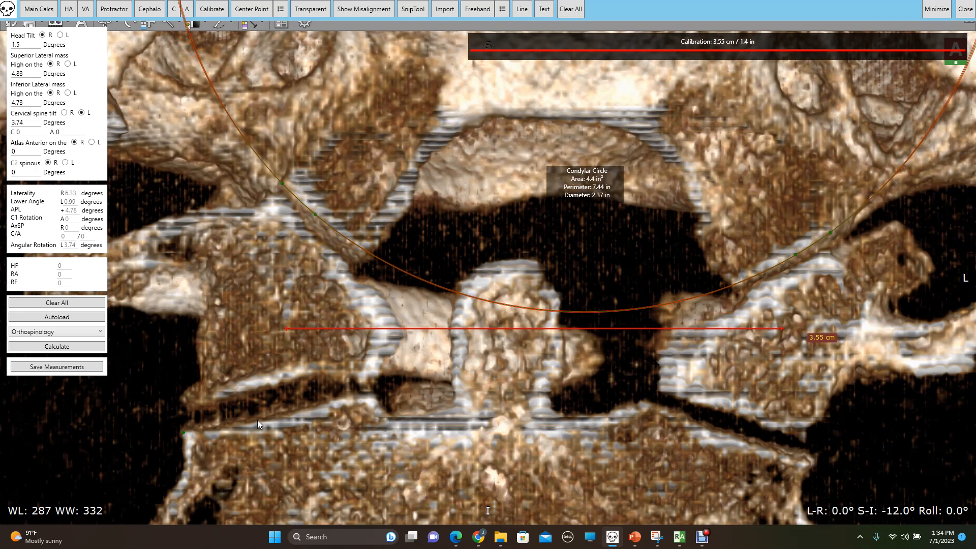
left_click(731, 435)
left_click(807, 458)
left_click_drag(863, 465, 542, 456)
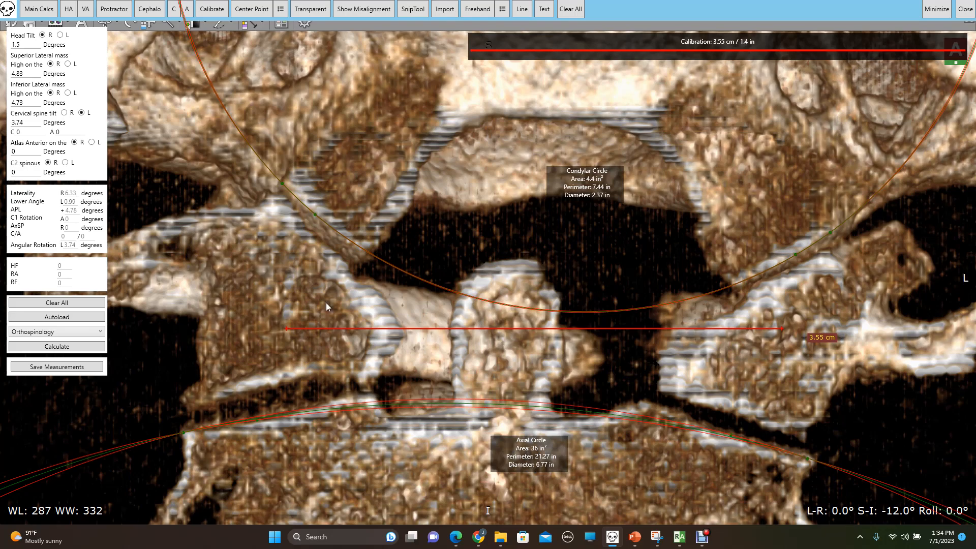
Autoload the circle diameters, giving C 2.37 and A 6.77, with head tilt at 1.43 degrees left, and minimize the overlay.
left_click(63, 317)
left_click(17, 45)
left_click(29, 132)
left_click(930, 9)
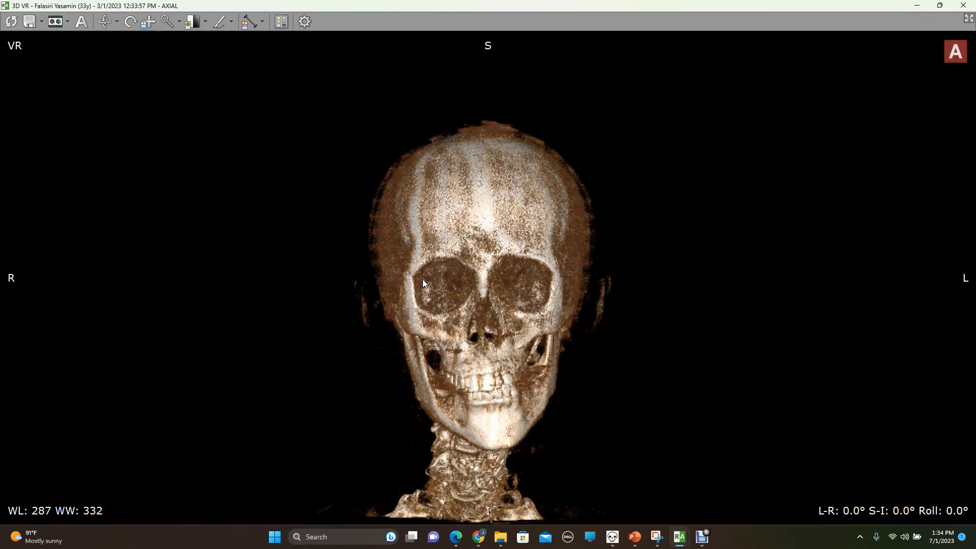
Rotate the skull to the right lateral view at L-R -90° and cut away the cervical spine below the atlas and dens.
key("Right")
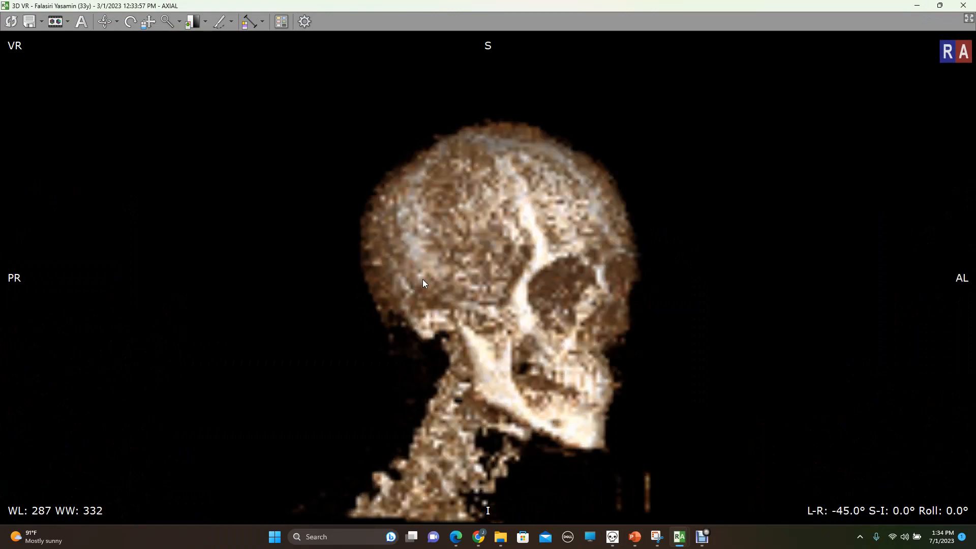
key("Right")
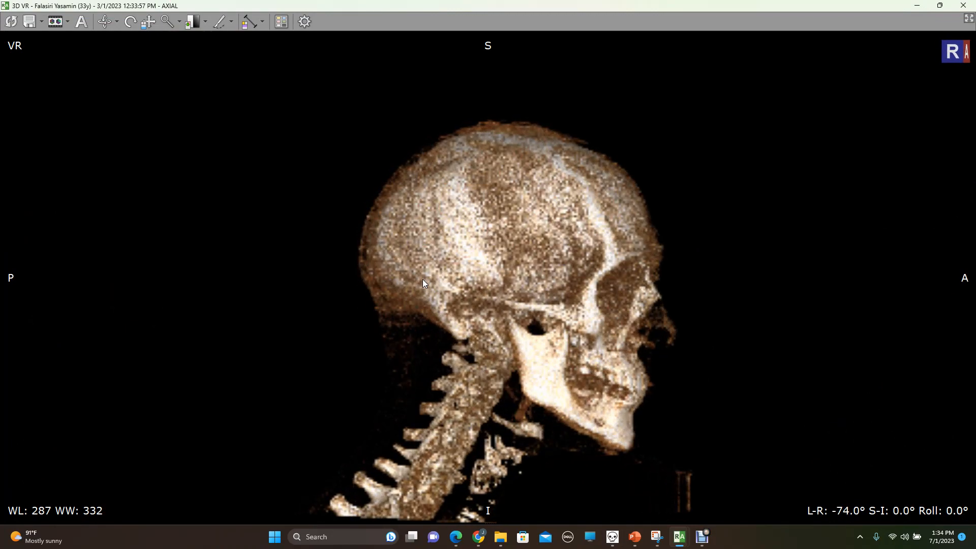
key("Right")
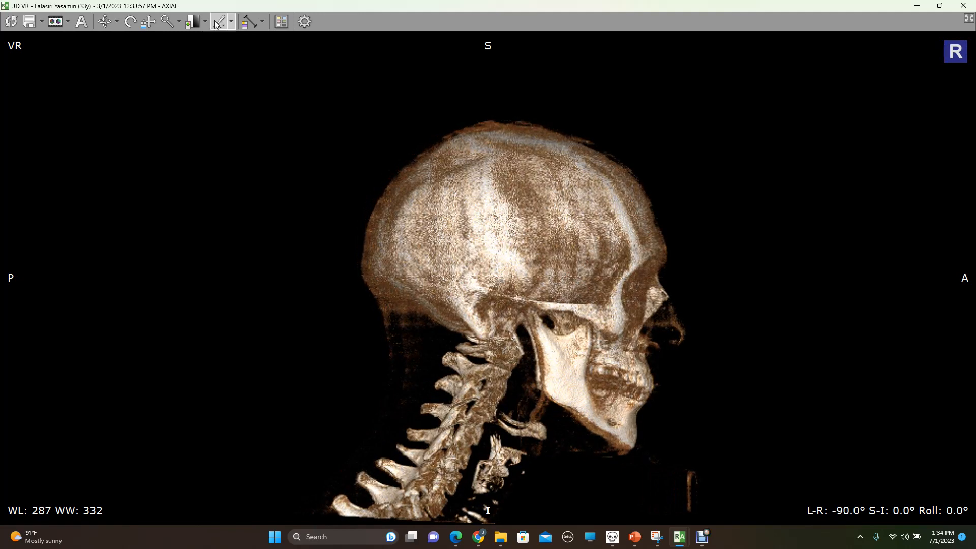
mouse_move(557, 522)
left_mouse_down()
mouse_move(567, 437)
mouse_move(529, 404)
mouse_move(516, 367)
mouse_move(483, 360)
left_mouse_up()
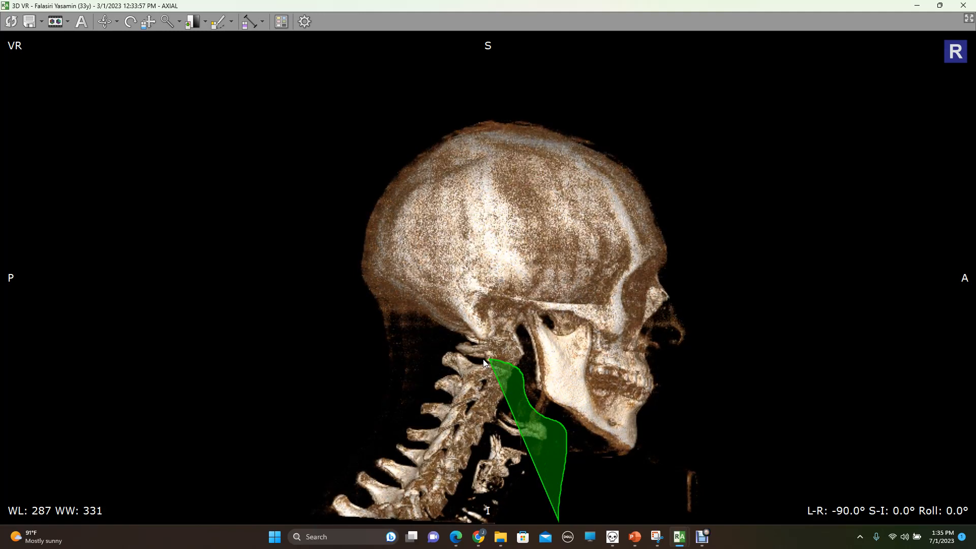
left_click(565, 443)
mouse_move(550, 511)
left_mouse_down()
mouse_move(571, 471)
mouse_move(546, 400)
mouse_move(505, 364)
mouse_move(483, 359)
mouse_move(421, 381)
mouse_move(375, 412)
mouse_move(336, 468)
mouse_move(324, 523)
mouse_move(549, 512)
left_mouse_up()
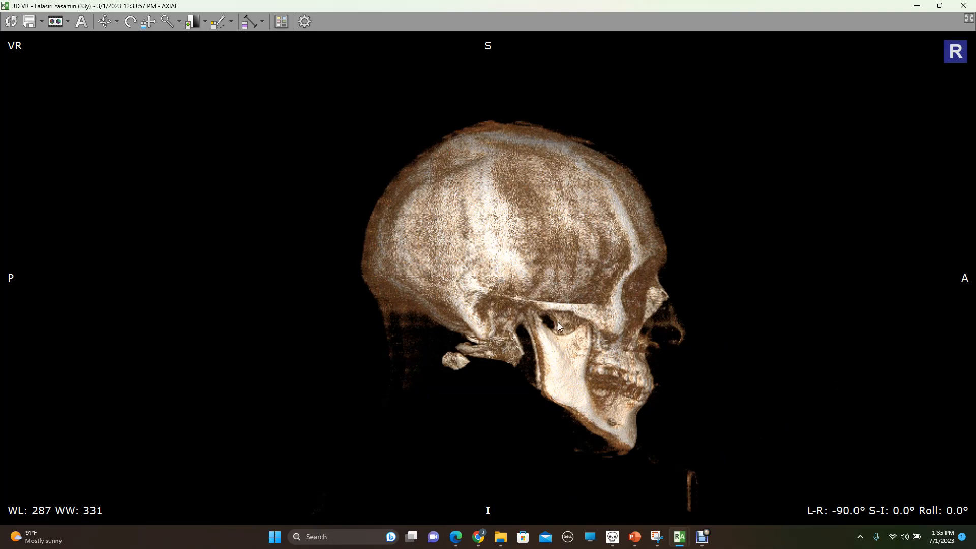
Turn the model back to the frontal view and tilt it to view the skull base from below at S-I -82°.
key("Left")
key("Left")
key("Left")
key("Left")
key("Left")
key("Left")
key("Left")
key("Left")
key("Left")
key("Left")
key("Left")
key("Left")
key("Left")
key("Left")
key("Left")
key("Left")
key("Left")
key("Left")
key("Left")
key("Left")
key("Left")
key("Left")
key("Left")
key("Left")
key("Left")
key("Left")
key("Left")
key("Left")
key("Left")
key("Left")
key("Left")
key("Left")
key("Left")
key("Left")
key("Left")
key("Left")
key("Left")
key("Left")
key("Left")
key("Left")
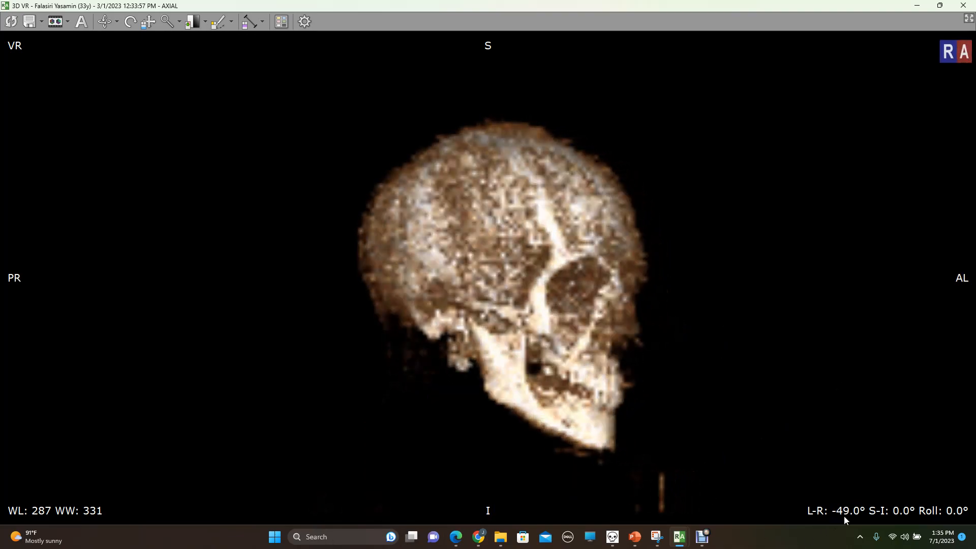
key("Left")
key("Left")
key("Left")
key("Left")
key("Left")
key("Left")
key("Left")
key("Left")
key("Left")
key("Left")
key("Left")
key("Left")
key("Left")
key("Left")
key("Left")
key("Left")
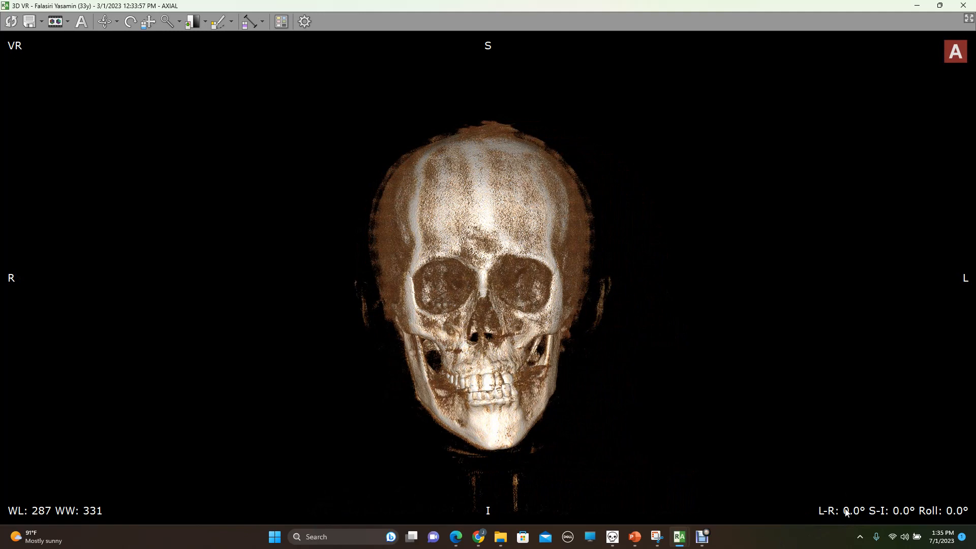
left_click_drag(846, 511, 527, 227)
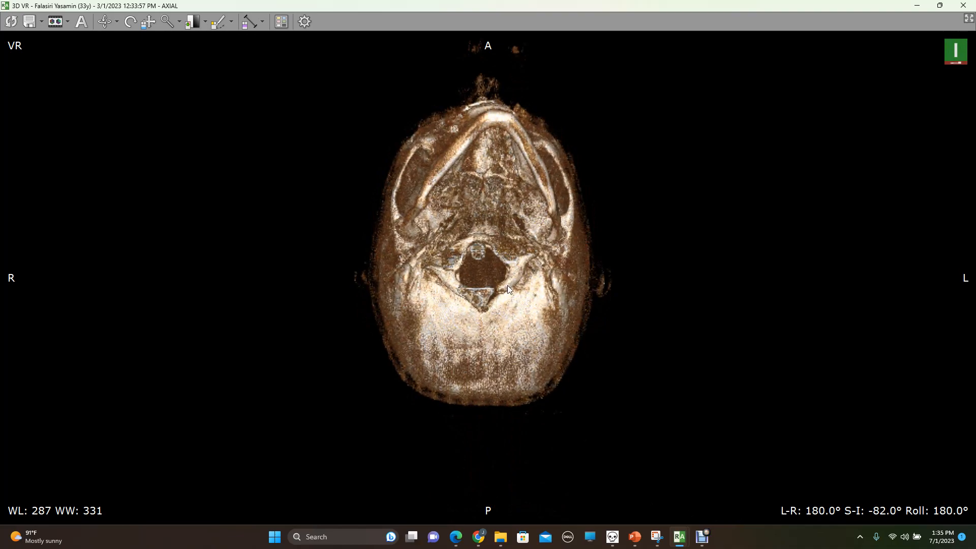
Enlarge and centre the atlas ring so the dens and C2 spinous are in view, with the window at WL 278, WW 294.
right_click_drag(433, 238, 437, 93)
right_click_drag(391, 228, 392, 149)
left_click_drag(391, 148, 392, 126)
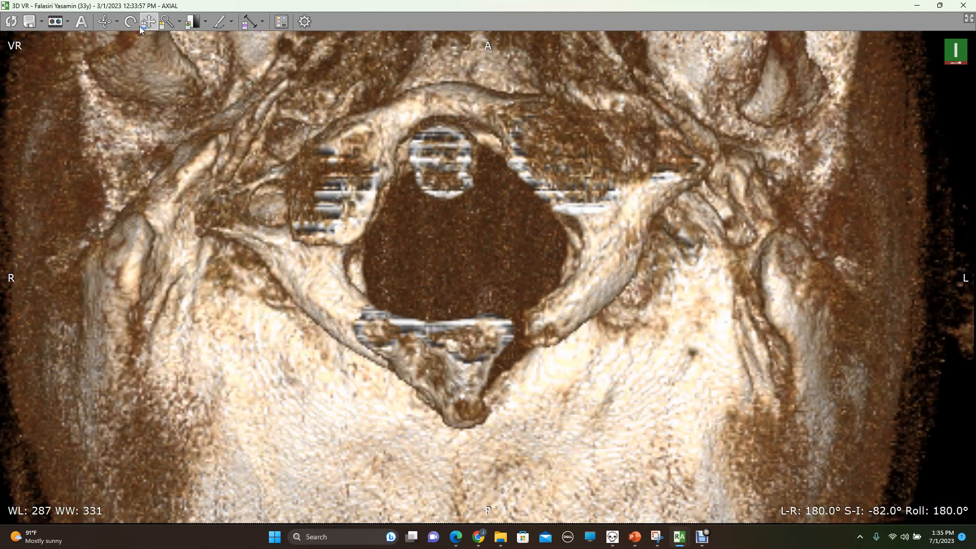
left_click(145, 22)
left_click_drag(284, 138, 280, 215)
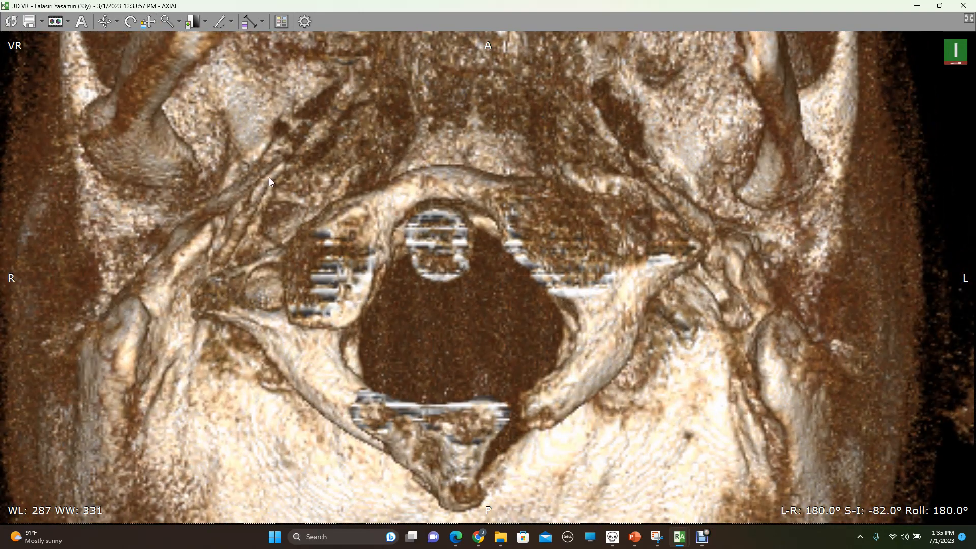
left_click(163, 17)
left_click_drag(292, 167, 292, 161)
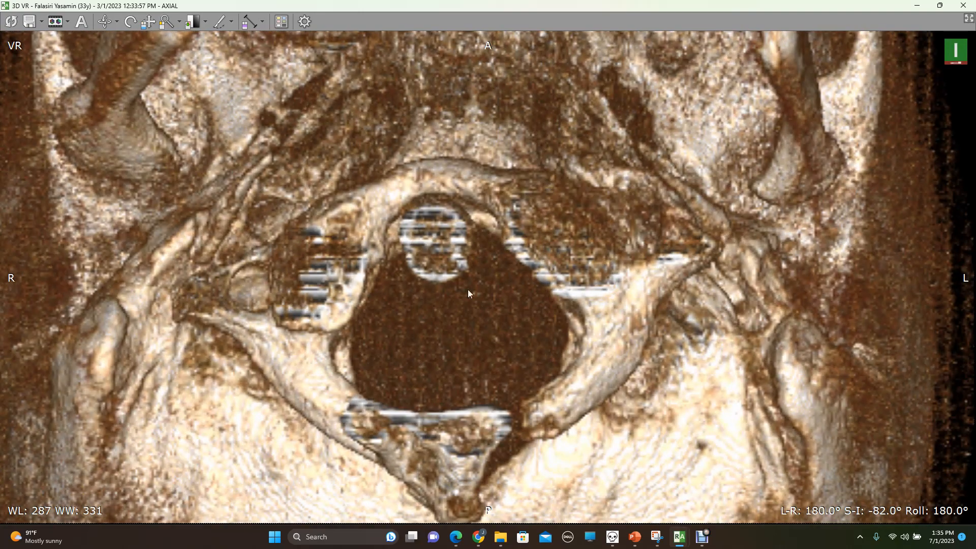
right_click_drag(637, 265, 619, 269)
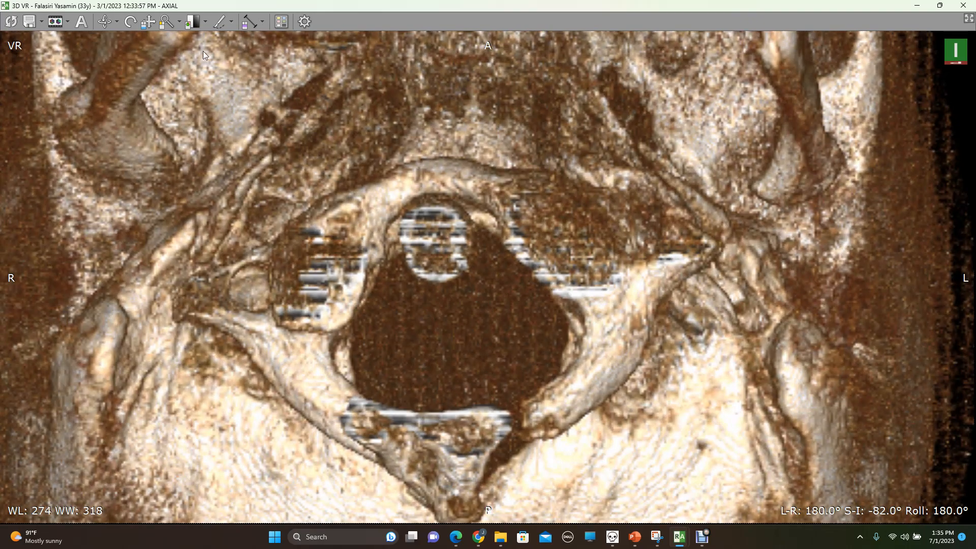
right_click_drag(563, 344, 476, 291)
left_click_drag(476, 291, 511, 344)
right_click_drag(511, 344, 507, 358)
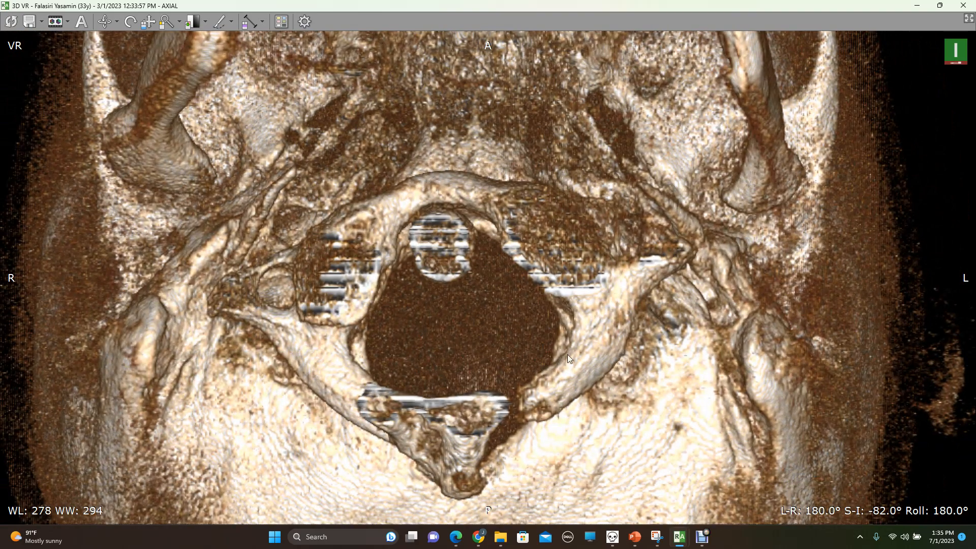
Bring back the overlay, clear all its drawings and mark the centre of the dens with points around its outline.
left_click(612, 536)
left_click(569, 9)
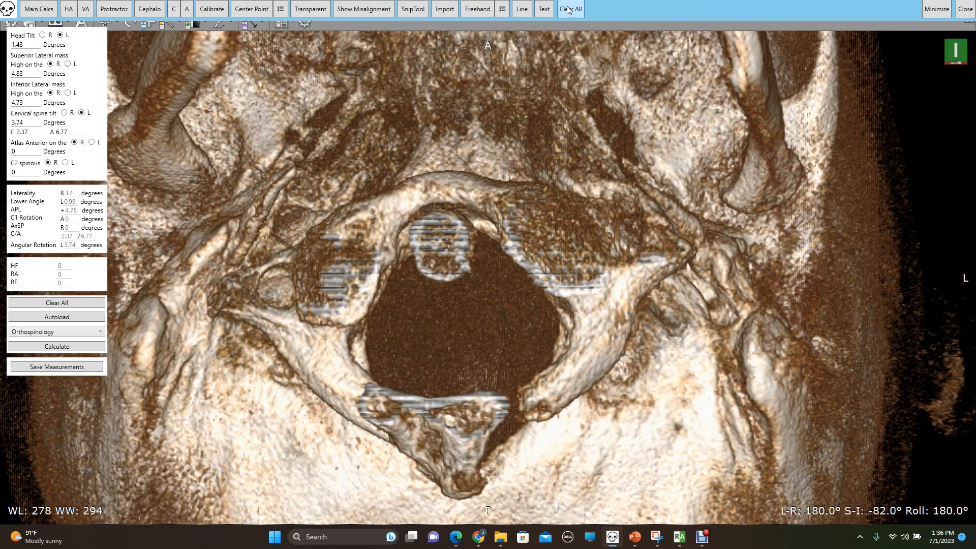
left_click(412, 253)
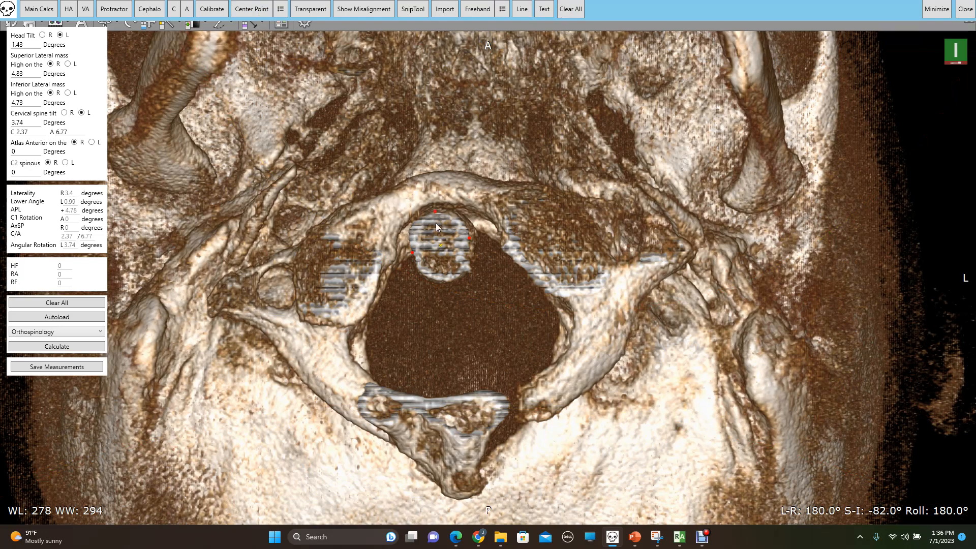
left_click(447, 282)
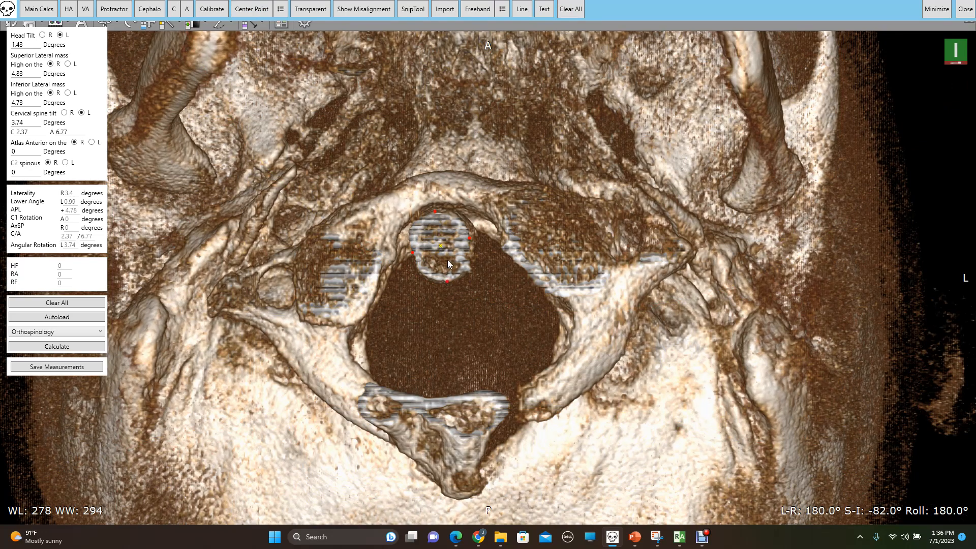
left_click(458, 215)
Draw a vertical angle line of about 5.6 degrees from the dens centre to the C2 spinous tip and move its label aside.
left_click(464, 498)
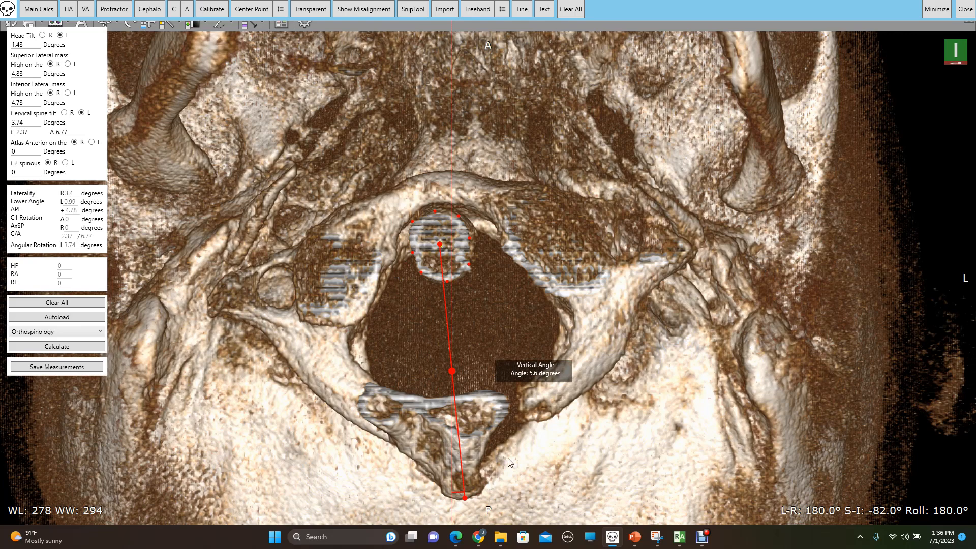
left_click_drag(541, 376, 550, 361)
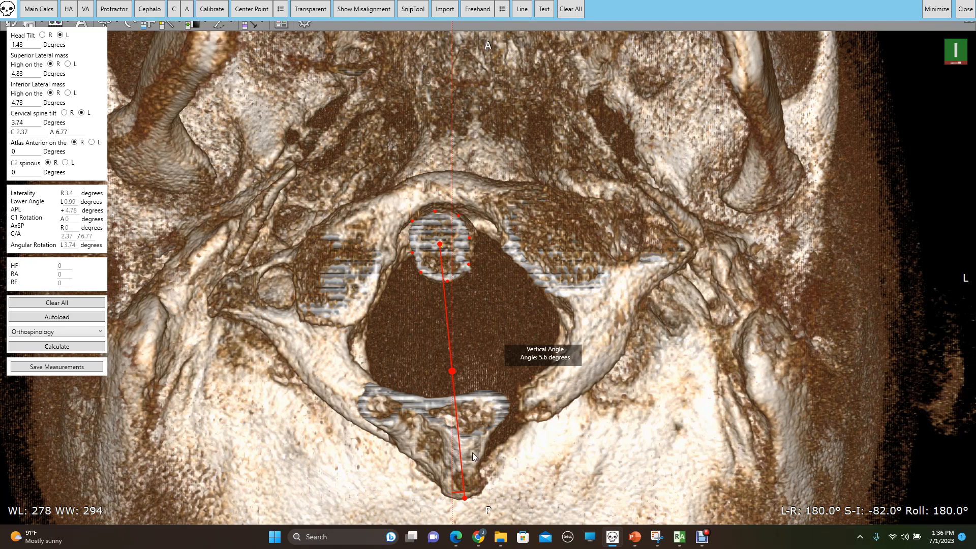
left_click_drag(543, 361, 550, 351)
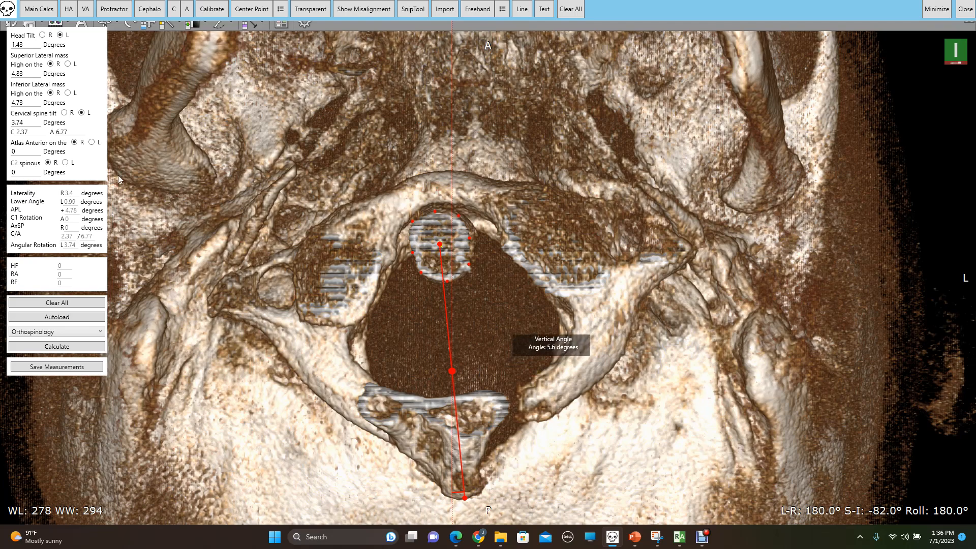
Set the C2 spinous to the left at 5.6 degrees and reposition the vertical angle's label.
left_click(65, 162)
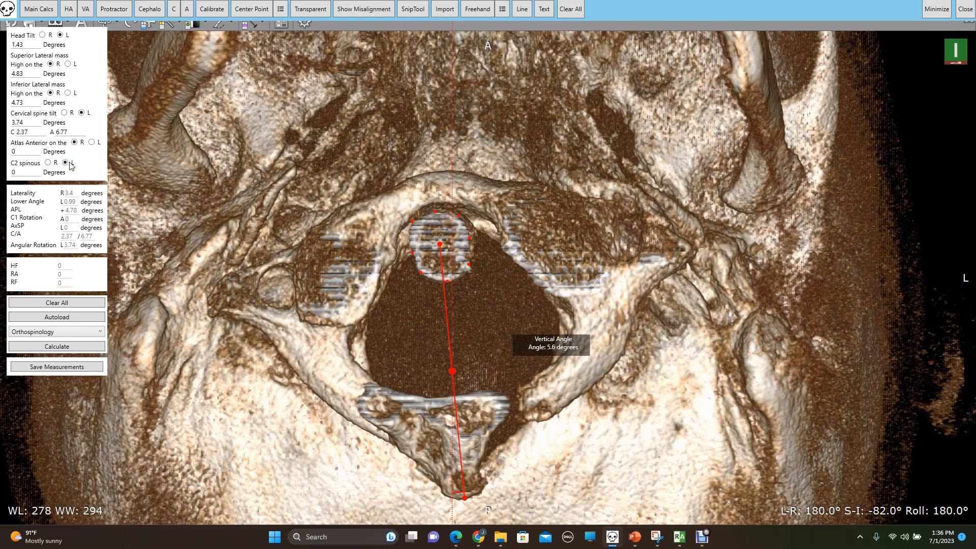
double_click(14, 173)
type("5.6")
left_click_drag(562, 349, 566, 329)
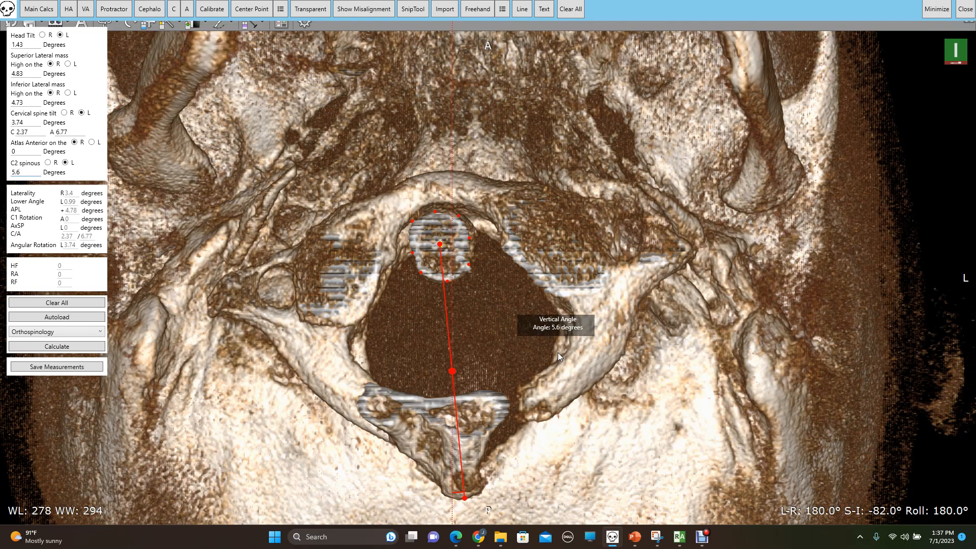
left_click_drag(570, 327, 568, 339)
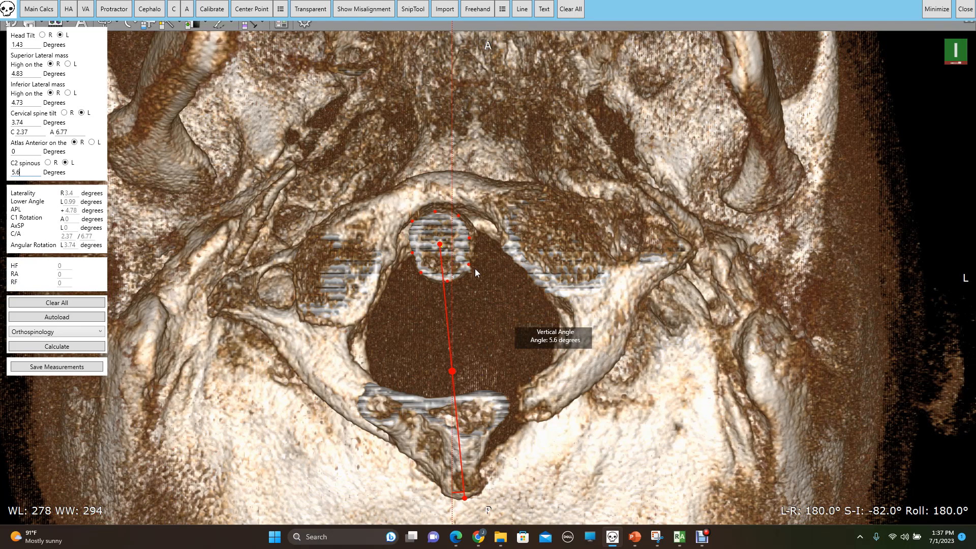
Draw a horizontal angle line of about 7.05 degrees across the posterior edges of the atlas lateral masses and move its label clear.
left_click(66, 9)
left_click(331, 325)
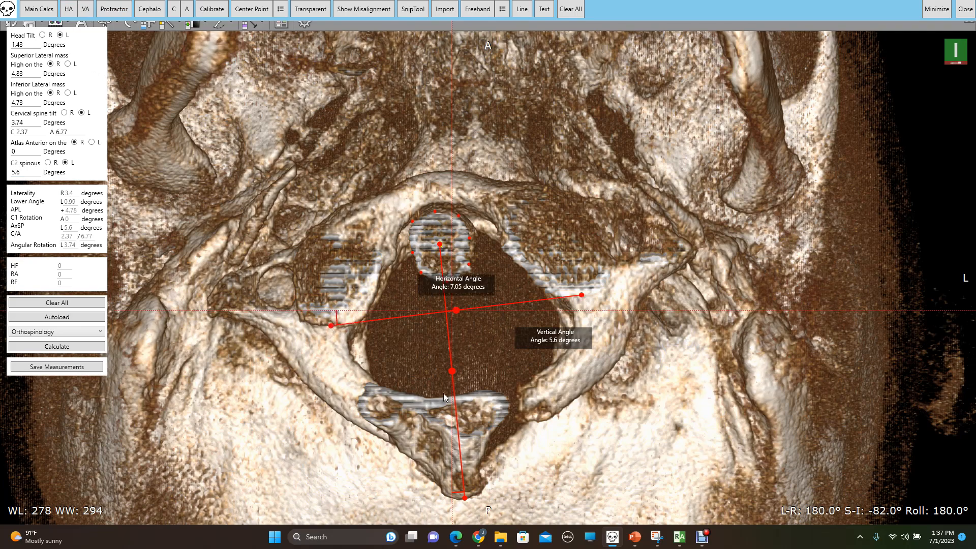
left_click_drag(467, 285, 517, 256)
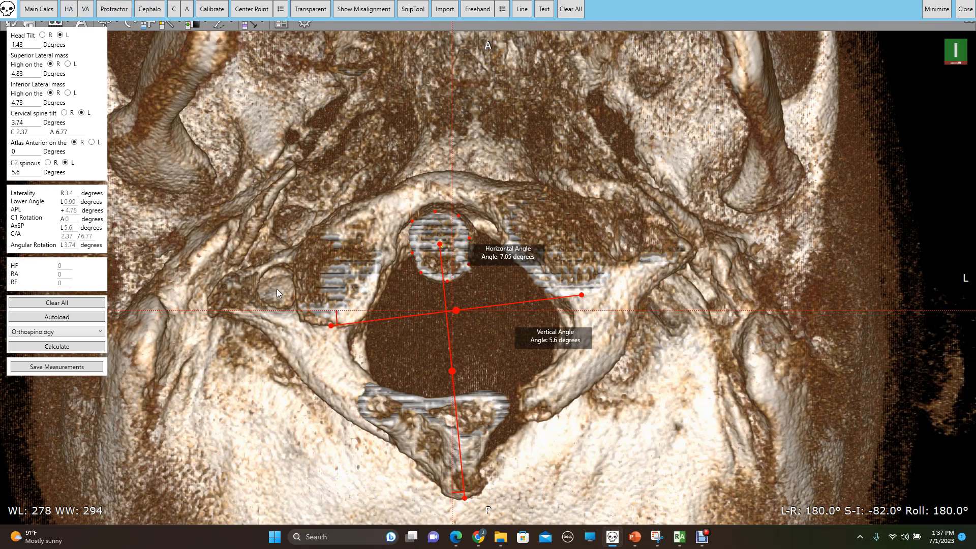
Draw horizontal angle lines of about 8.15 degrees across the transverse foramina and 10.2 degrees across the anterior atlas, and nudge the posterior line backward.
left_click(624, 239)
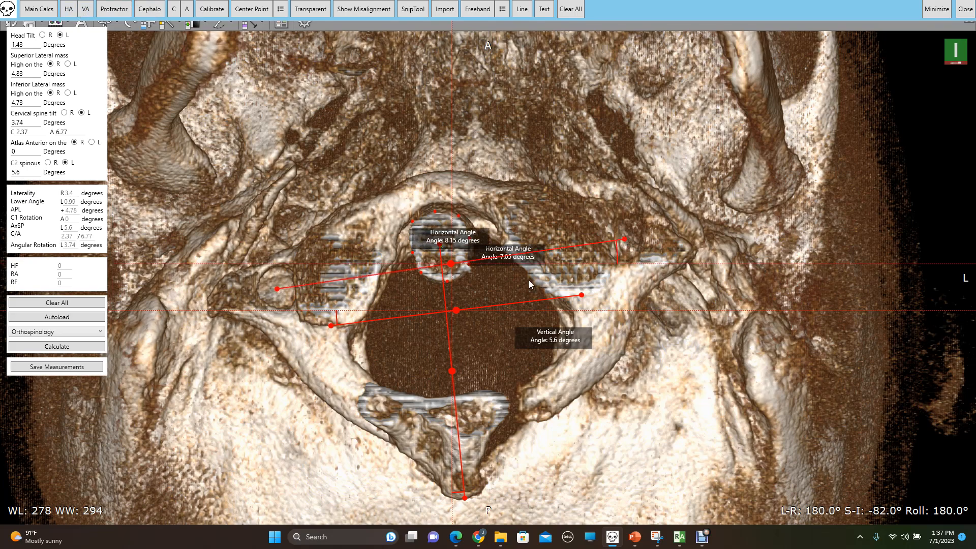
left_click(333, 222)
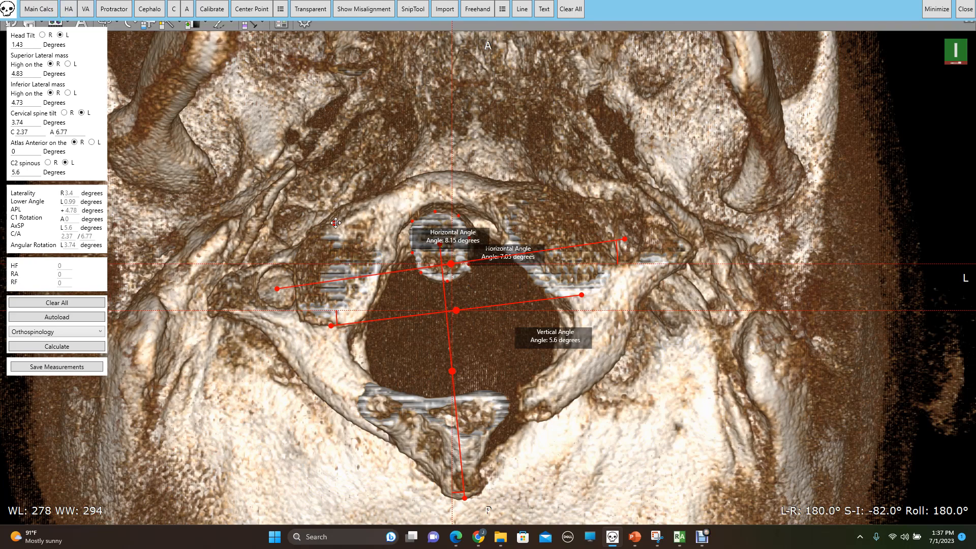
left_click(525, 188)
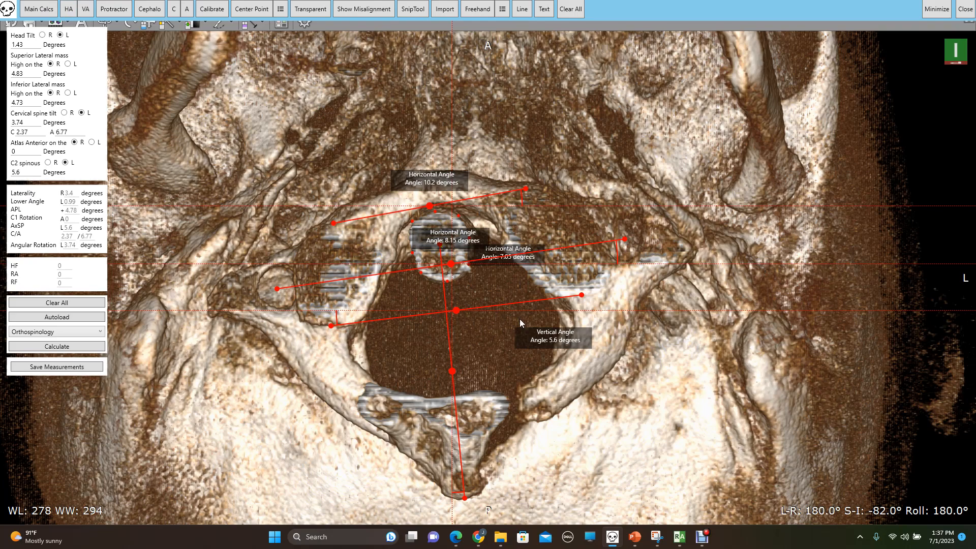
left_click_drag(456, 310, 458, 317)
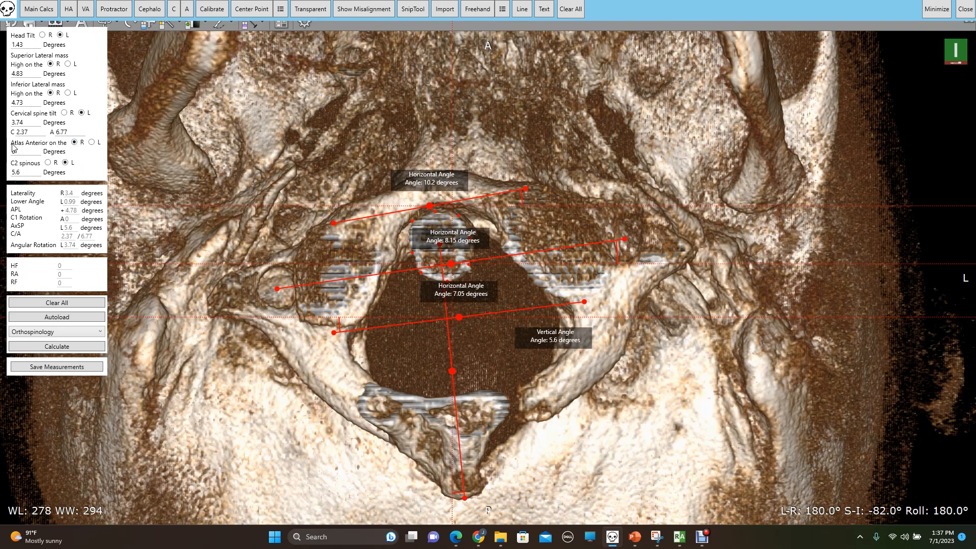
Set the atlas anterior on the left at 7.05 degrees.
left_click(92, 142)
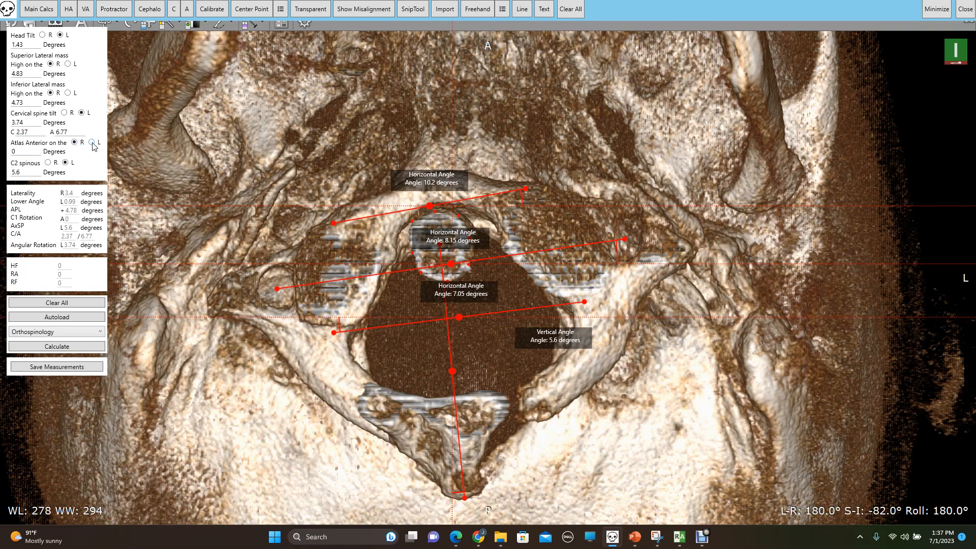
double_click(14, 151)
type("7.05")
left_click(32, 172)
Review the results under the EPIC and Advanced Orthogonal techniques, return to Orthospinology and minimize the overlay.
left_click(64, 333)
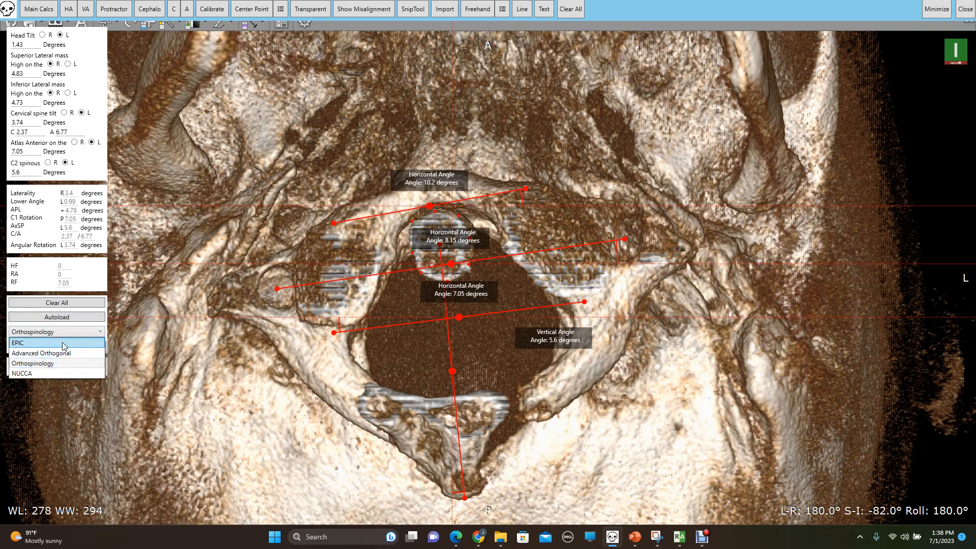
left_click(65, 343)
left_click(75, 288)
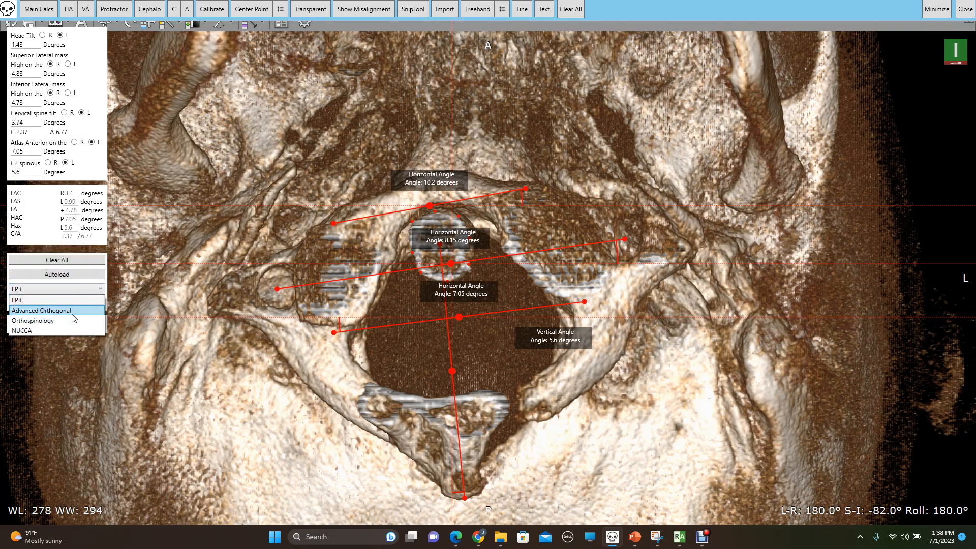
left_click(72, 311)
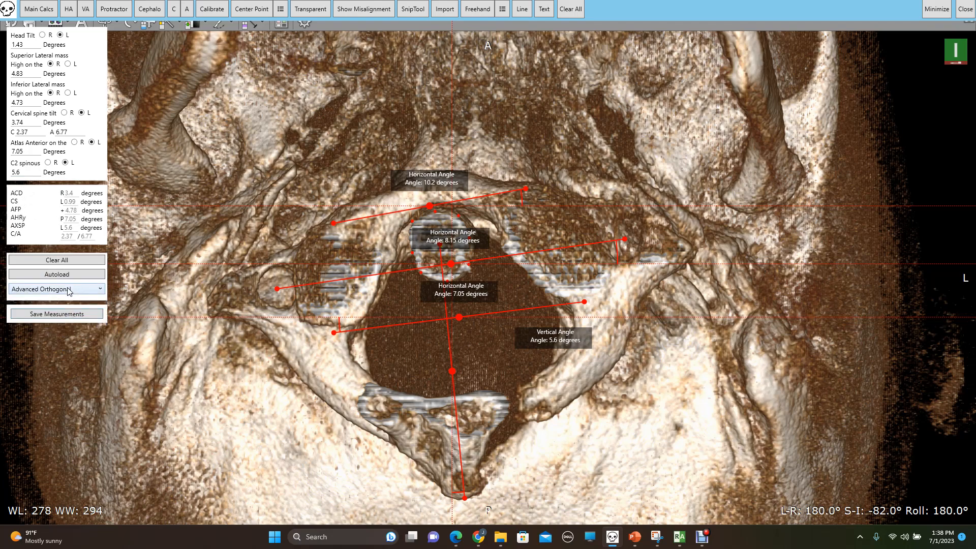
left_click(70, 290)
left_click(74, 321)
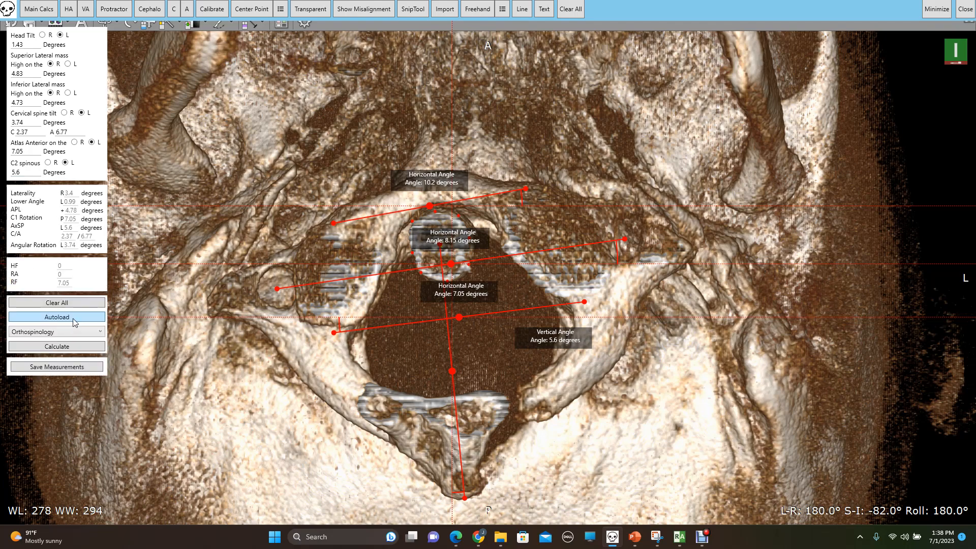
left_click(937, 9)
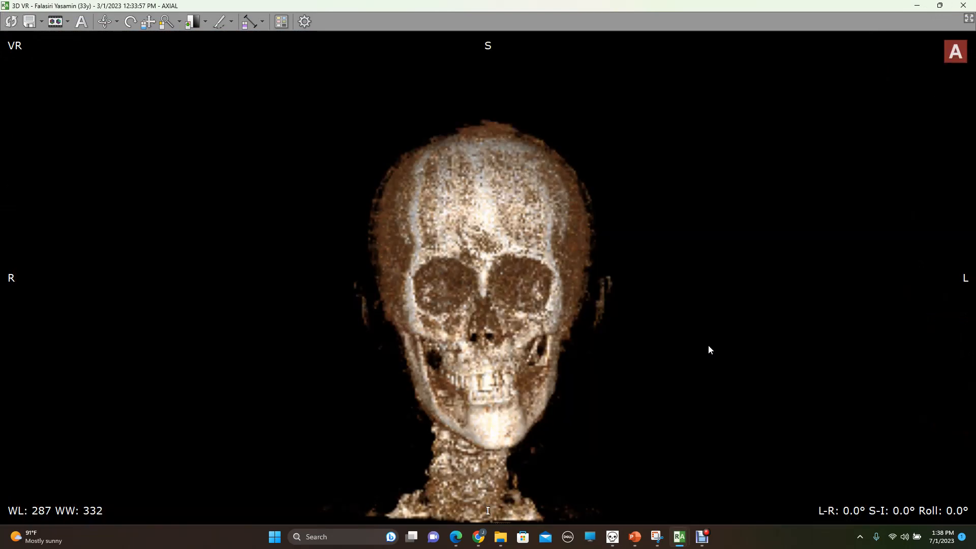
Rotate the 3D skull rendering to the direct posterior view at L-R 180 degrees, enlarge it and frame the whole head and neck.
key("Right")
key("Right")
key("Right")
key("Right")
key("Right")
key("Right")
key("Right")
key("Right")
key("Right")
key("Right")
key("Right")
key("Right")
key("Right")
key("Right")
key("Right")
key("Right")
key("Right")
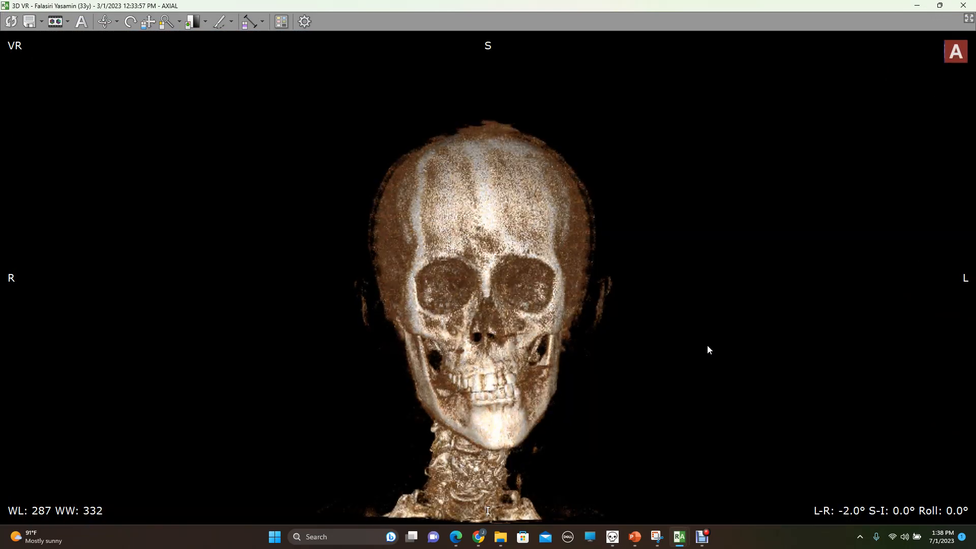
key("Right")
key("Right")
key("Right")
key("Right")
key("Right")
key("Right")
key("Right")
key("Right")
key("Right")
key("Right")
key("Right")
key("Right")
key("Right")
key("Right")
key("Right")
key("Right")
key("Right")
key("Right")
key("Right")
key("Right")
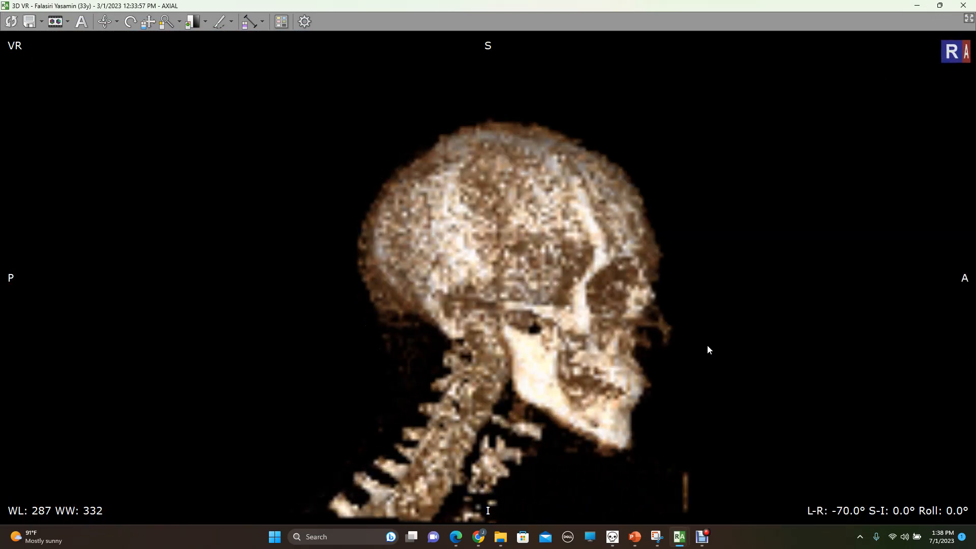
key("Right")
key("Right")
key("Right")
key("Right")
key("Right")
key("Right")
key("Right")
key("Right")
key("Right")
key("Right")
key("Right")
key("Right")
key("Right")
key("Right")
key("Right")
key("Right")
key("Right")
key("Right")
key("Right")
key("Right")
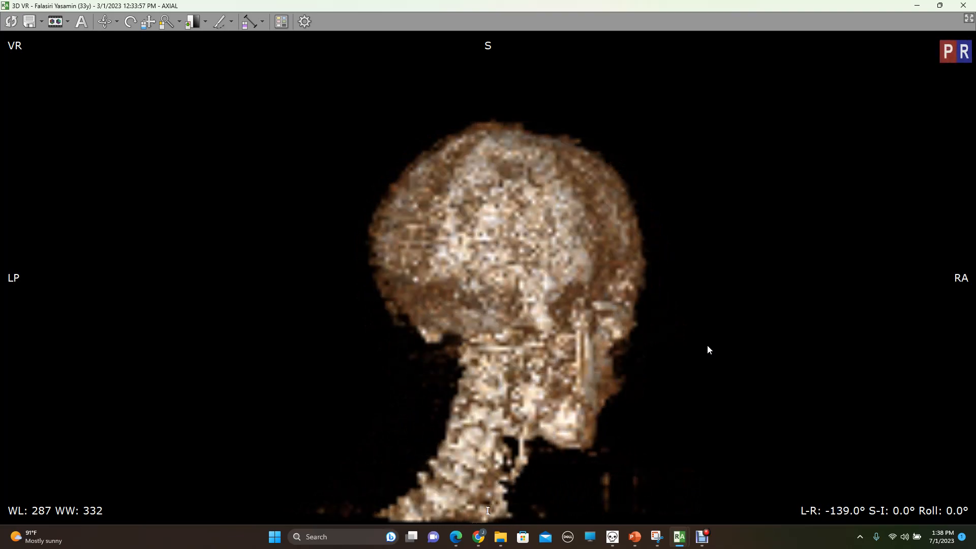
key("Right")
key("Right")
key("Right")
key("Right")
key("Right")
key("Right")
key("Right")
key("Right")
key("Right")
key("Right")
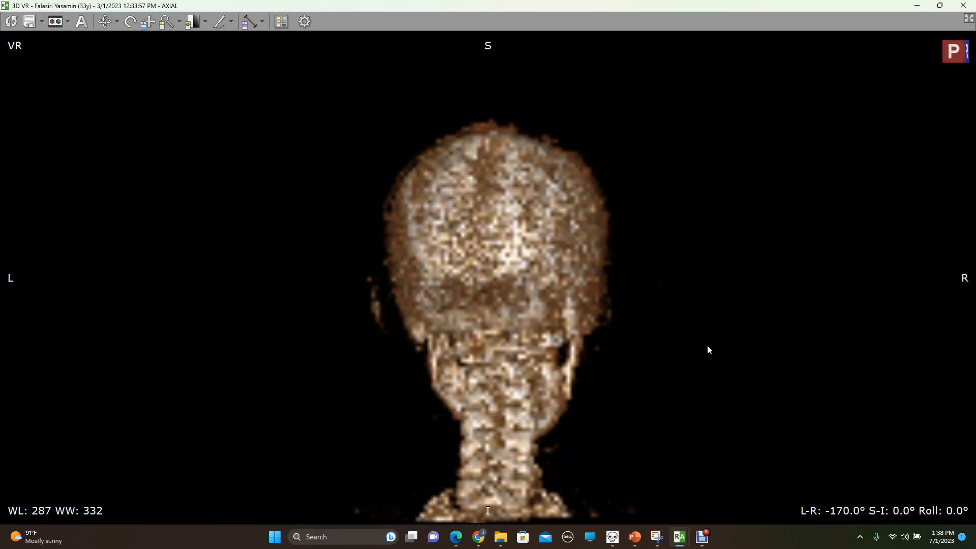
key("Right")
key("Right")
key("Right")
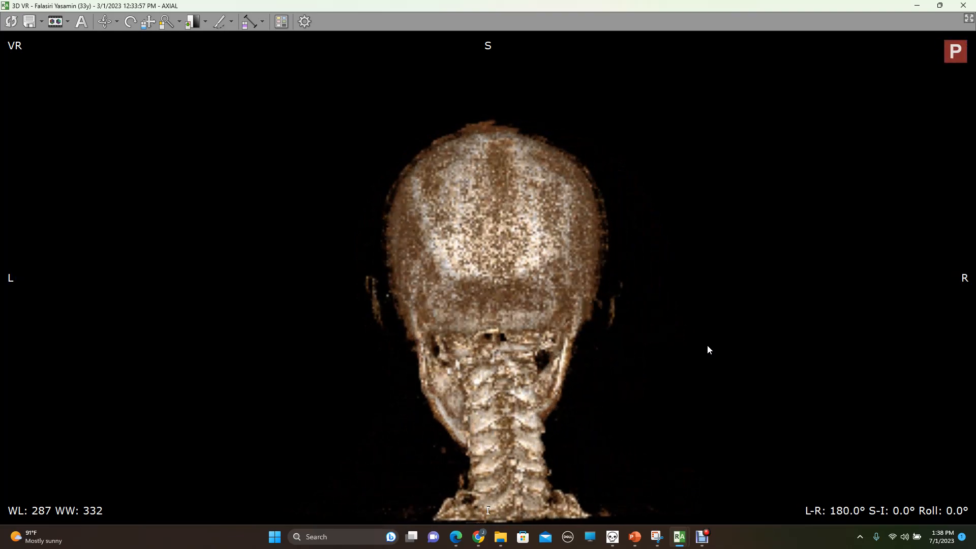
key("Left")
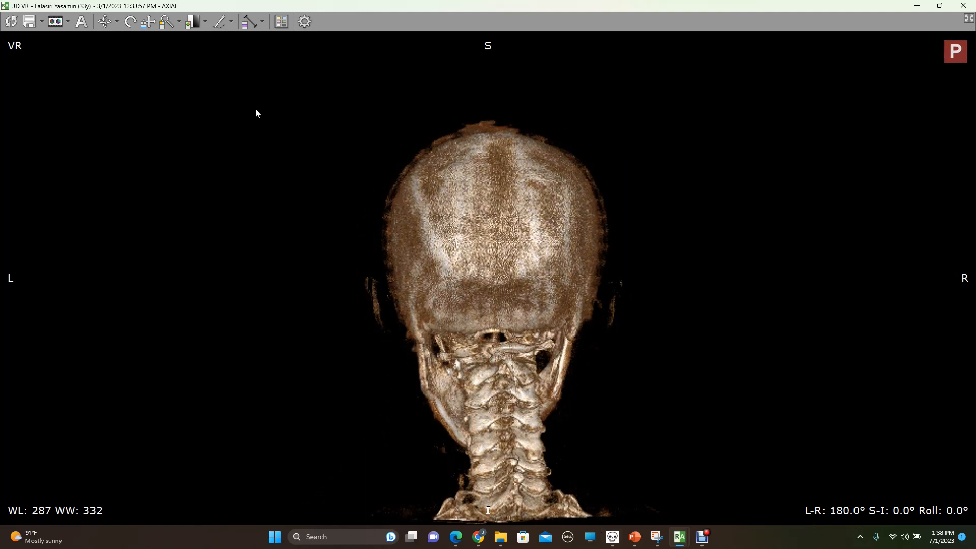
scroll(321, 273, "up", 2)
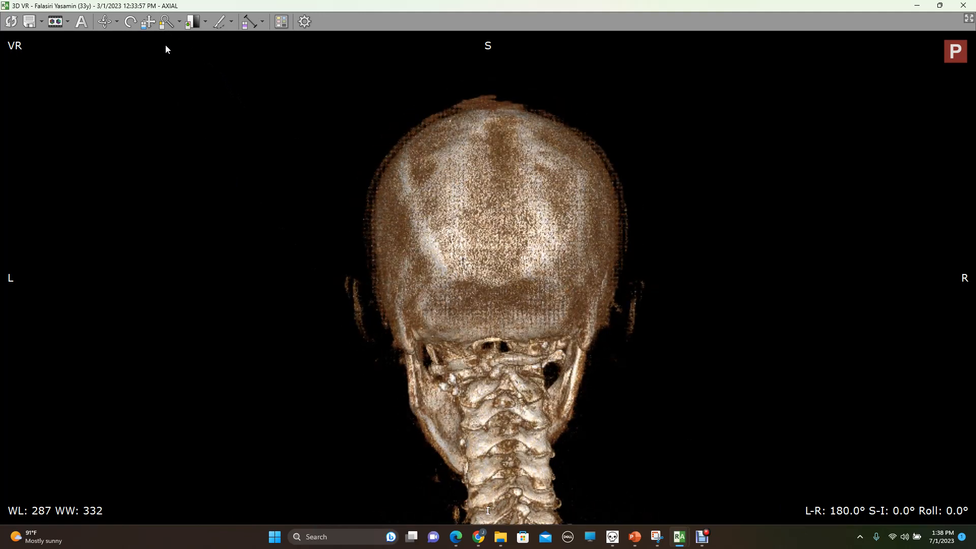
left_click(149, 21)
left_click_drag(305, 260, 303, 233)
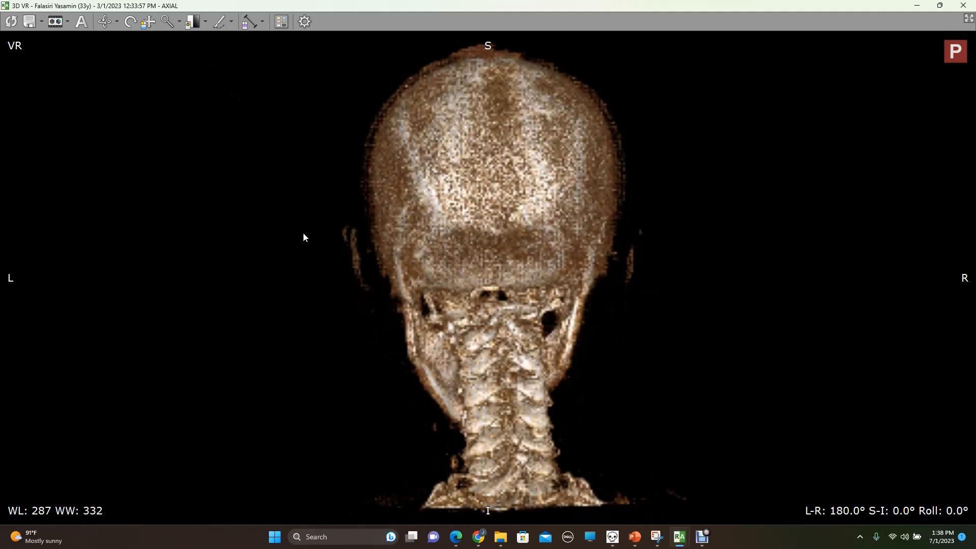
Clear all drawn angle lines in the measurement overlay and display the misalignment lines over the posterior view.
left_click(613, 537)
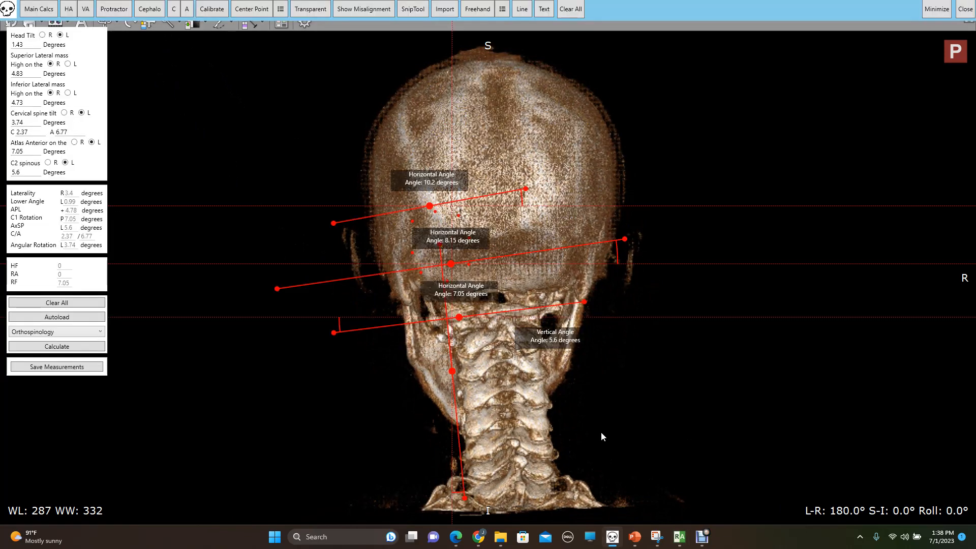
left_click(578, 16)
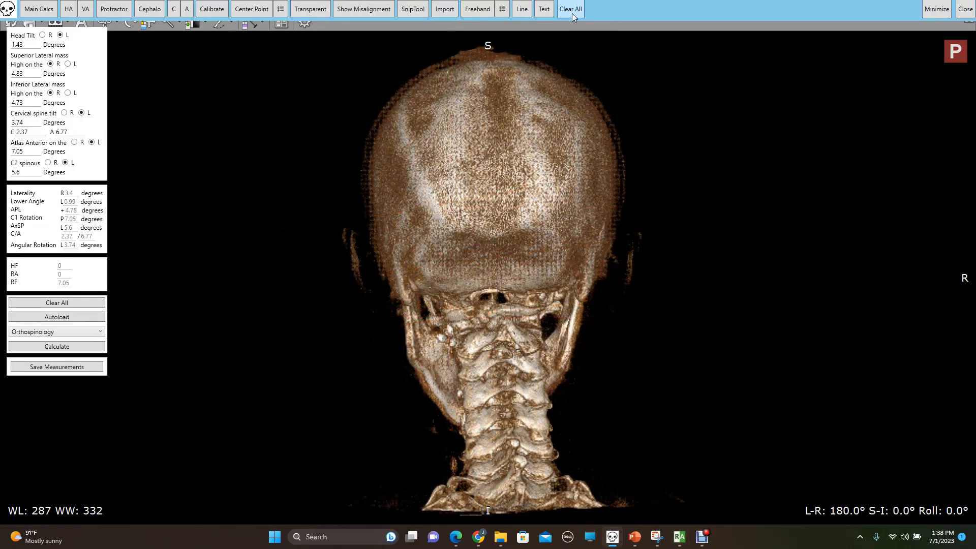
left_click(377, 10)
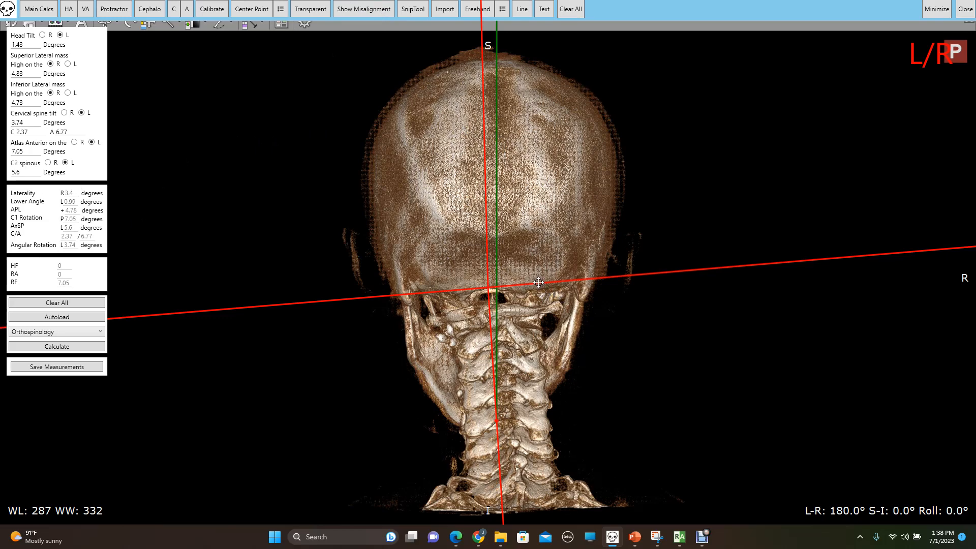
Move the tilted misalignment line down onto the atlas, the neck line onto the cervical midline and the head line toward the skull's midline.
left_click_drag(538, 284, 538, 314)
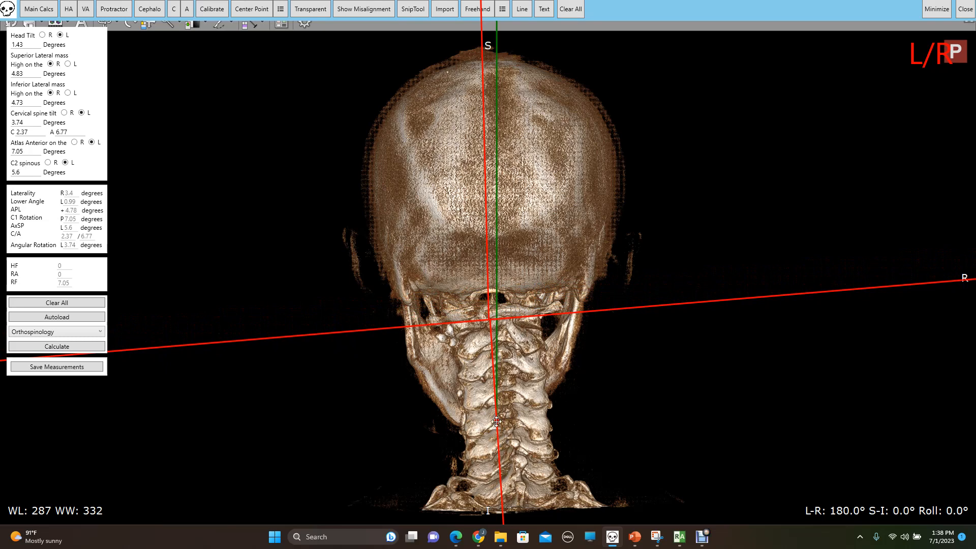
left_click_drag(496, 422, 512, 444)
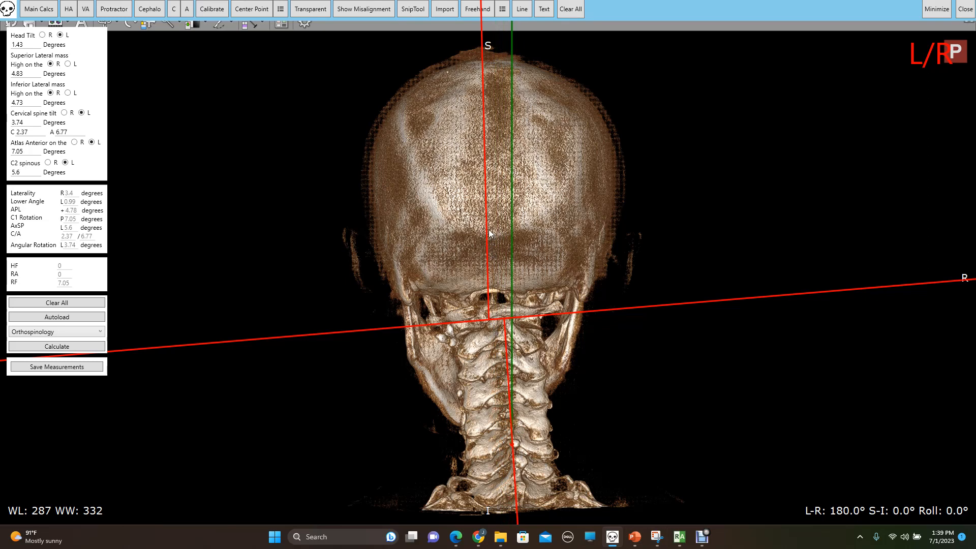
left_click_drag(486, 232, 495, 232)
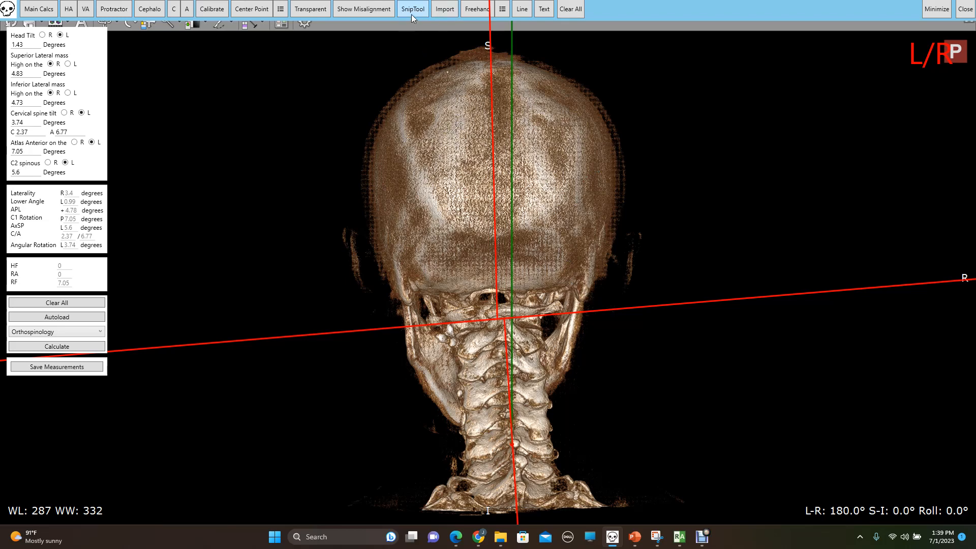
left_click_drag(313, 47, 657, 516)
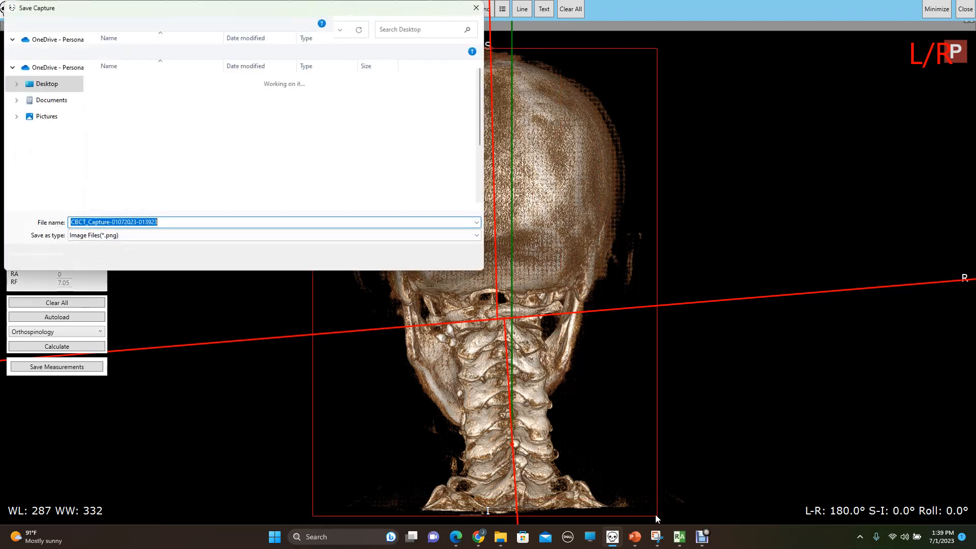
left_click(46, 148)
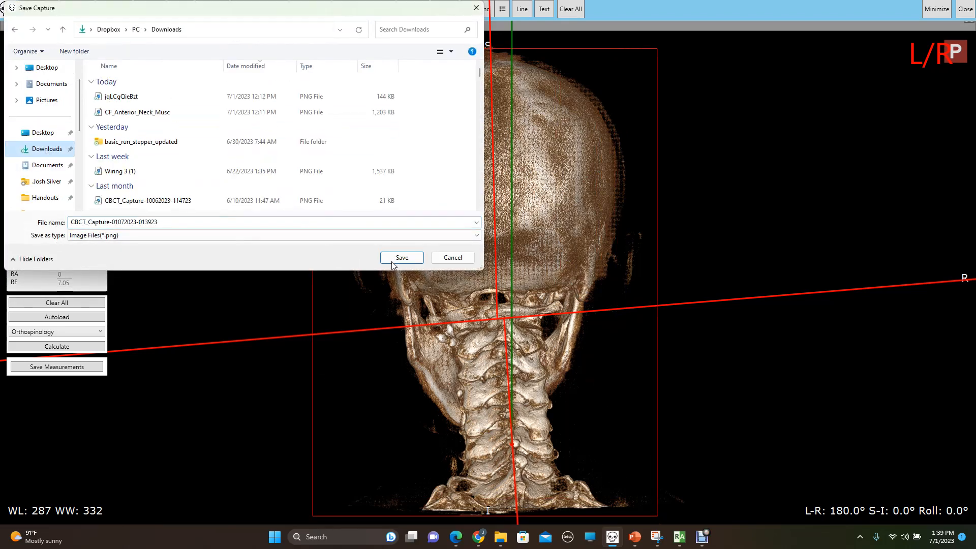
left_click(408, 259)
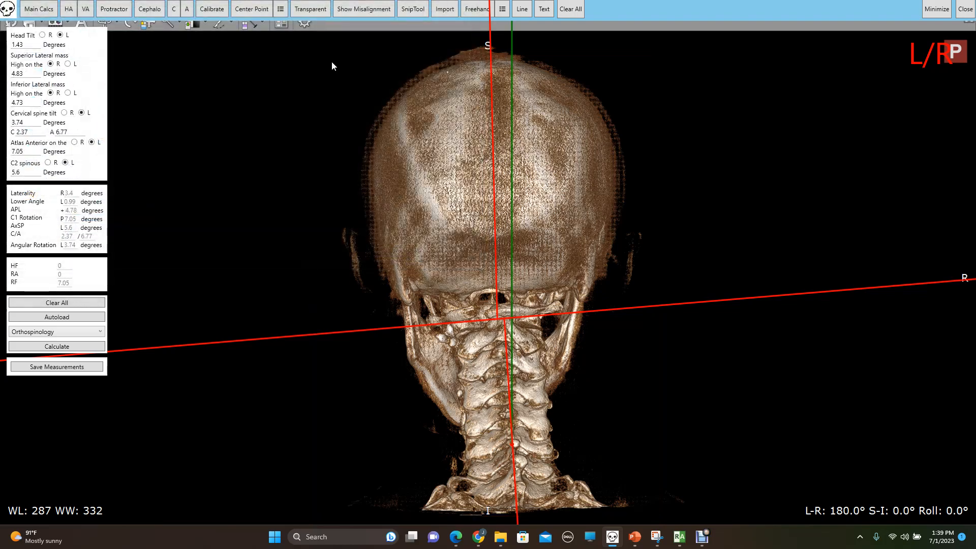
left_click(927, 12)
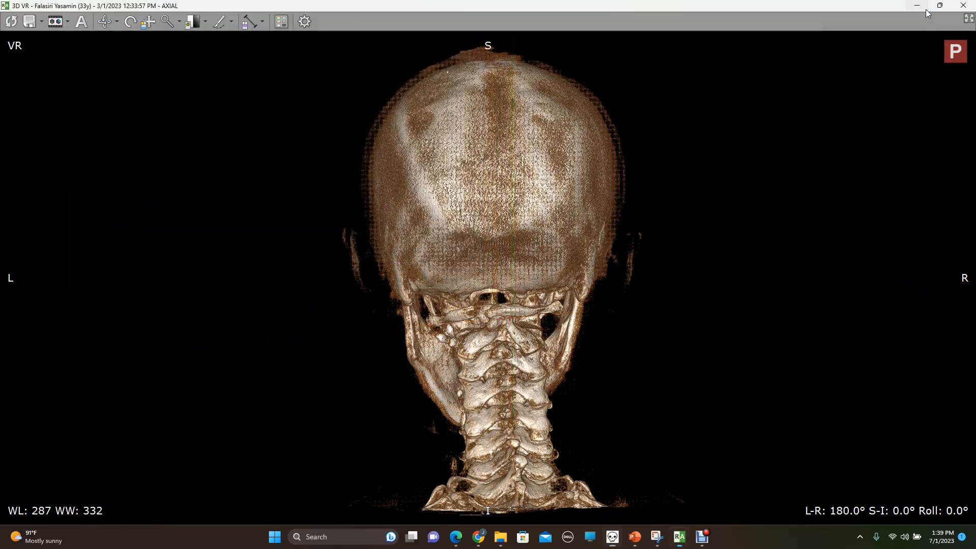
left_click(684, 240)
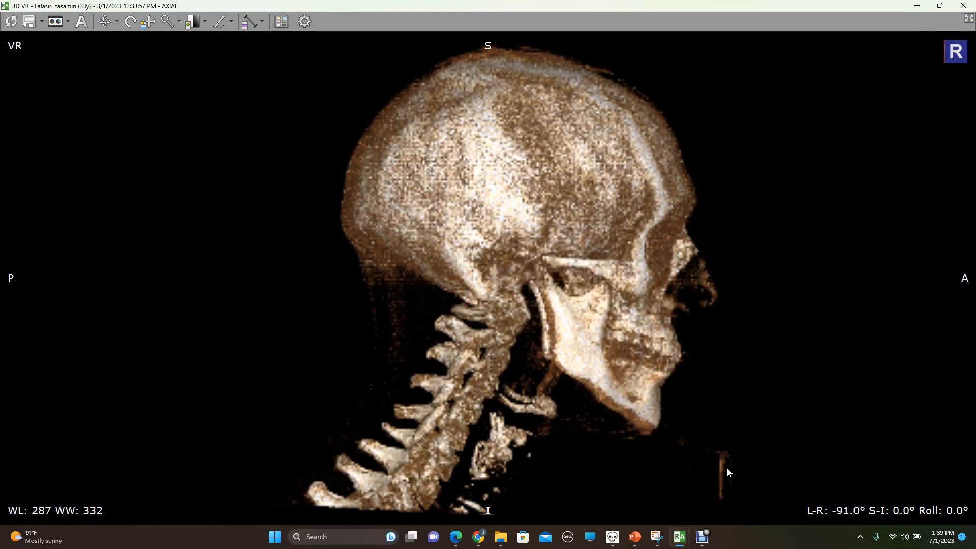
left_click(612, 536)
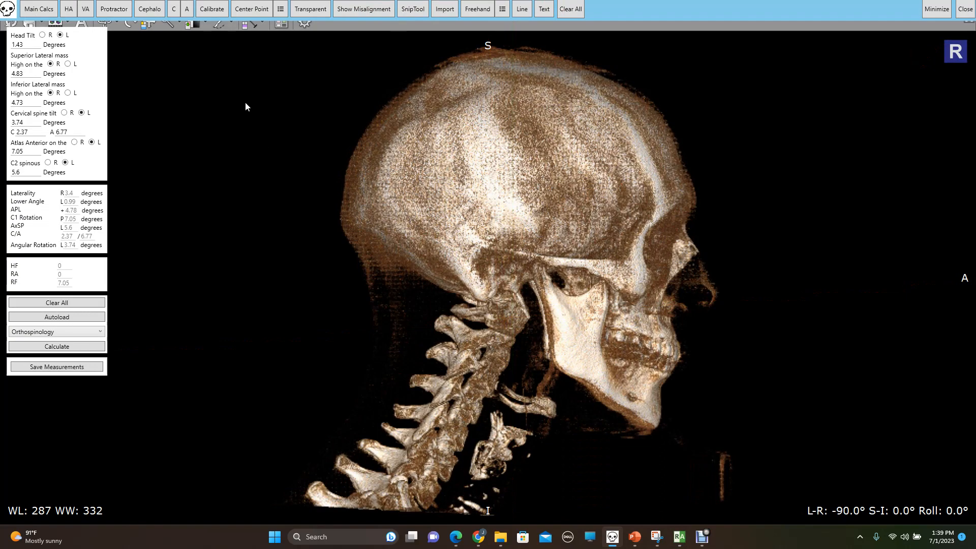
mouse_move(233, 40)
left_mouse_down()
mouse_move(235, 54)
mouse_move(675, 450)
mouse_move(740, 522)
mouse_move(725, 515)
left_mouse_up()
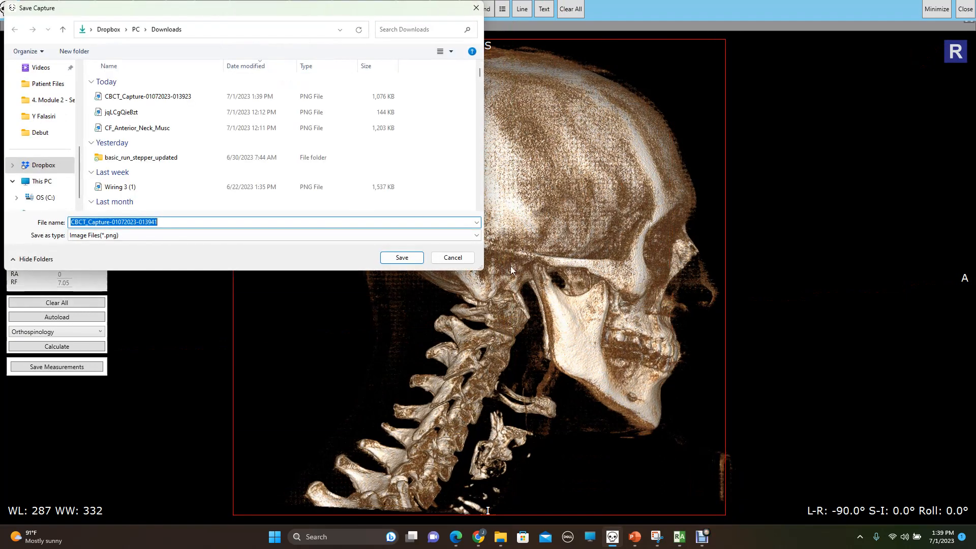
left_click(409, 256)
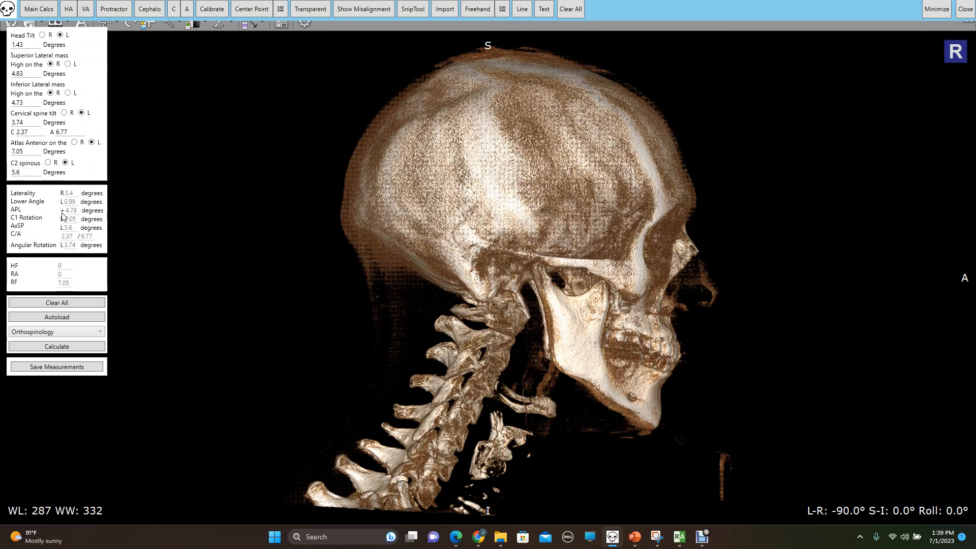
Switch the calculation technique to EPIC.
left_click(44, 350)
left_click(69, 331)
left_click(68, 342)
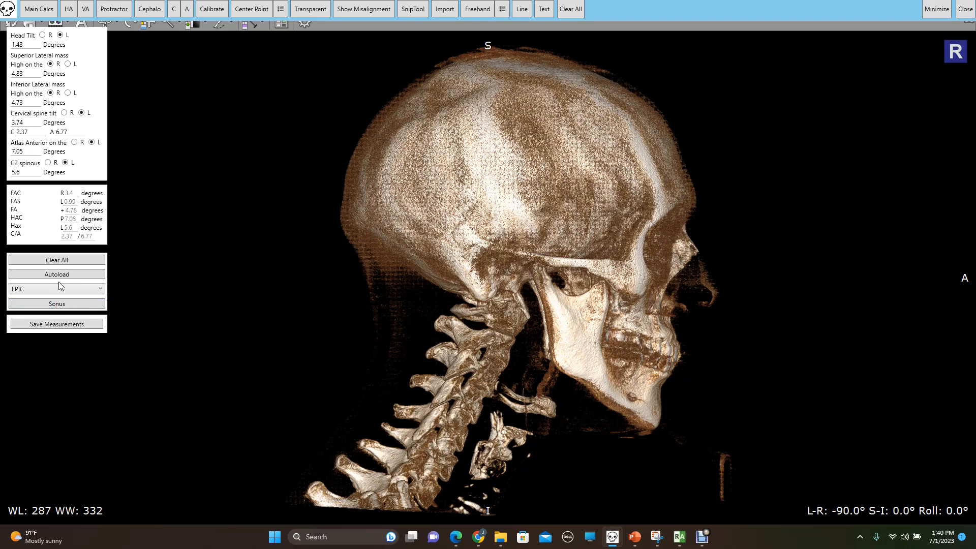
Enlarge the skull base and upper cervical spine in the right lateral view, angled to L-R -88 and S-I -3 degrees.
left_click(945, 11)
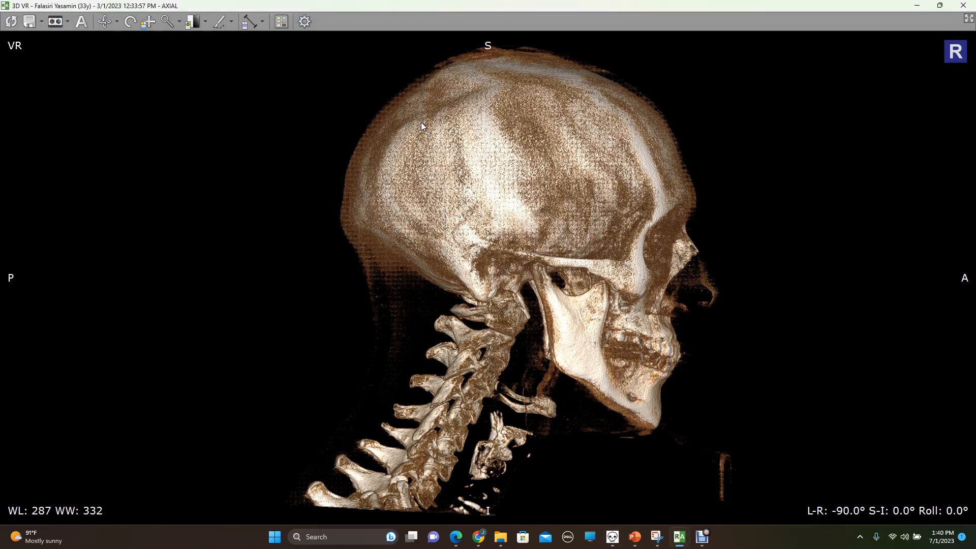
left_click_drag(421, 122, 422, 122)
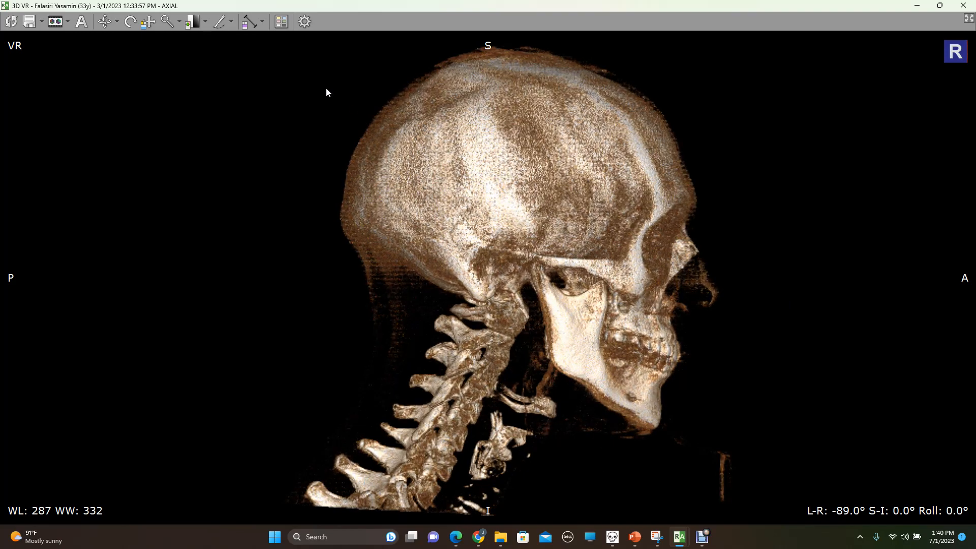
left_click(168, 23)
left_click_drag(432, 321, 175, 81)
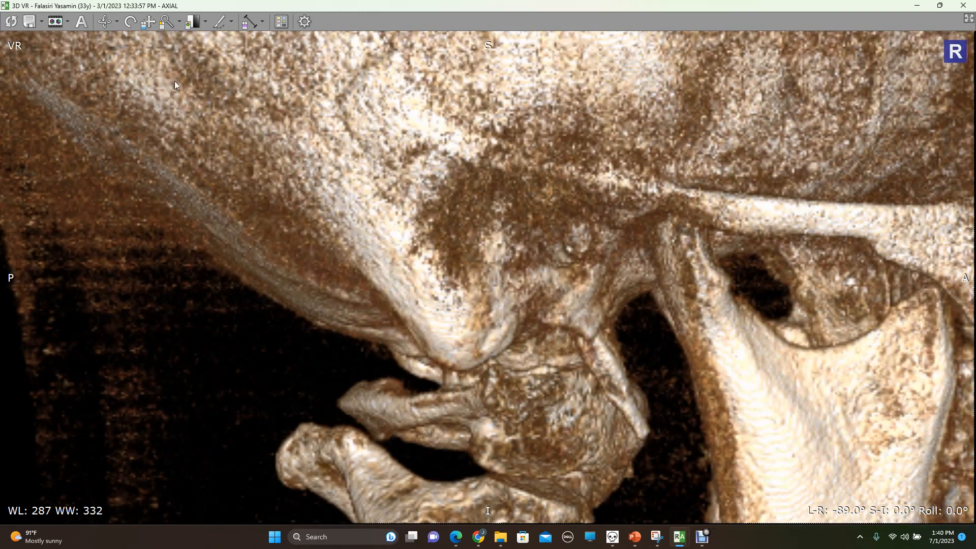
left_click_drag(474, 327, 376, 190)
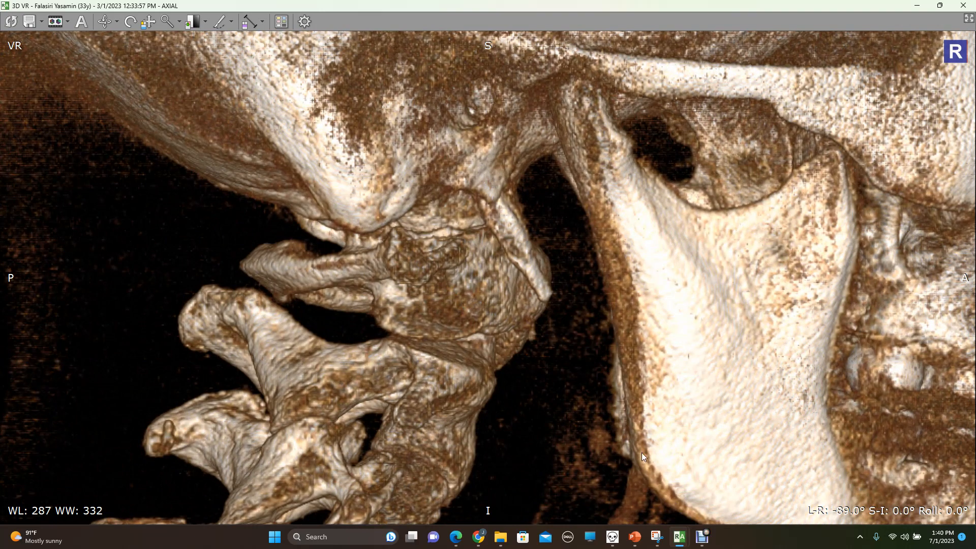
left_click_drag(656, 499, 687, 500)
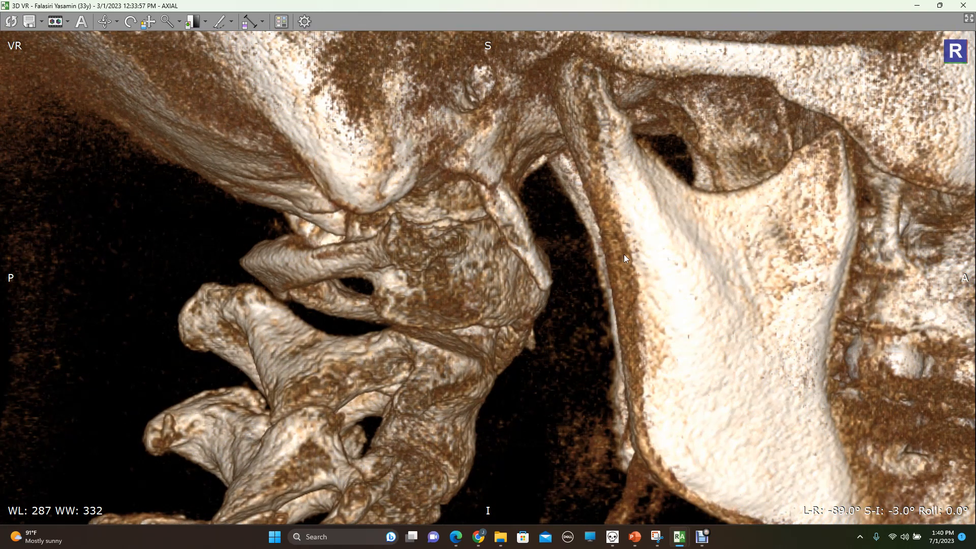
left_click_drag(632, 353, 507, 233)
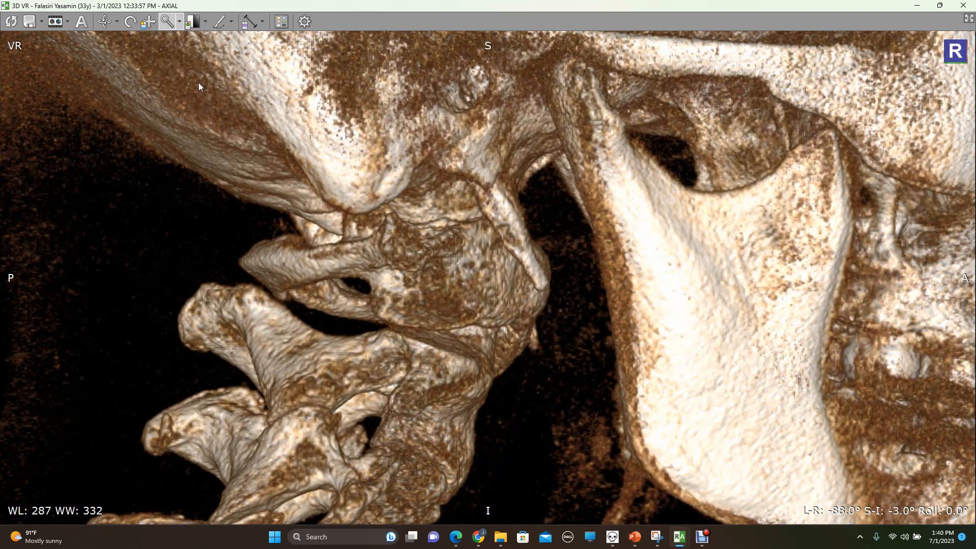
Hide the main calculations in the overlay, set the freehand line to thickness 3 in red, and cancel the opened capture save.
left_click(612, 536)
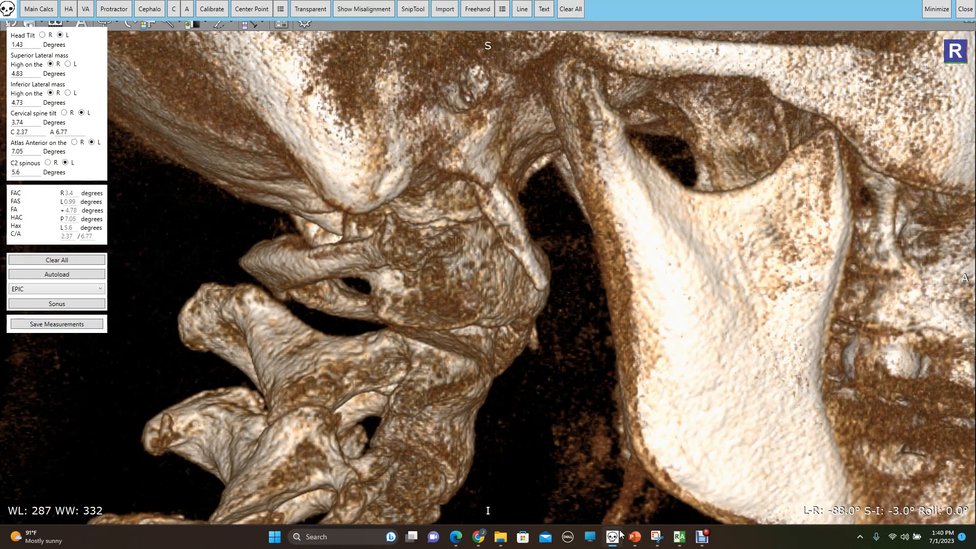
left_click(34, 9)
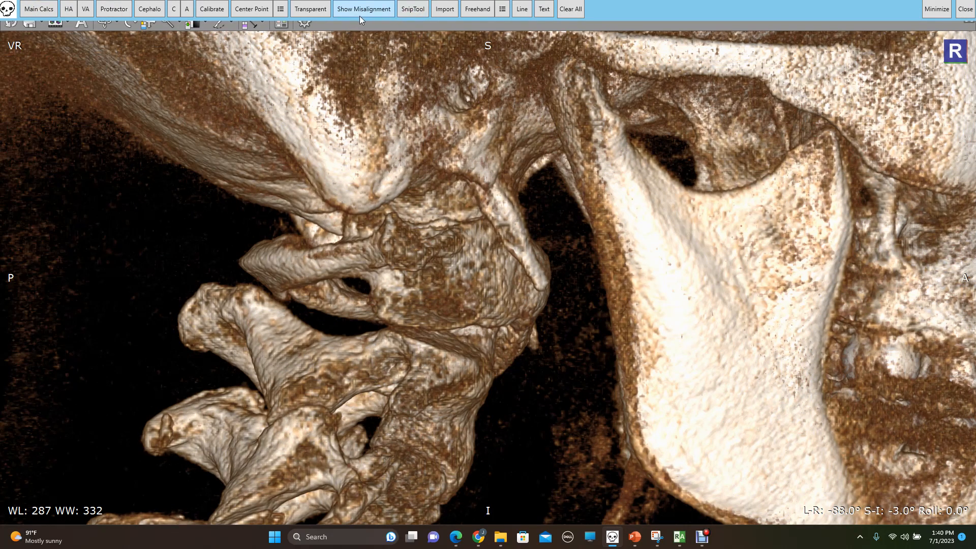
left_click(502, 10)
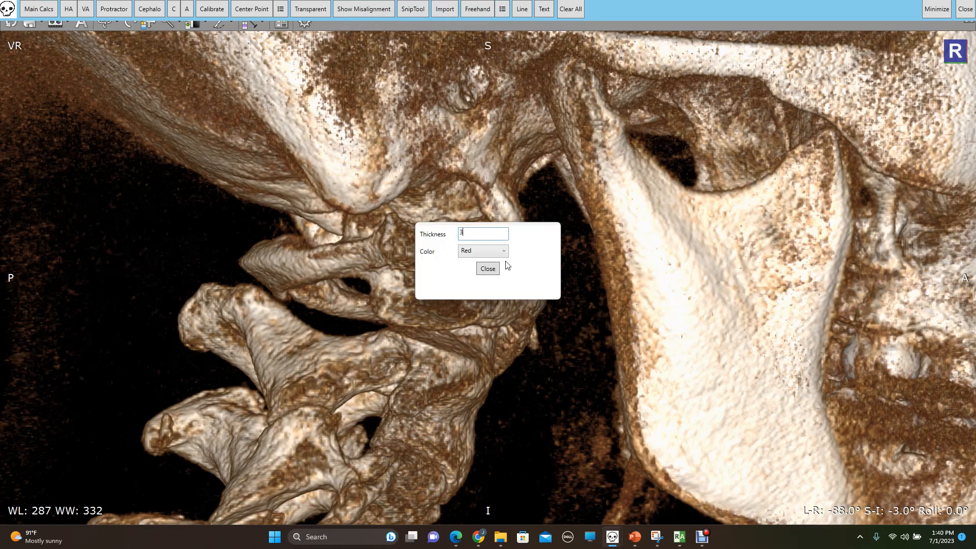
left_click(487, 268)
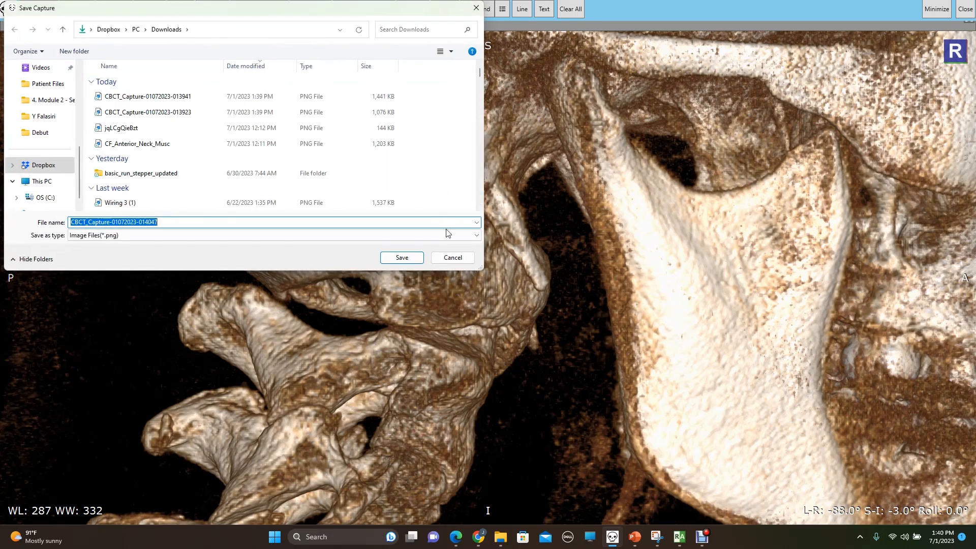
left_click(451, 258)
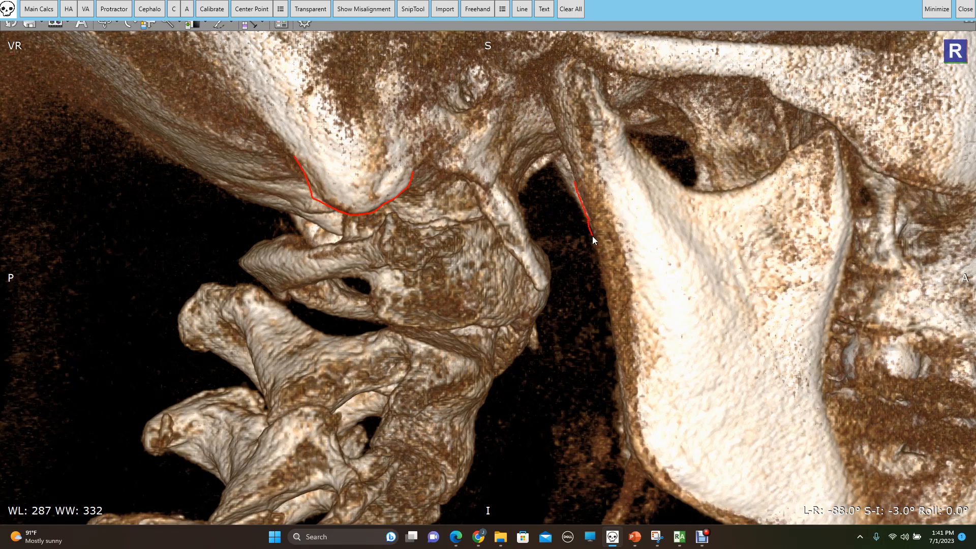
Trace the mastoid tip, the mandible's posterior edge and the area just above the atlas in red freehand, and minimize the overlay.
left_click_drag(608, 273, 611, 288)
left_click_drag(408, 228, 381, 232)
left_click_drag(425, 226, 395, 224)
left_click(926, 16)
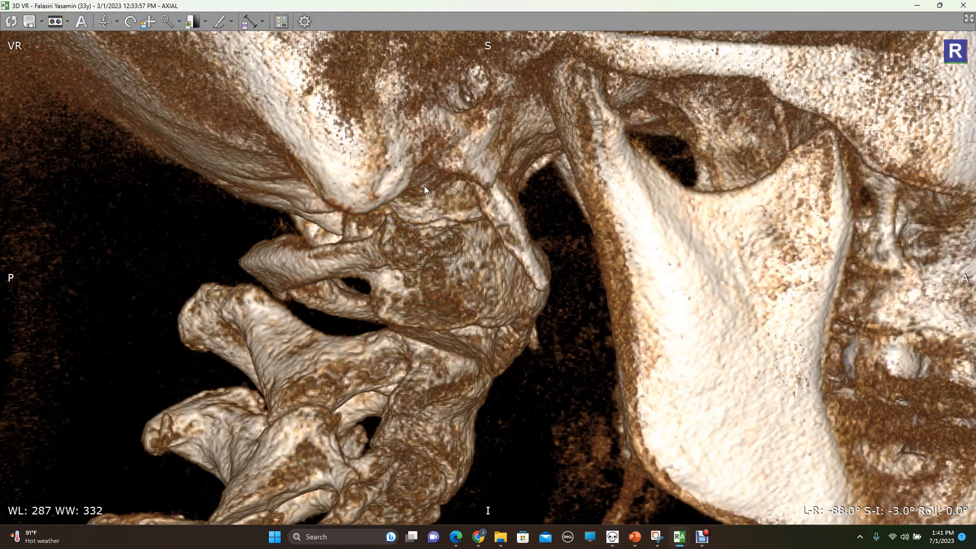
Adjust the rendering window to WL -363 and WW 433 to show the skin, restore the overlay, and save a capture around the ear and red tracings.
left_click_drag(425, 188, 502, 376)
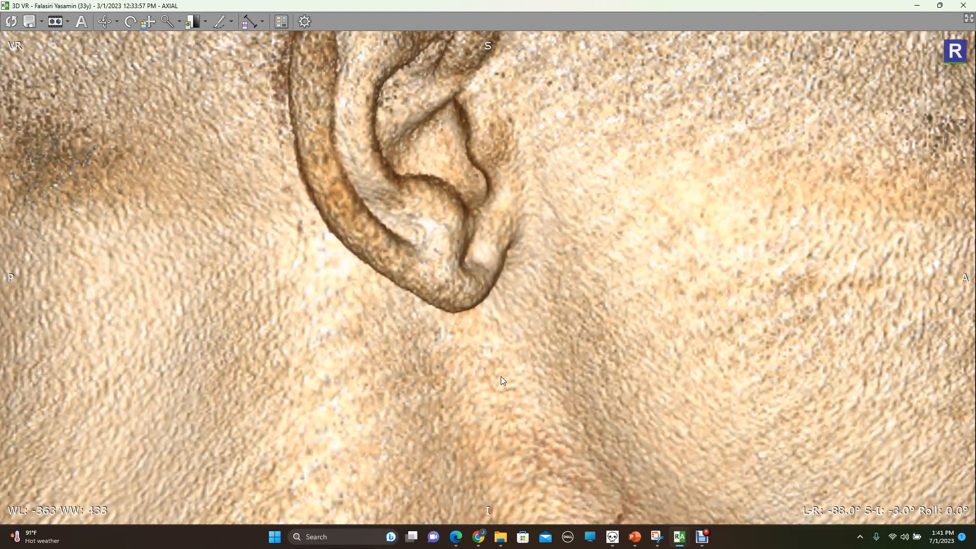
left_click(612, 537)
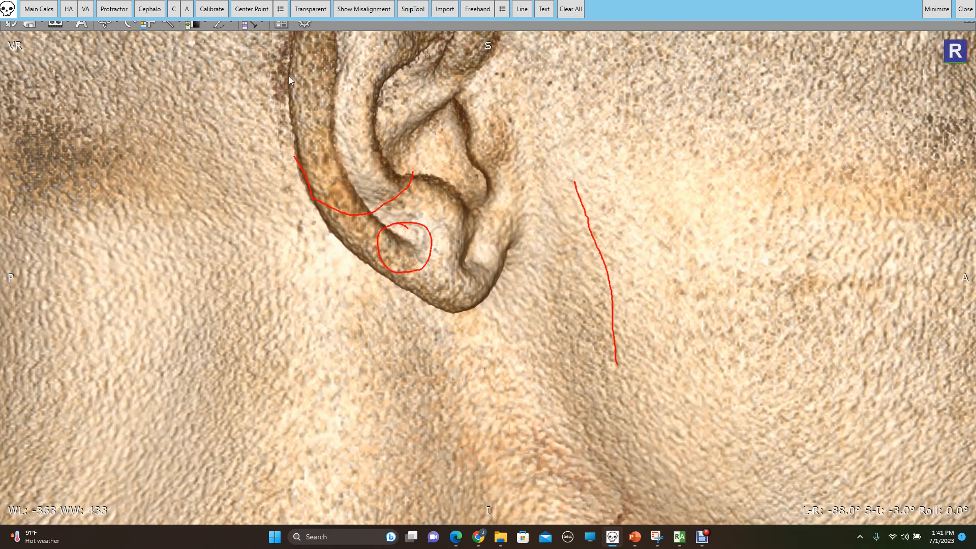
left_click_drag(271, 83, 643, 382)
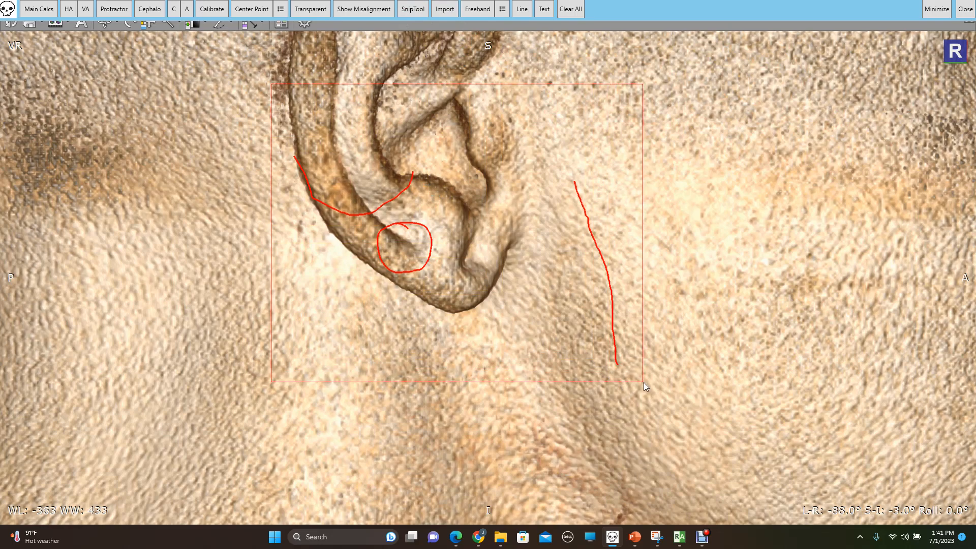
left_click(392, 261)
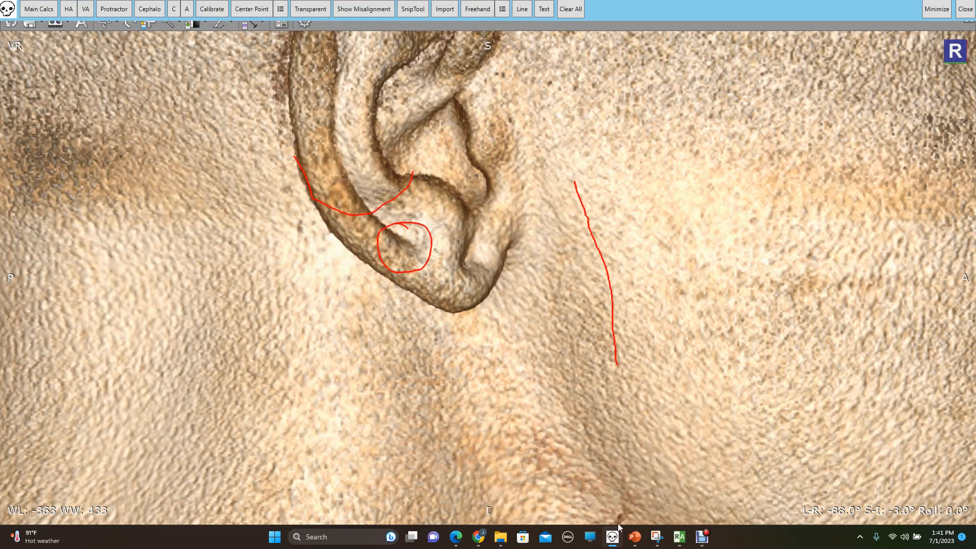
left_click(44, 14)
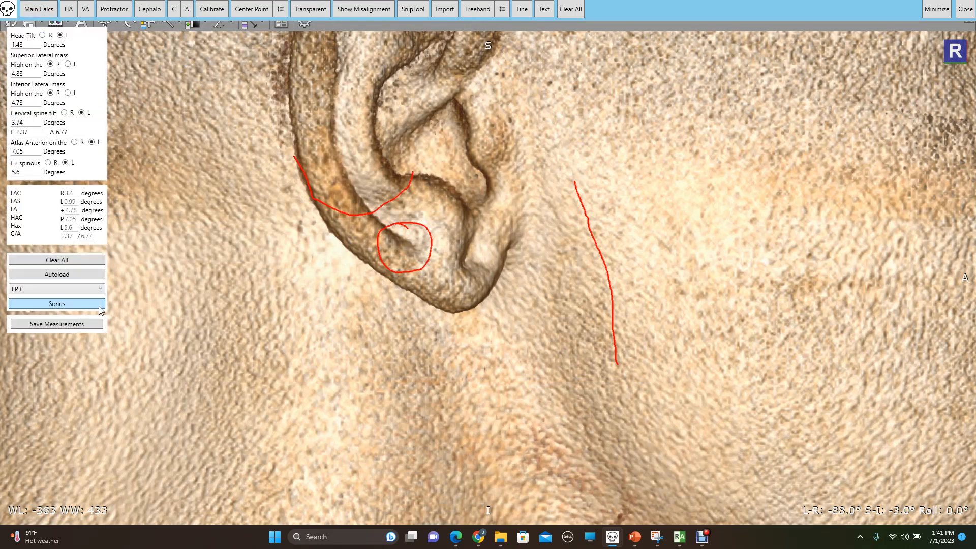
left_click(69, 291)
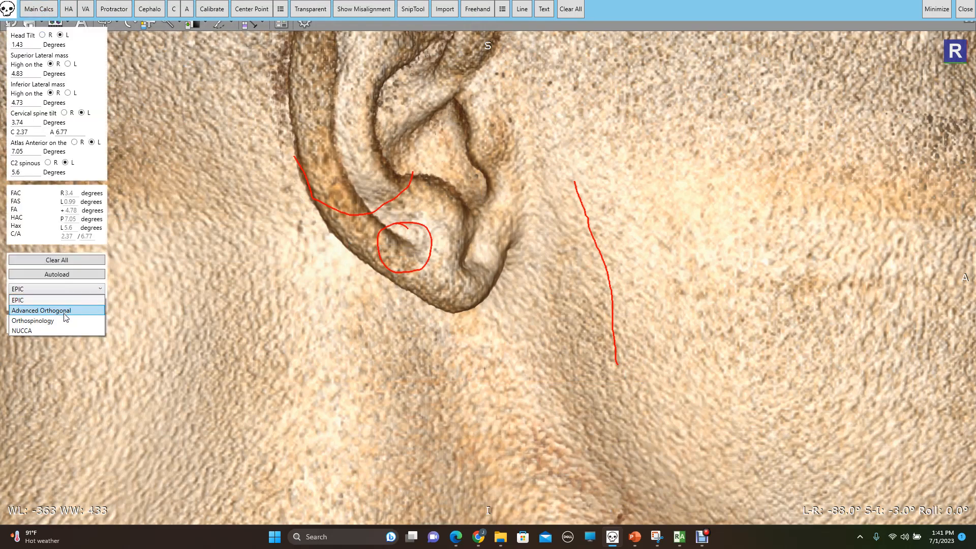
left_click(65, 312)
left_click(67, 366)
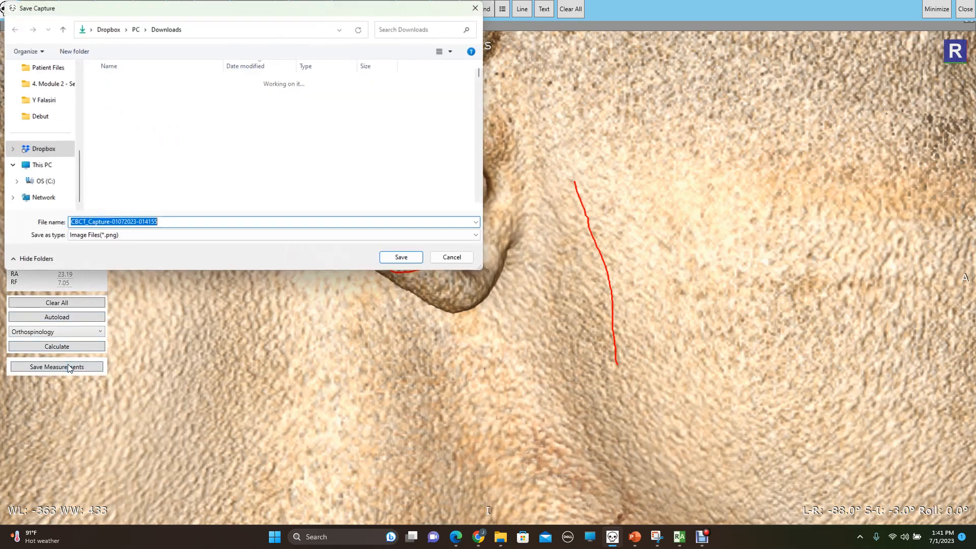
left_click(402, 258)
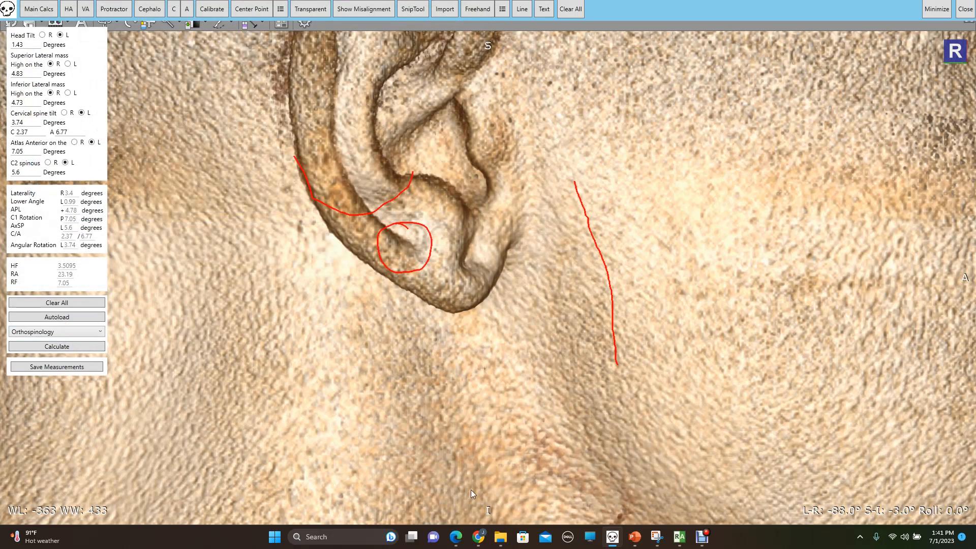
Open CBCT_Capture-01072023-014155.png from the Downloads folder and review it with the saved ear, lateral skull and posterior misalignment captures.
left_click(501, 538)
left_click(481, 280)
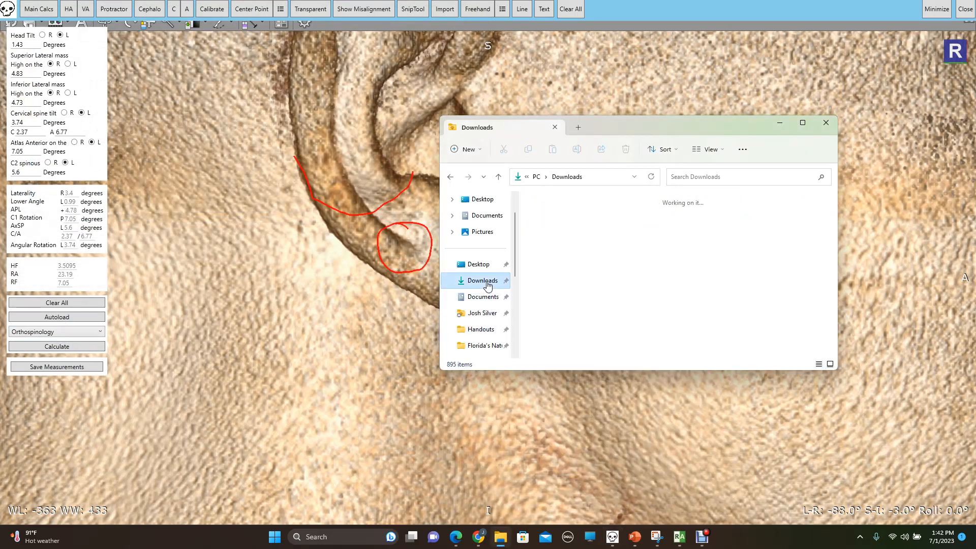
double_click(585, 217)
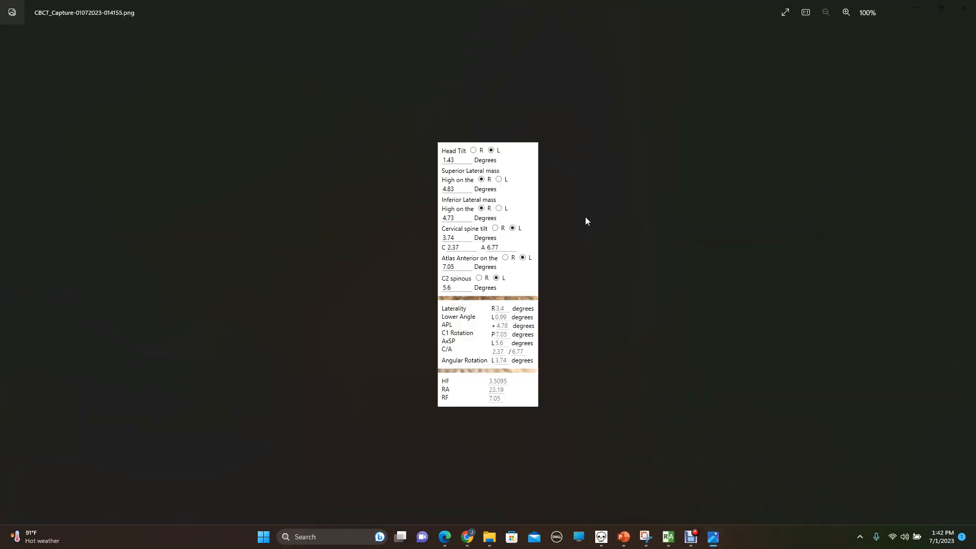
left_click(966, 275)
left_click(966, 275)
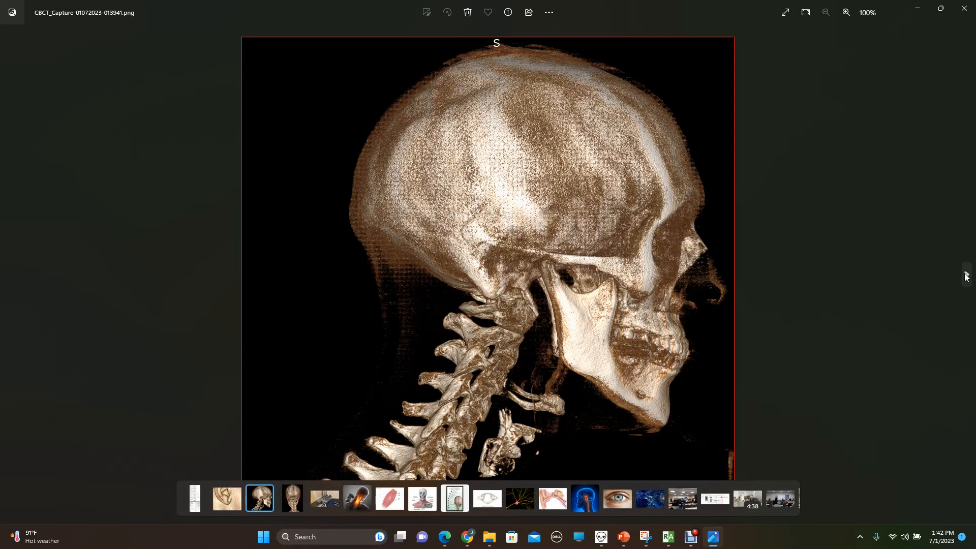
left_click(966, 275)
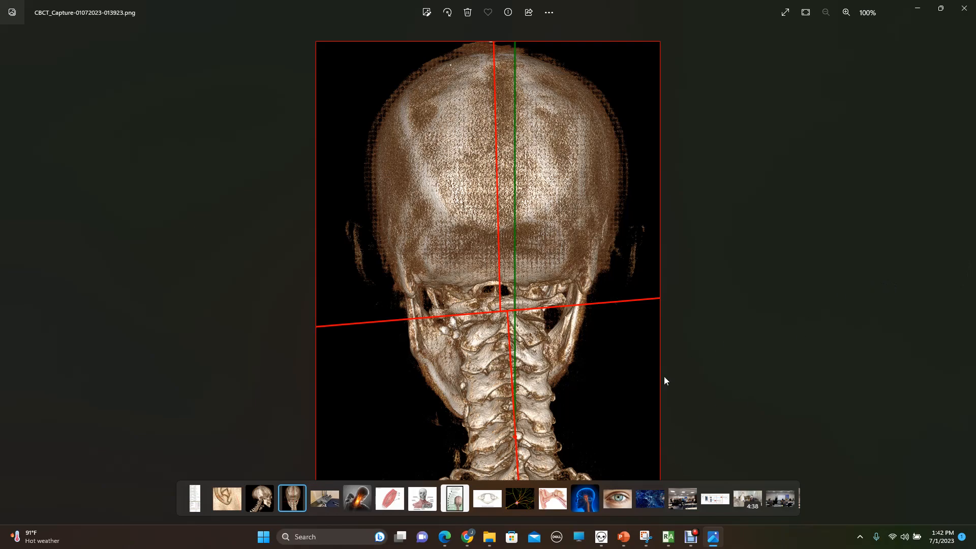
Switch to Chrome and examine the CBCT Toolkit page on advoaccessories.com down to the software license section.
left_click(467, 536)
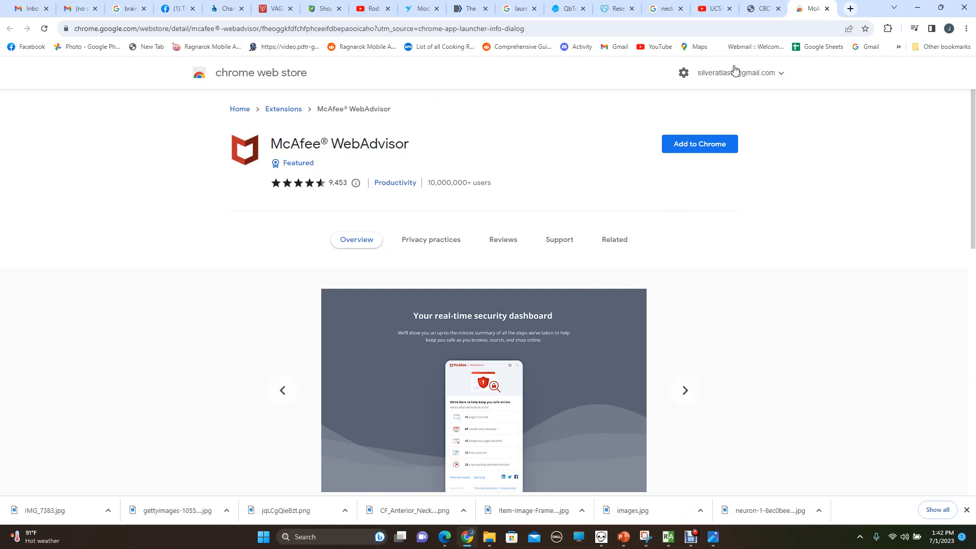
left_click(753, 10)
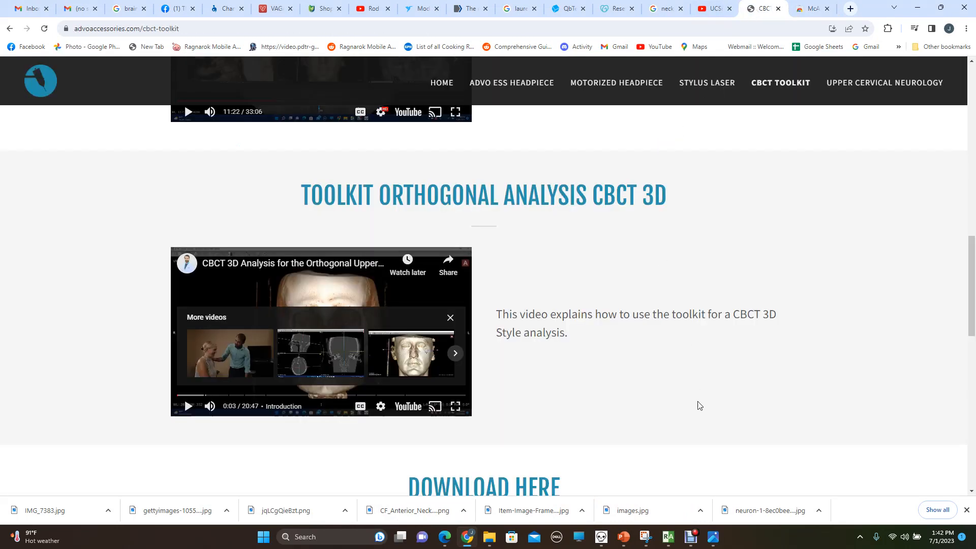
scroll(638, 359, "down", 1)
scroll(638, 359, "down", 10)
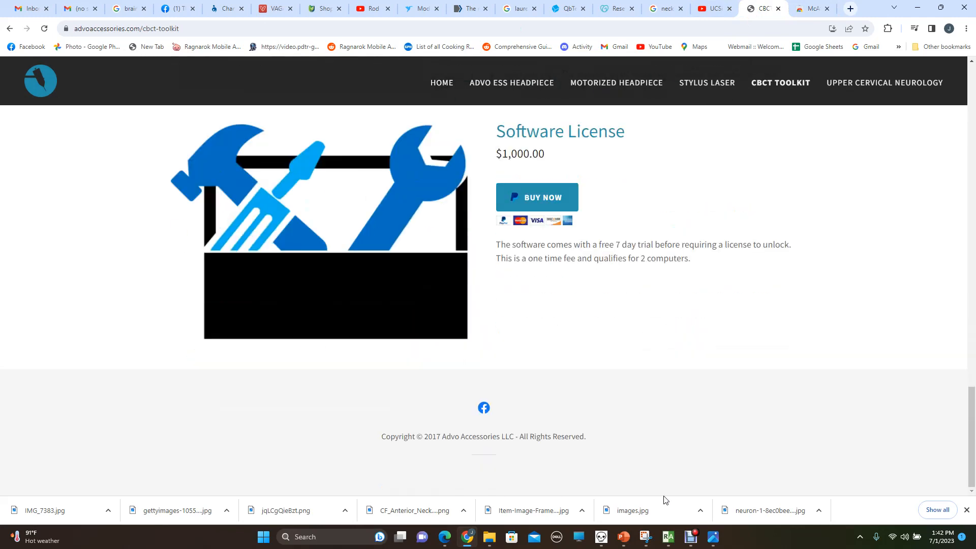